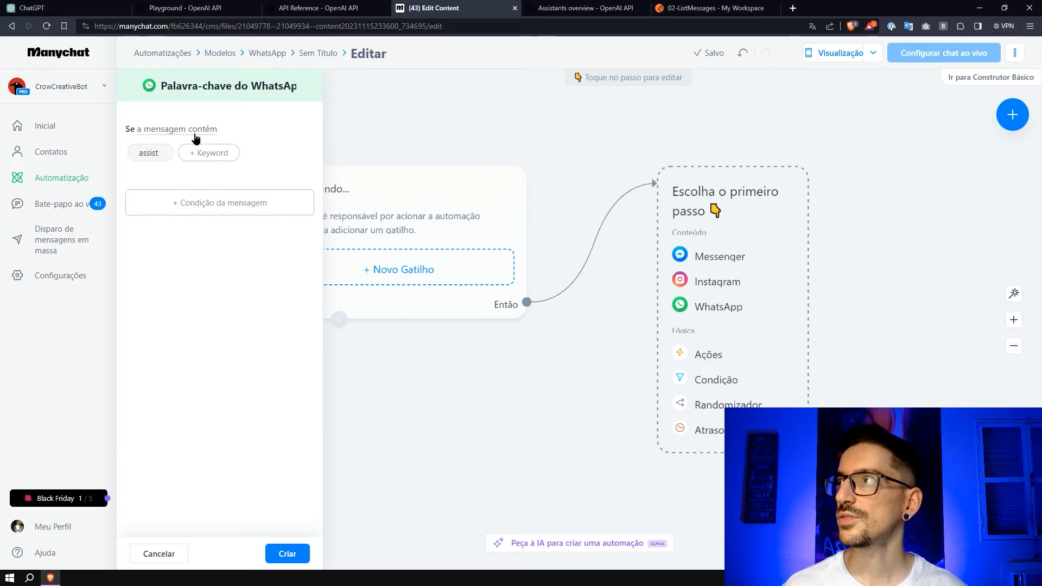
Set the WhatsApp keyword condition to "mensagem é" assist and create the trigger
left_click(149, 148)
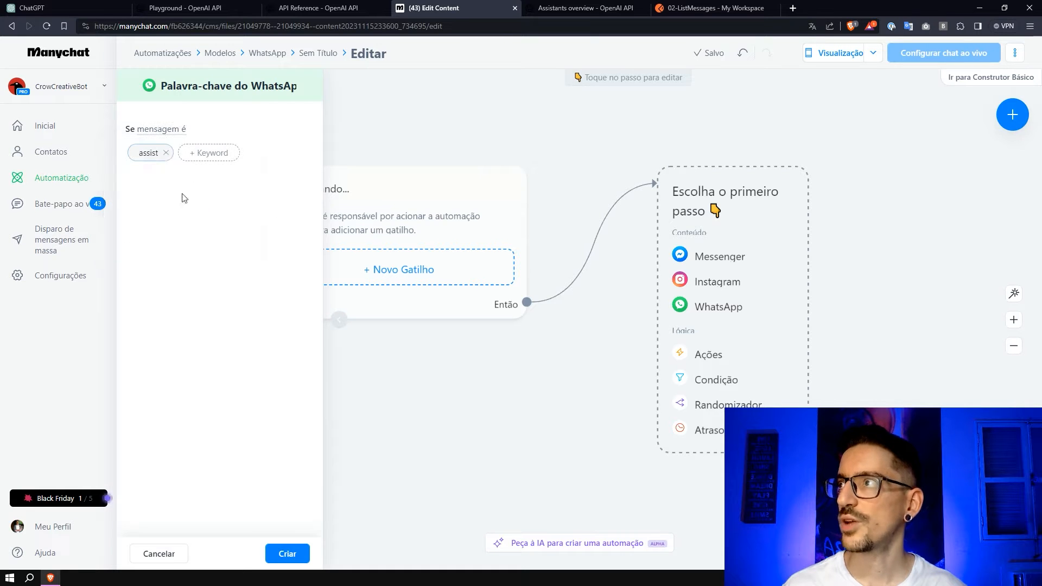
left_click(287, 553)
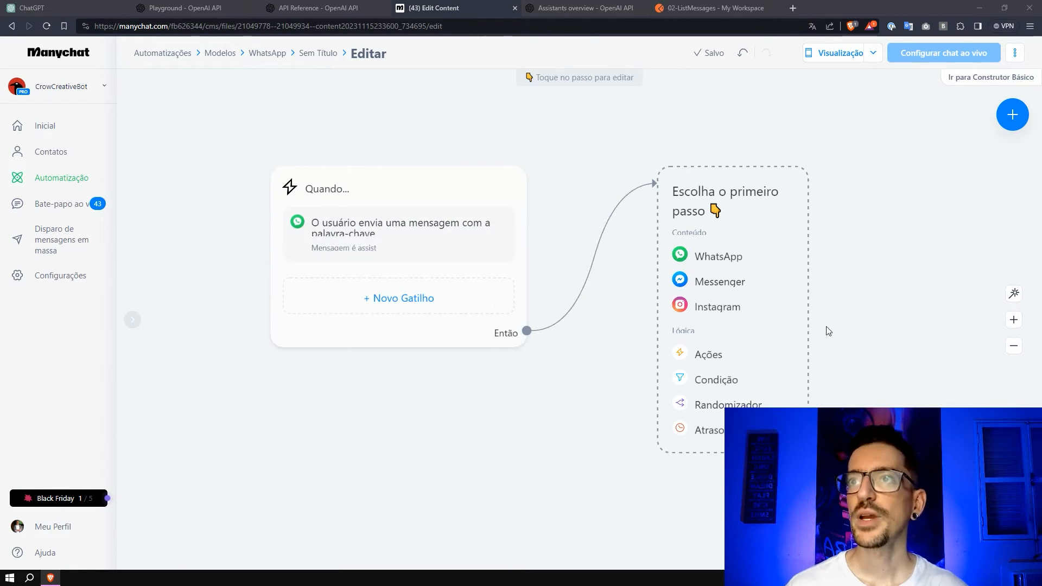
Add a Condição step after the trigger that checks whether the custom user field chatgpt_thread "é desconhecido"
left_click(708, 379)
left_click_drag(754, 194, 673, 195)
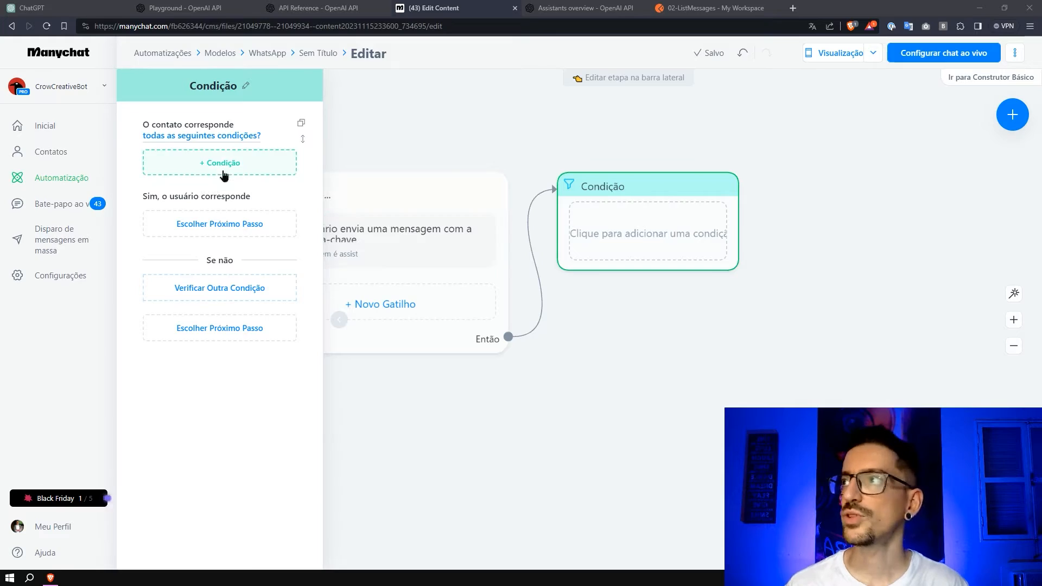
left_click(224, 172)
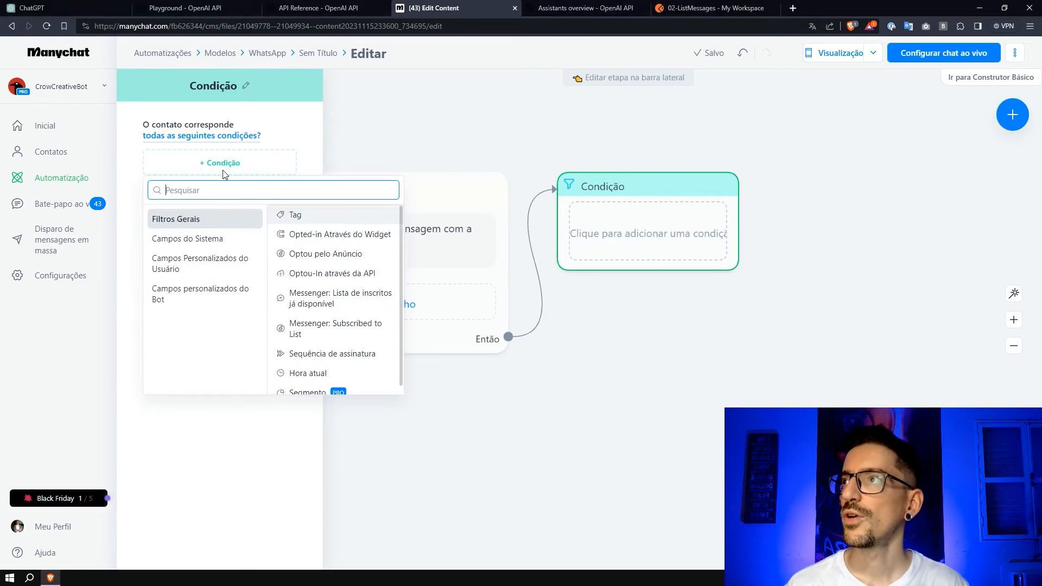
left_click(218, 265)
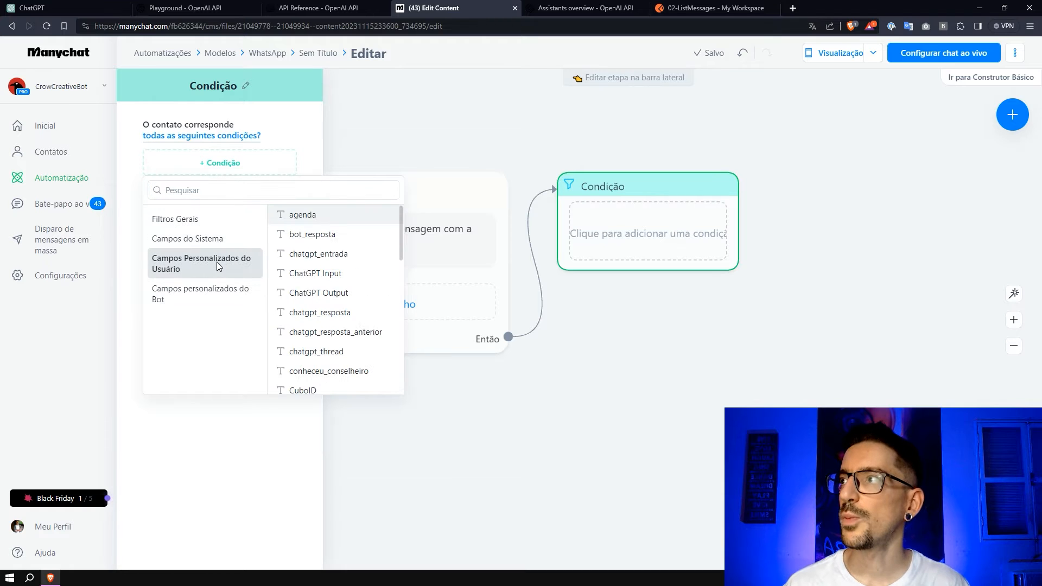
scroll(363, 307, "down", 3)
scroll(364, 325, "up", 3)
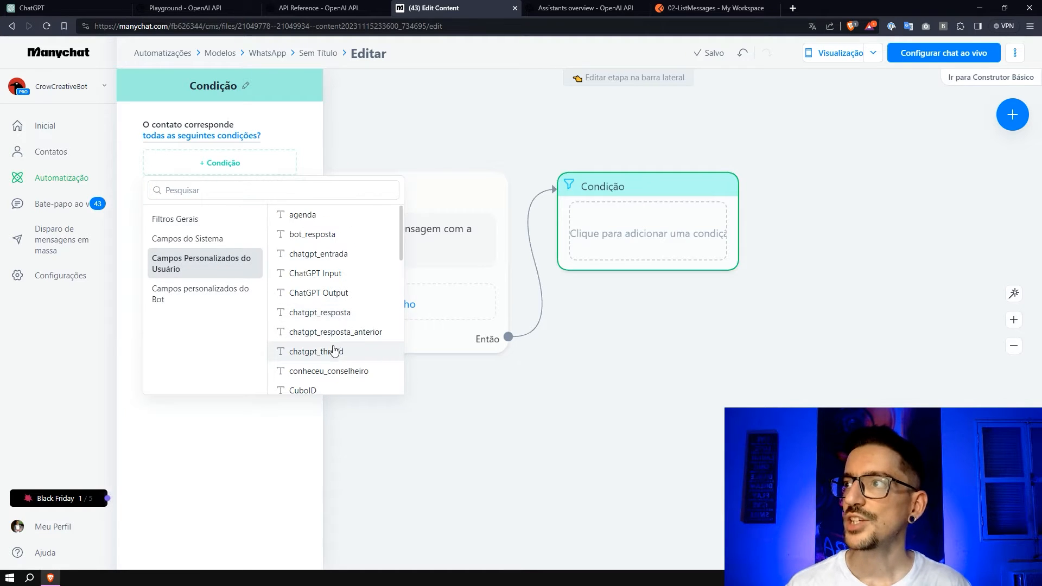
left_click(358, 351)
left_click(255, 320)
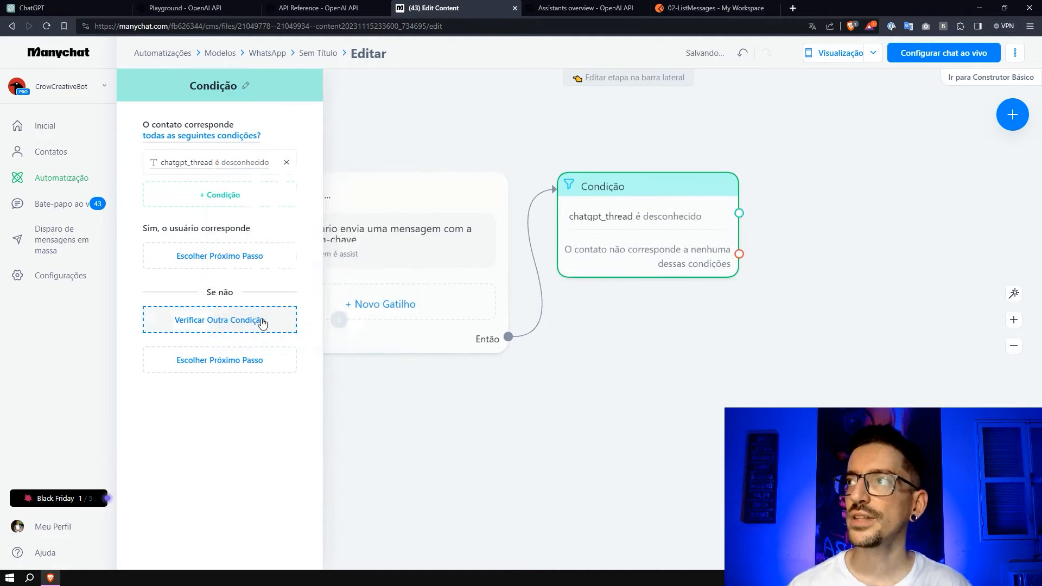
Add a WhatsApp Enviar Mensagem step to the flow, placed to the right of the condition
left_click(718, 367)
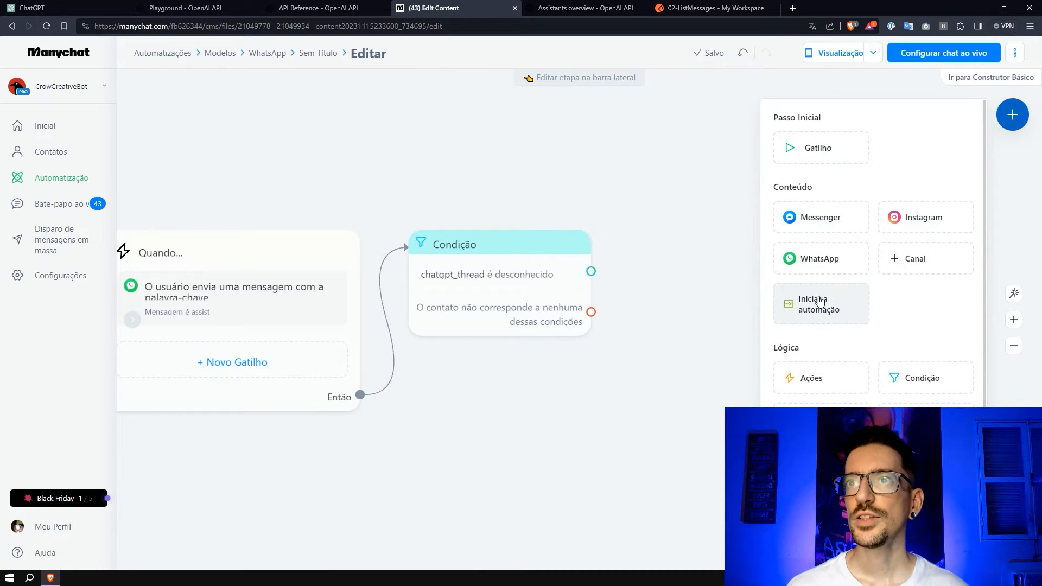
left_click(819, 258)
left_click_drag(665, 331, 773, 214)
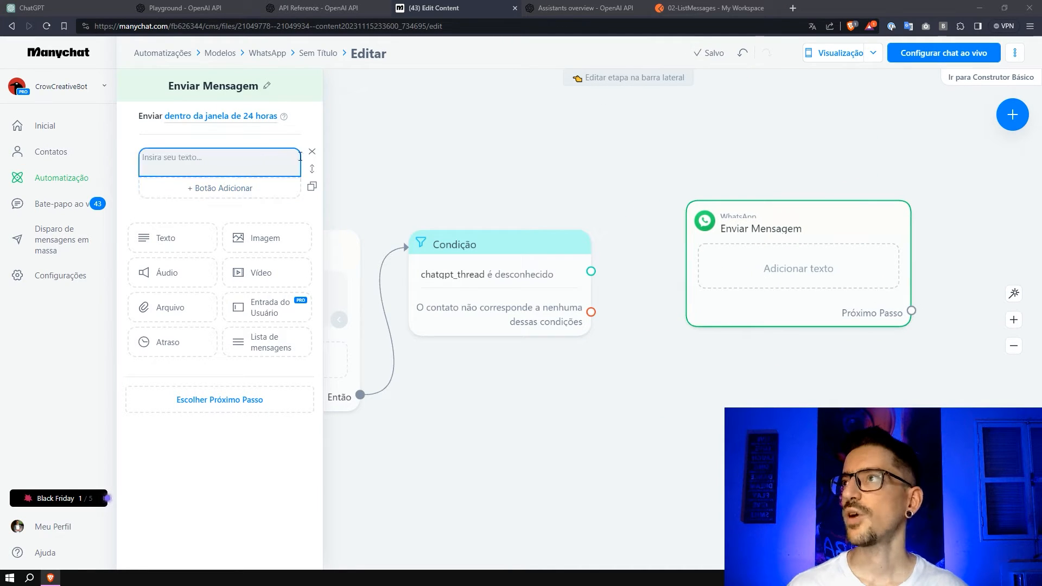
Add a user input to the message asking "🧠 Envie sua dúvida para minha Inteligência artificial: (em apenas uma mensagem)"
left_click(264, 314)
left_click(247, 239)
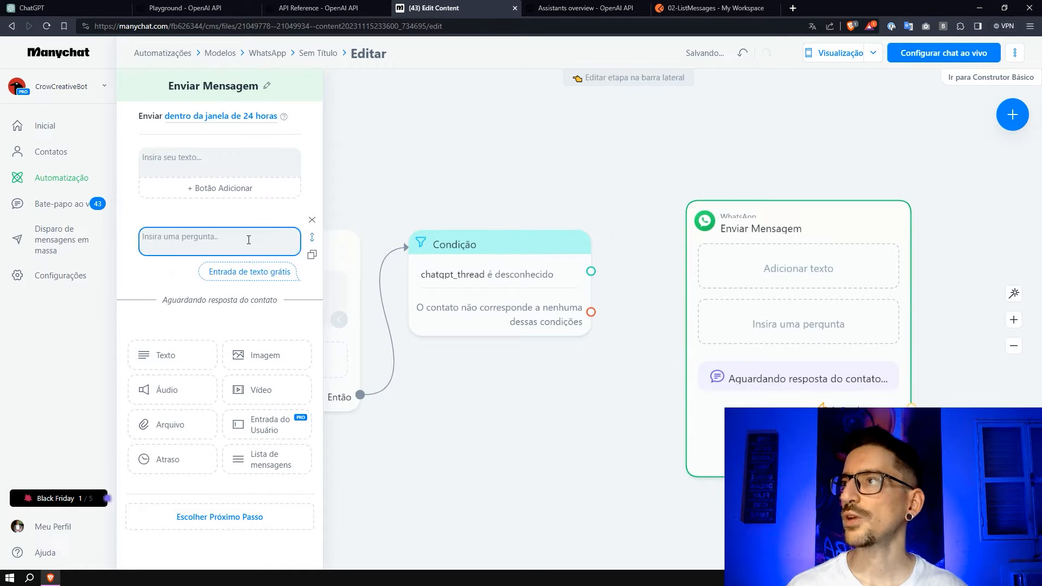
type("🧠 Envie sua dúvida para minha Inteligência artificial: (em apenas uma mensagem)")
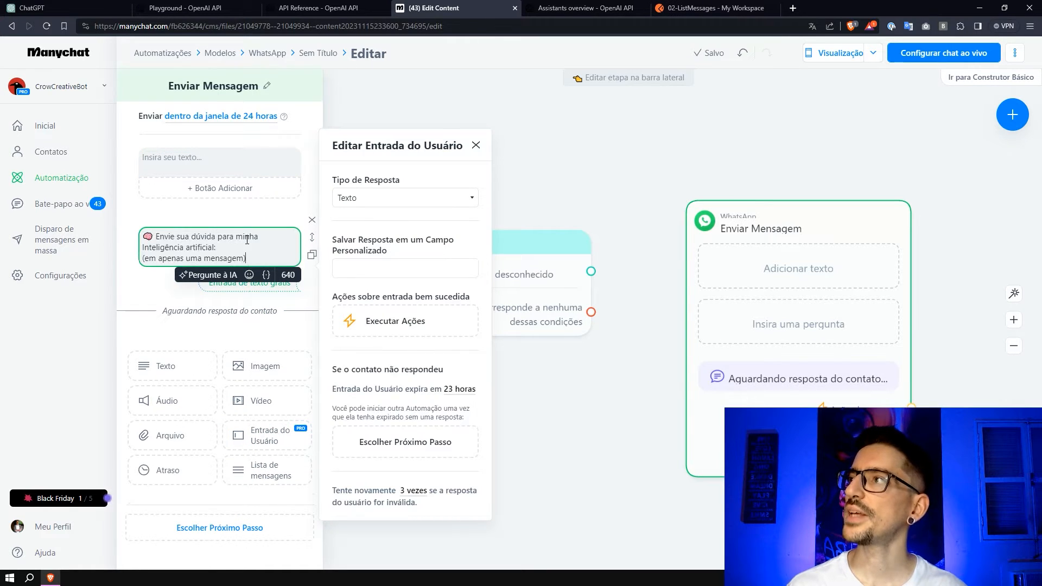
left_click_drag(157, 237, 149, 258)
left_click(253, 260)
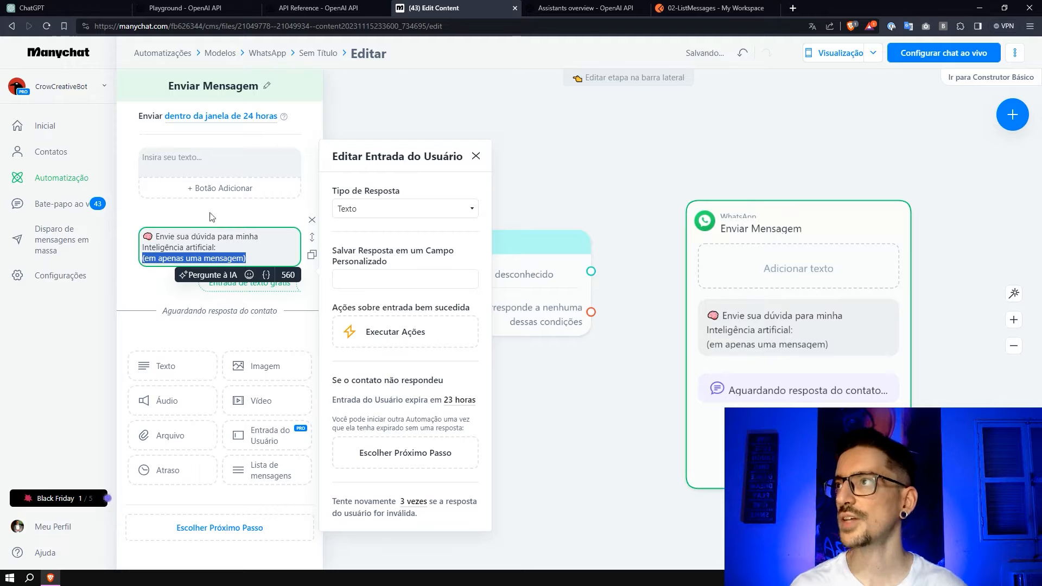
left_click(241, 261)
left_click_drag(244, 259, 140, 260)
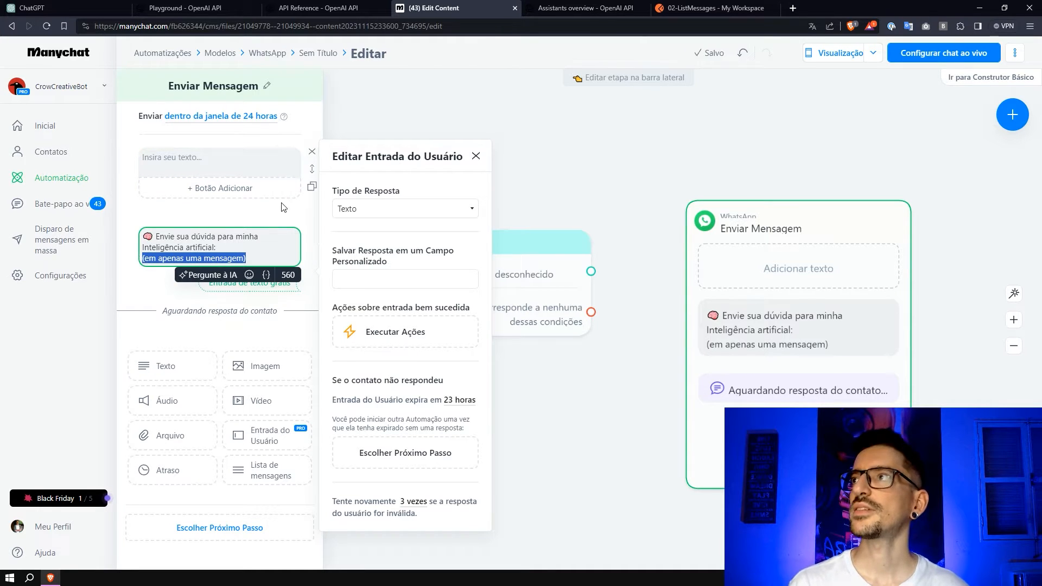
Remove the empty text block from the message and connect the condition's matching output to the message step
left_click(313, 152)
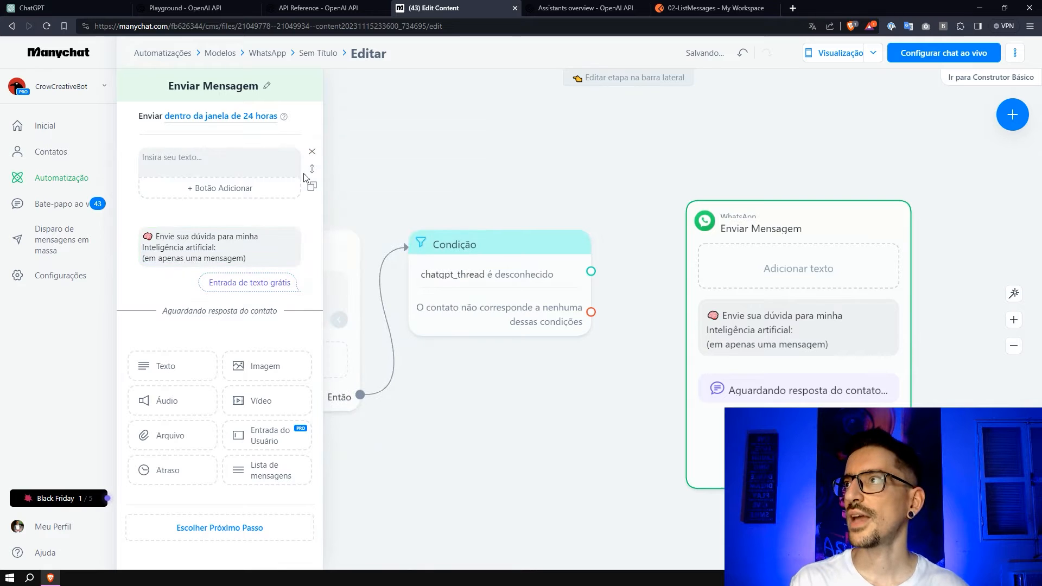
left_click(312, 152)
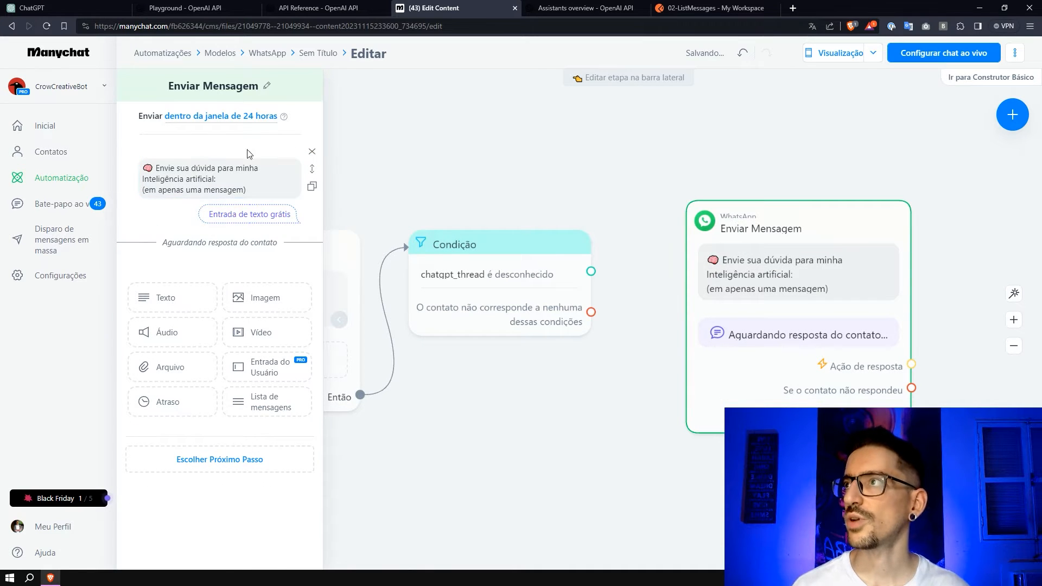
left_click_drag(591, 271, 754, 238)
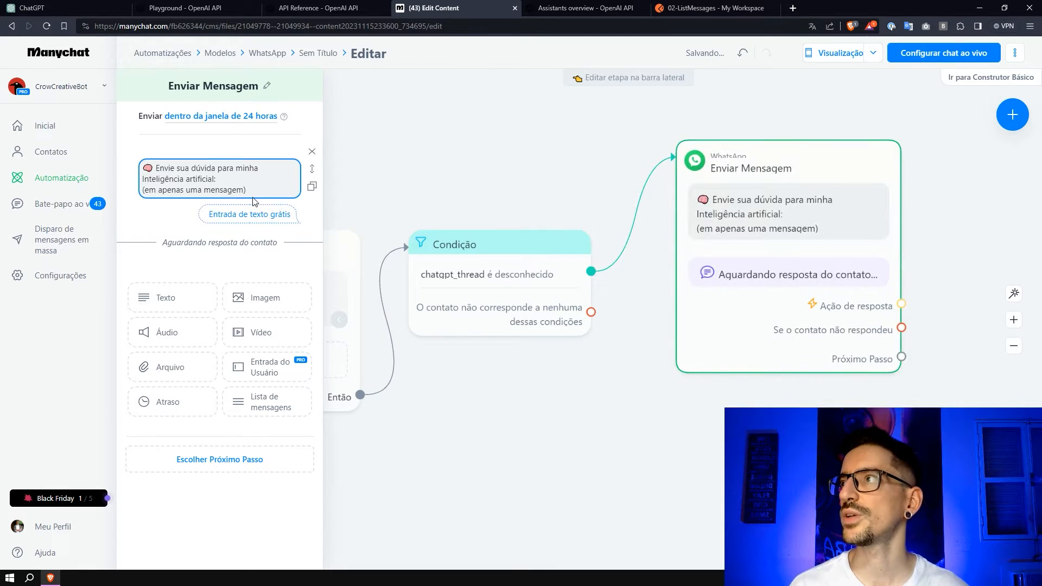
Save the user input's response in the chatgpt_entrada field and run an actions step on successful input
left_click(264, 213)
left_click(391, 212)
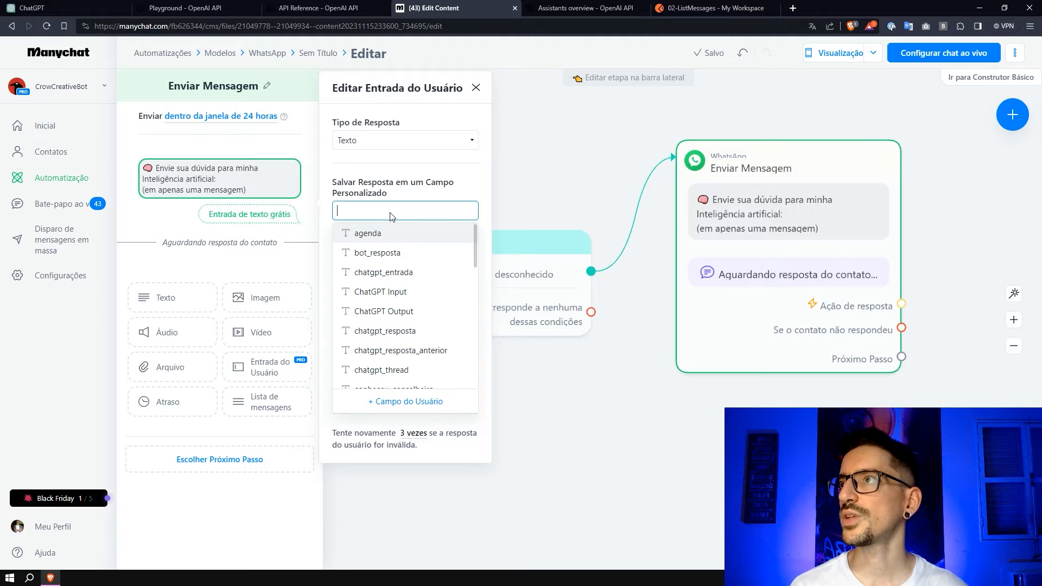
left_click(412, 273)
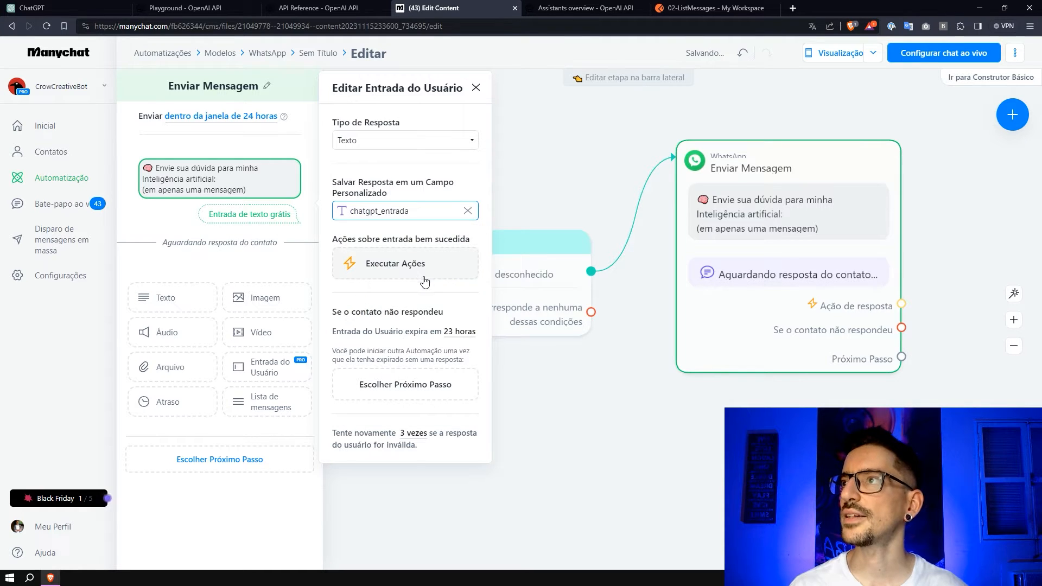
left_click(410, 273)
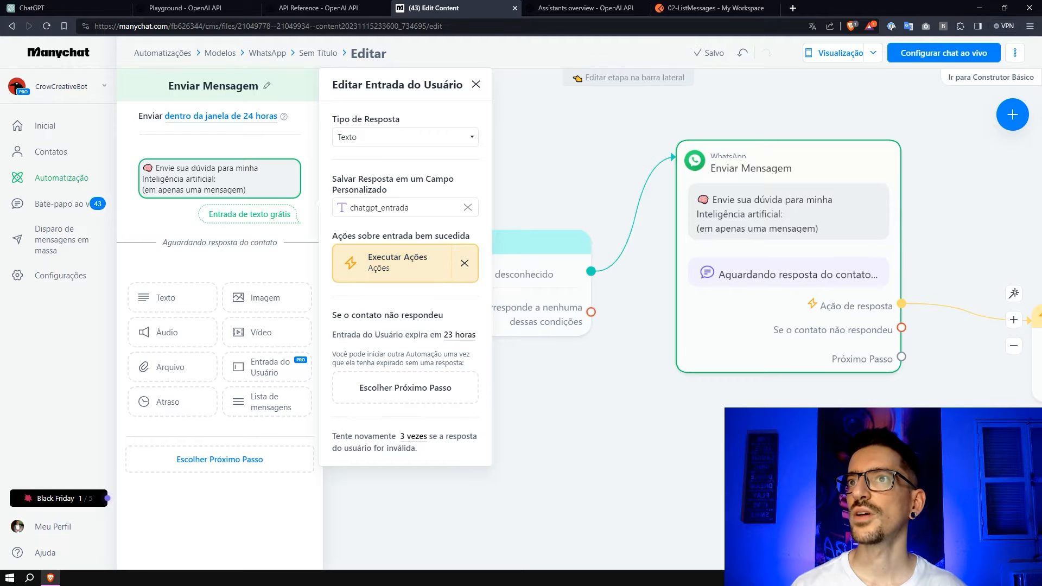
Add an external request (Fazer uma consulta externa) to the new Ações step
left_click(429, 271)
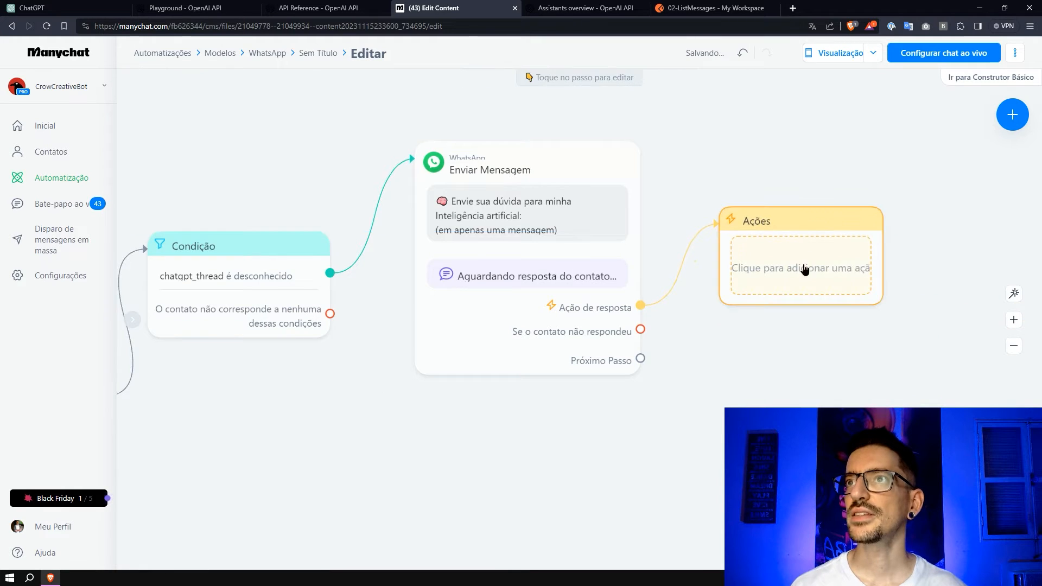
left_click(799, 268)
left_click(266, 142)
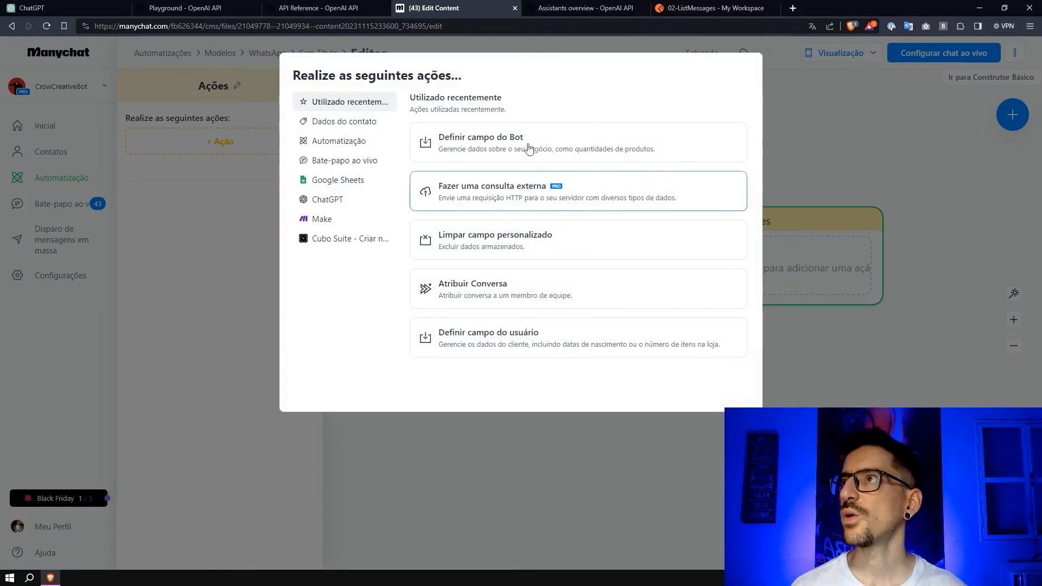
left_click(510, 202)
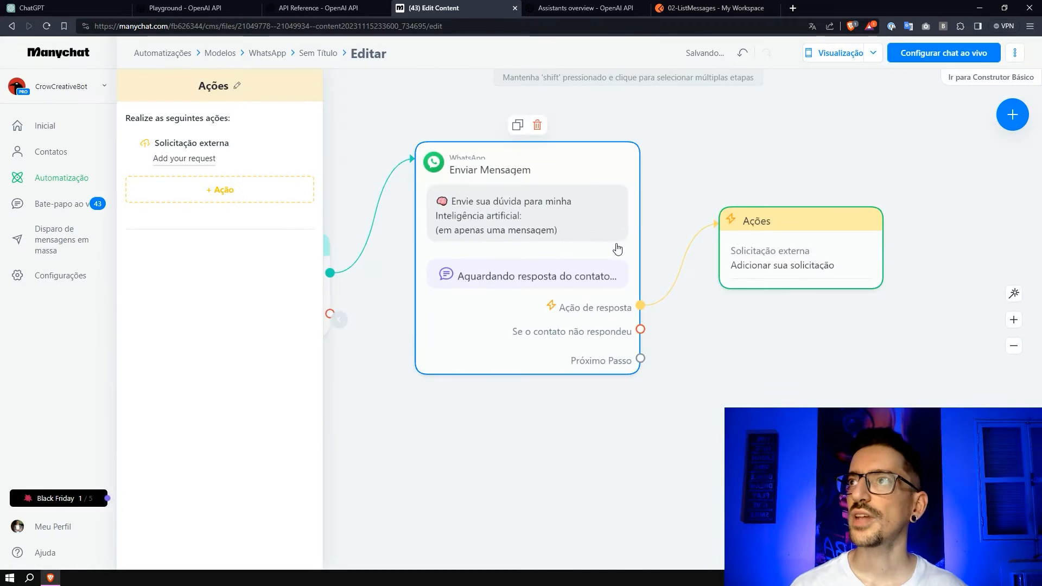
left_click(190, 159)
left_click(692, 10)
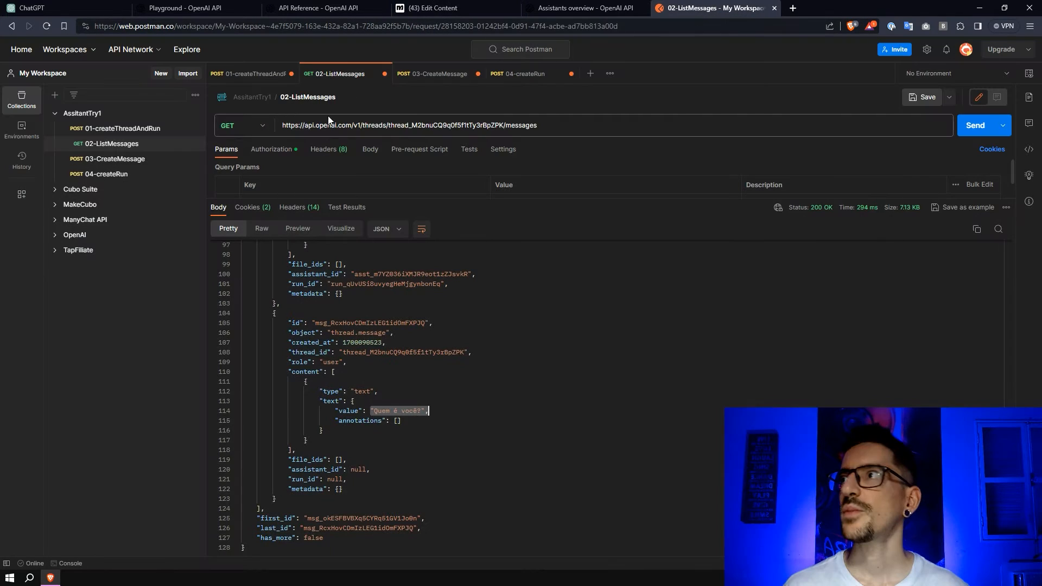
left_click(113, 129)
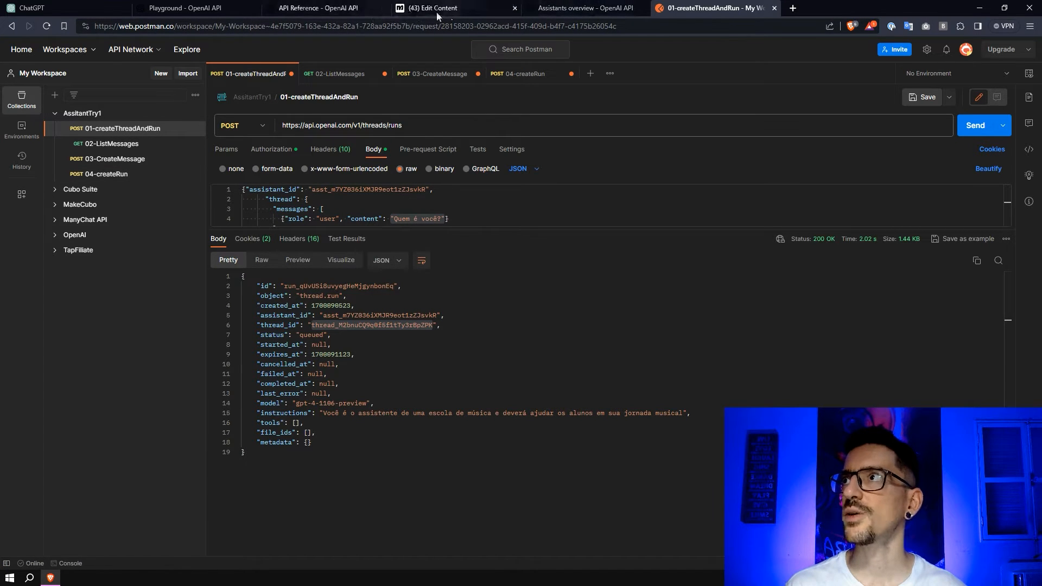
left_click(478, 8)
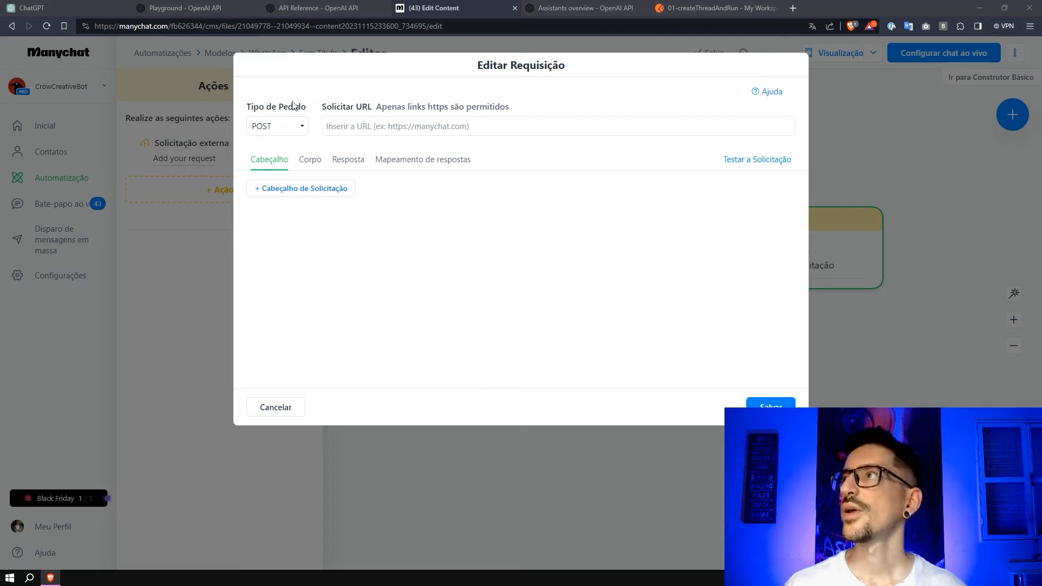
left_click(360, 130)
type("https://api.openai.com/v1/threads/runs")
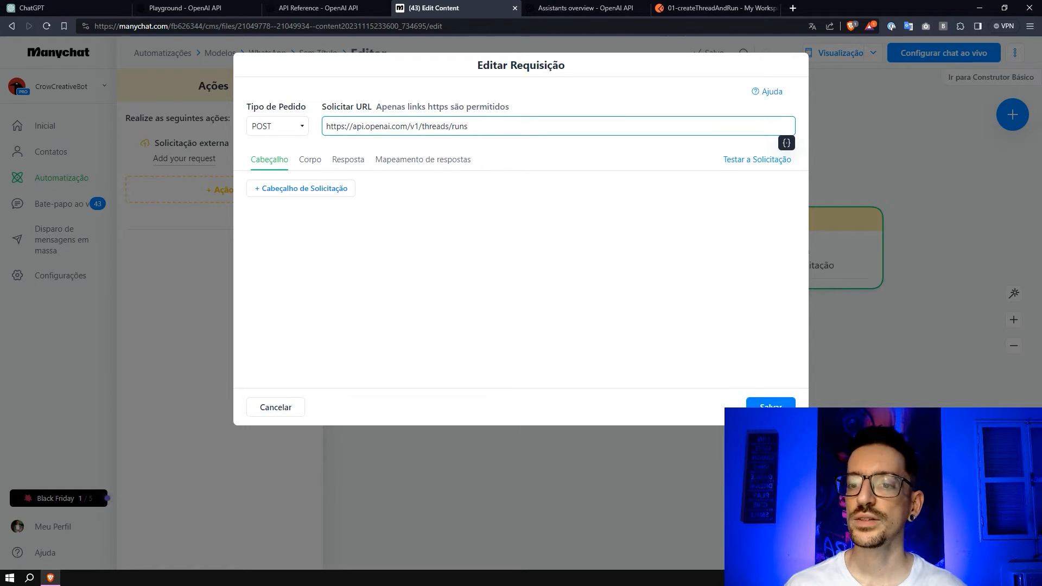
Add a request header with key OpenAI-Beta and value assistants=v1
left_click(301, 188)
left_click(318, 203)
type("OpenAI-Beta")
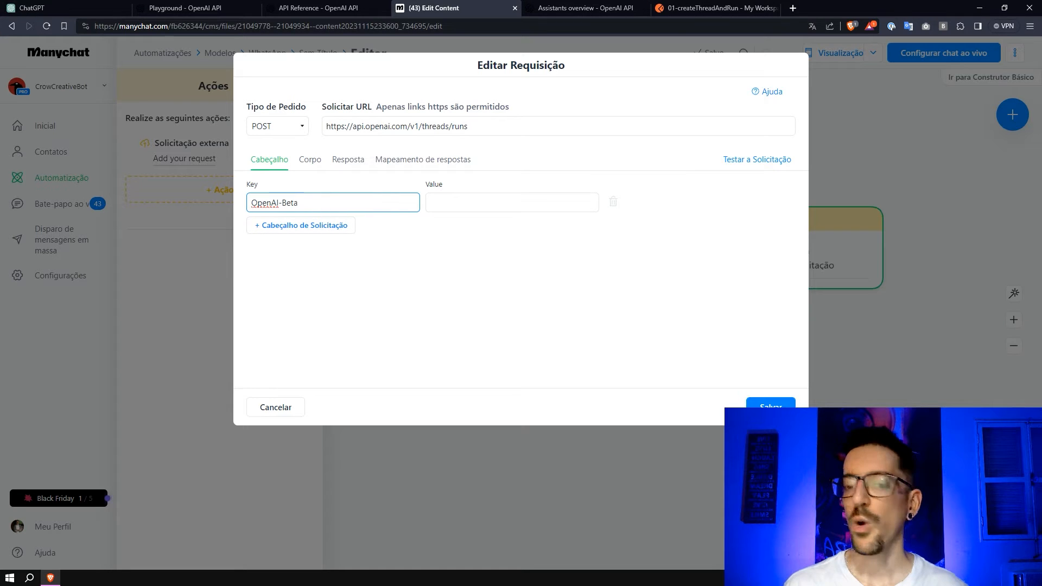
key("alt+Tab")
key("alt+Tab")
left_click(513, 203)
type("assistants=v1")
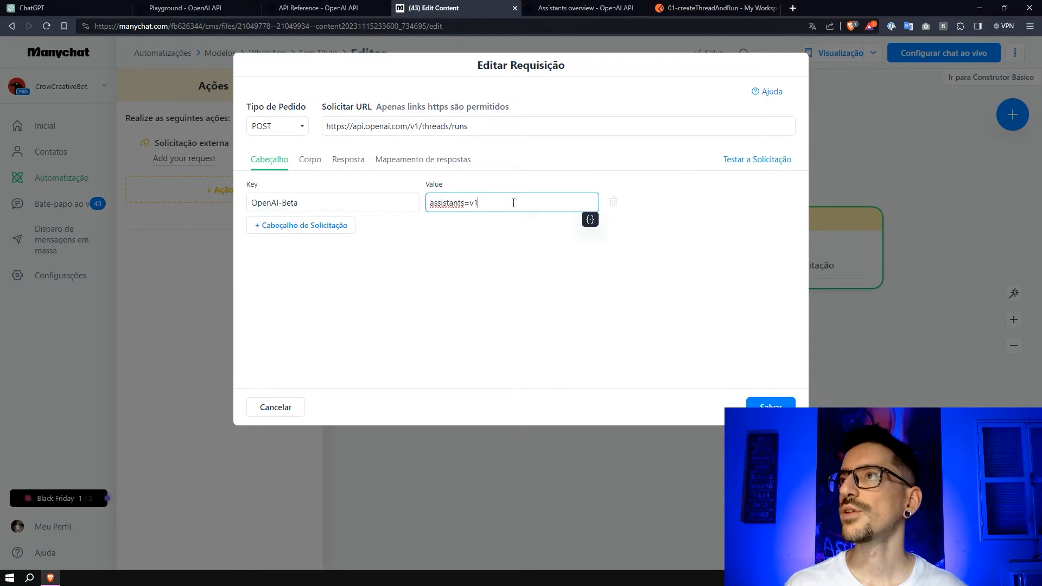
Add an Authorization header with the value Bearer followed by the bot custom field bot_gpt_api_key
left_click(301, 235)
key("alt+Tab")
key("alt+Tab")
left_click(418, 233)
type("Authorization")
left_click(472, 228)
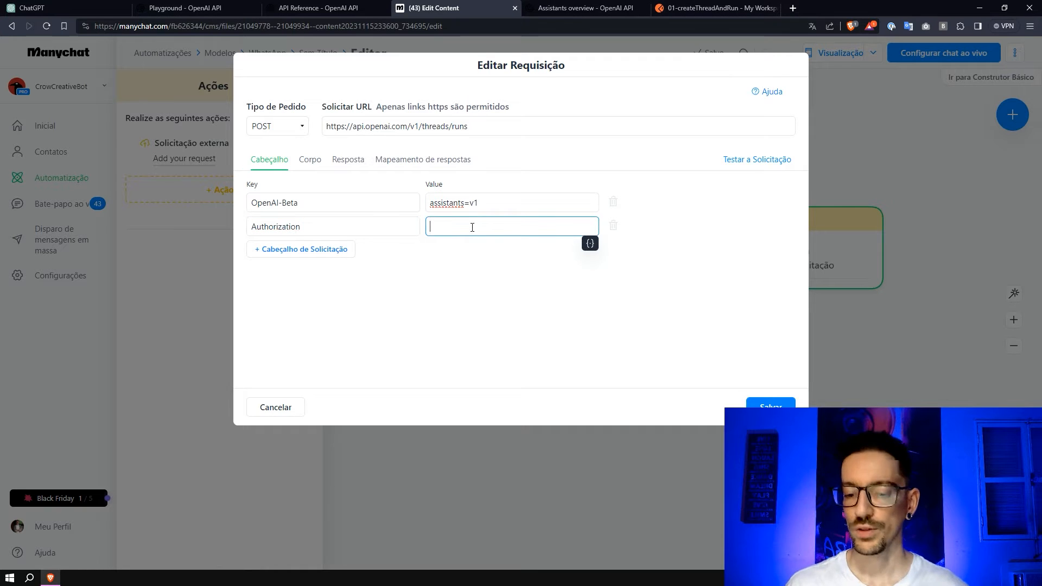
type("Bearer")
left_click(589, 243)
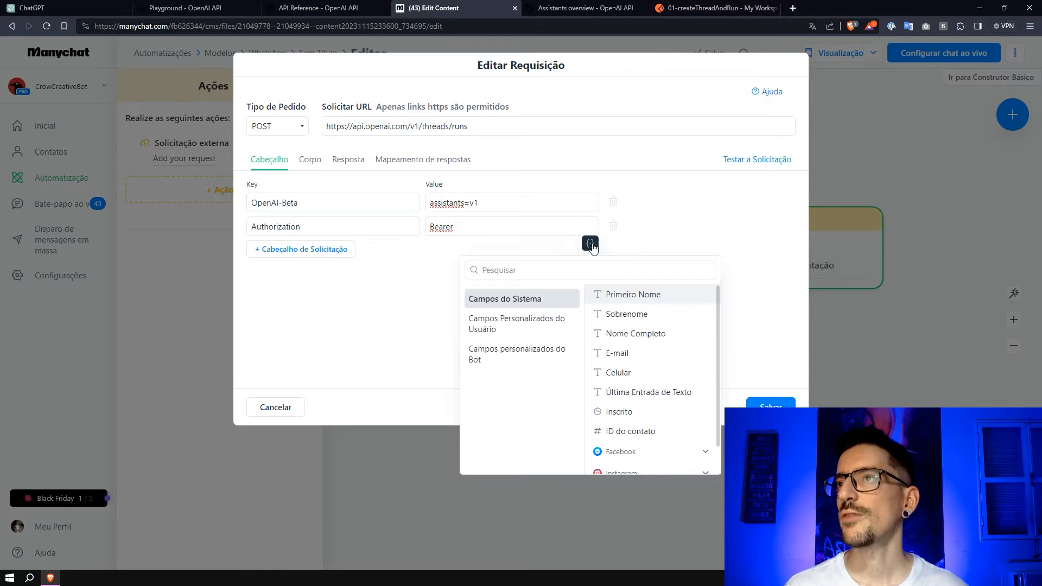
left_click(523, 358)
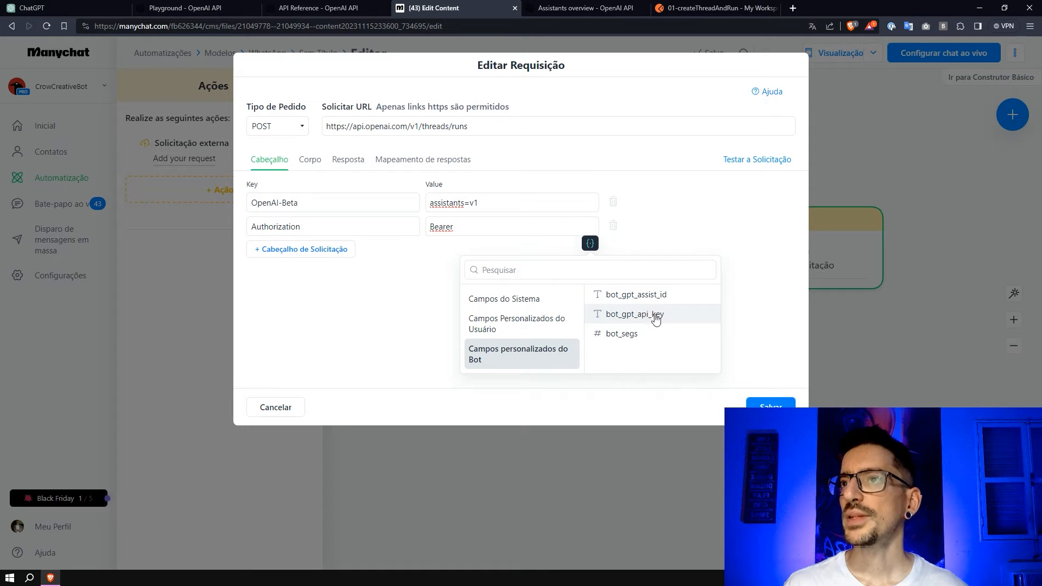
left_click(656, 317)
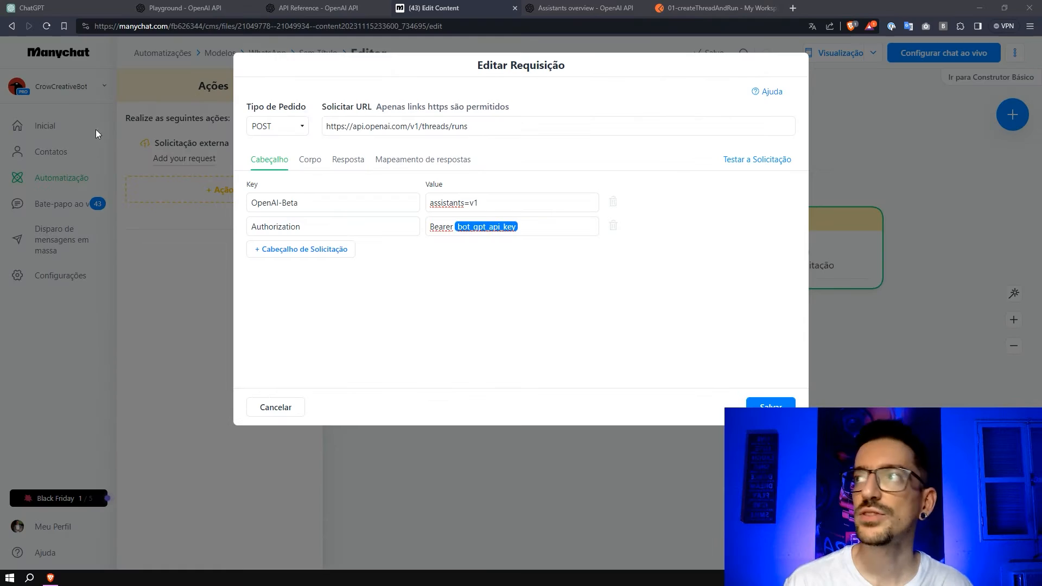
Open the account settings in a separate browser tab and examine the bot's custom fields
left_click(72, 275, "ctrl")
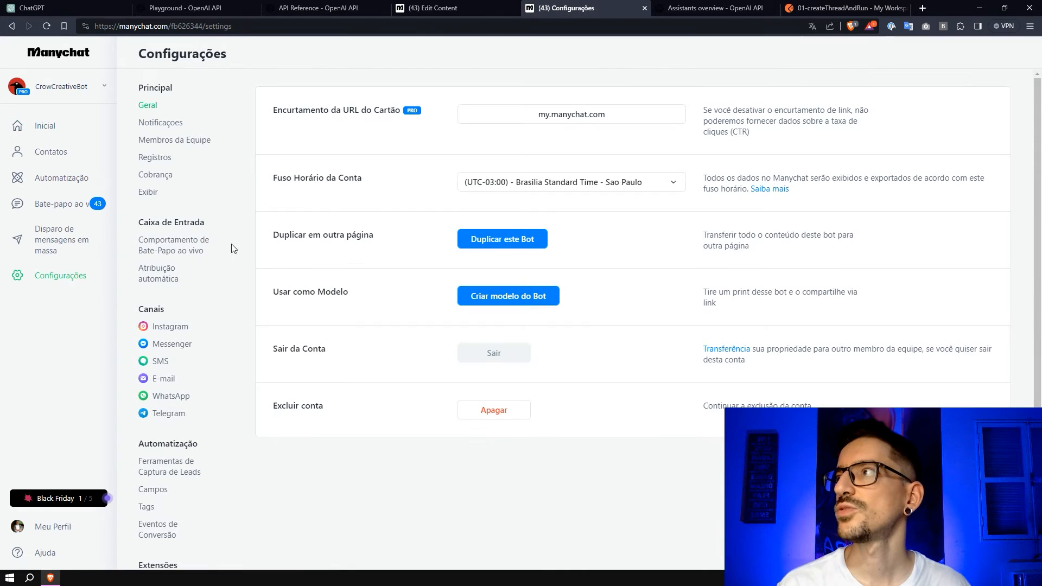
scroll(190, 428, "down", 2)
left_click(161, 382)
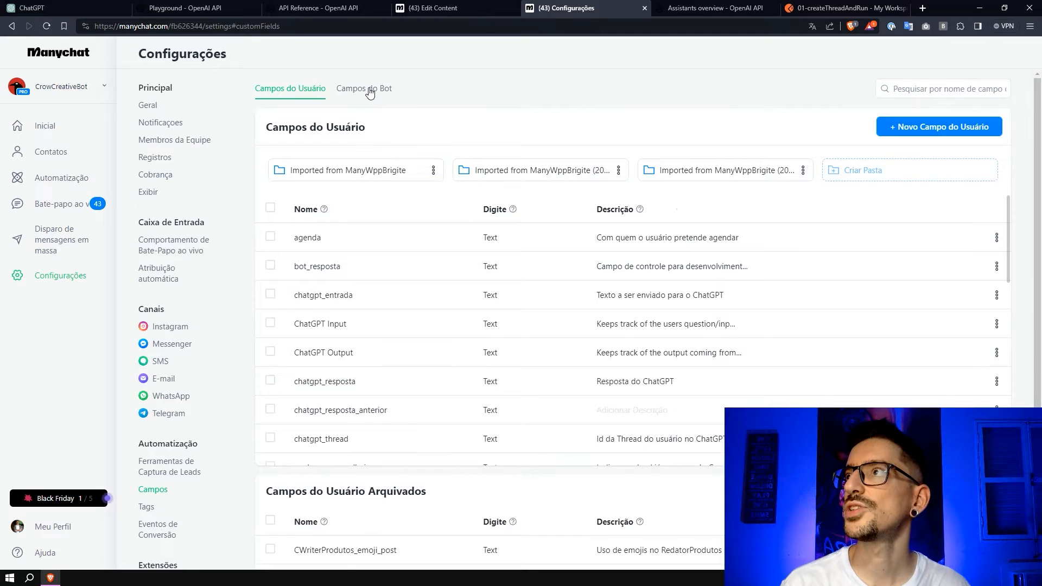
left_click(367, 90)
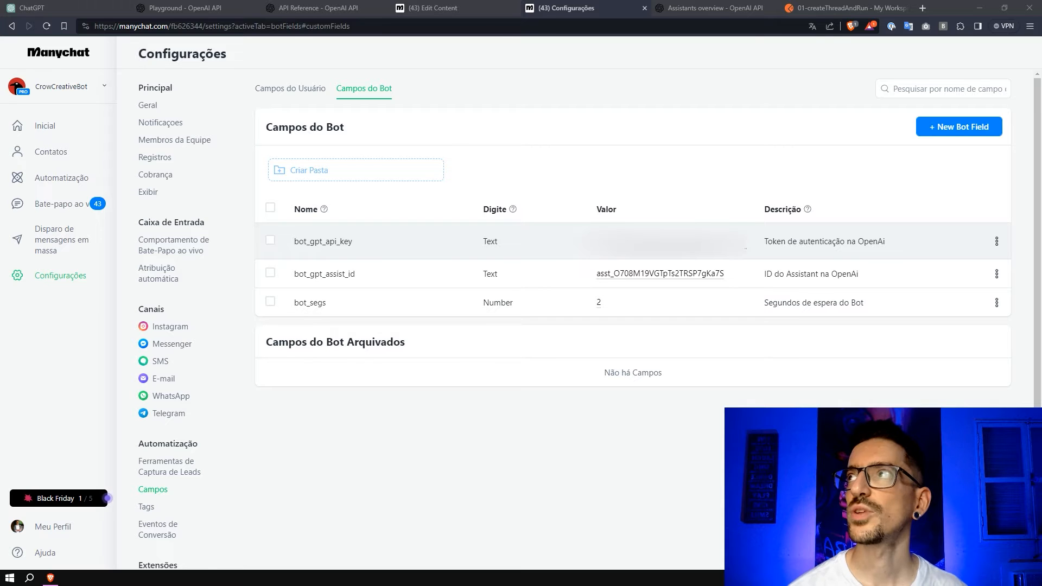
Examine the API keys page of the OpenAI platform and bring up the new secret key dialog, leaving it without creating a key
left_click(184, 7)
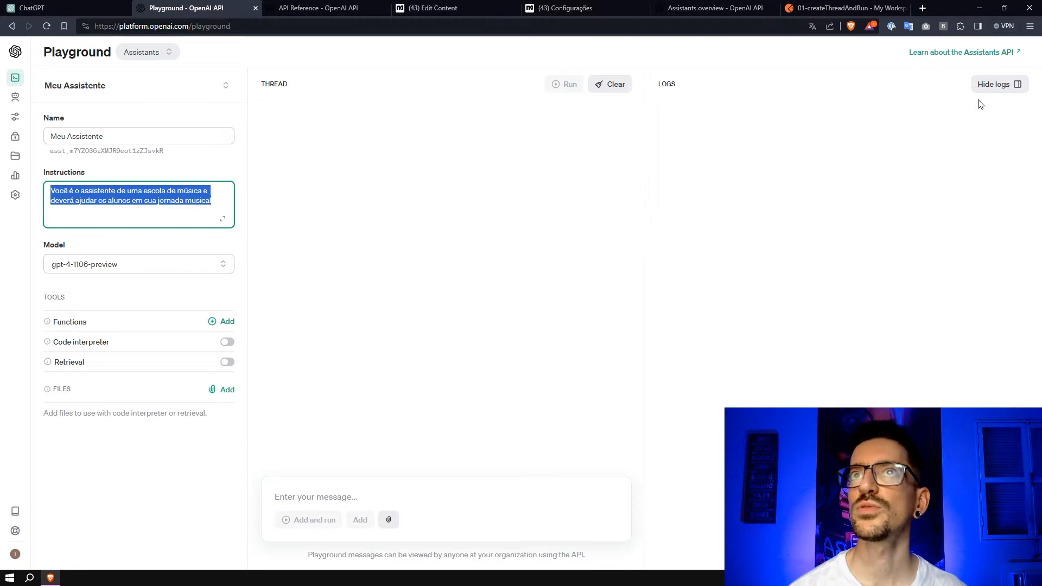
mouse_move(12, 165)
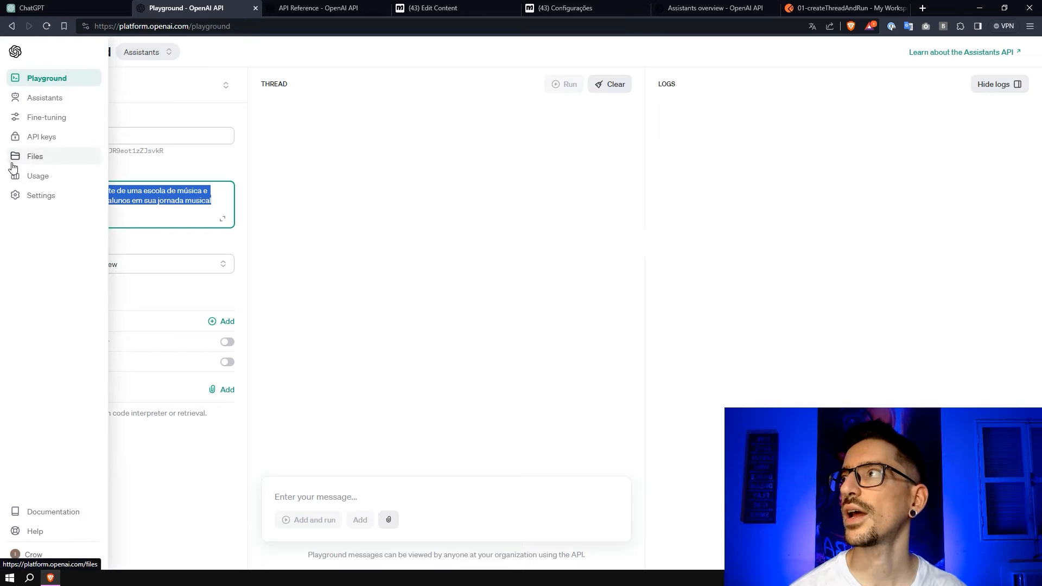
left_click(43, 139)
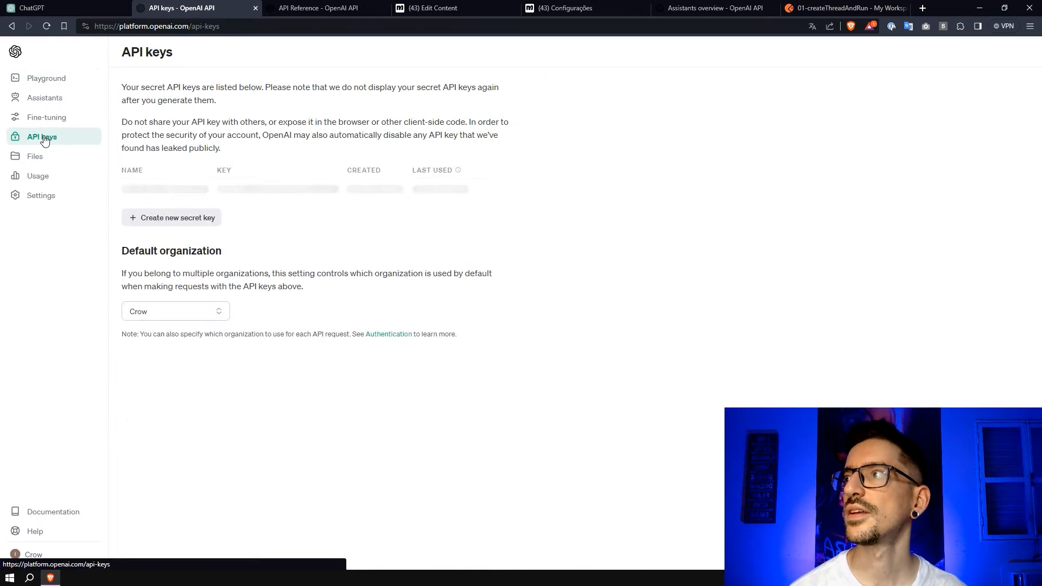
left_click(163, 478)
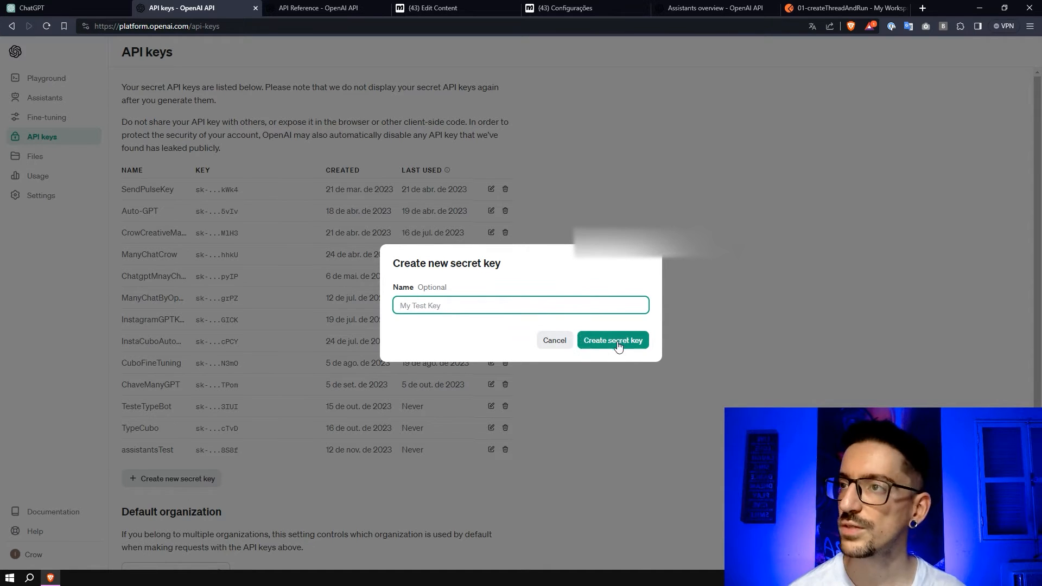
left_click(553, 341)
Compare the Authorization header's bot_gpt_api_key variable in Manychat with the matching bot field in the account settings
left_click(562, 8)
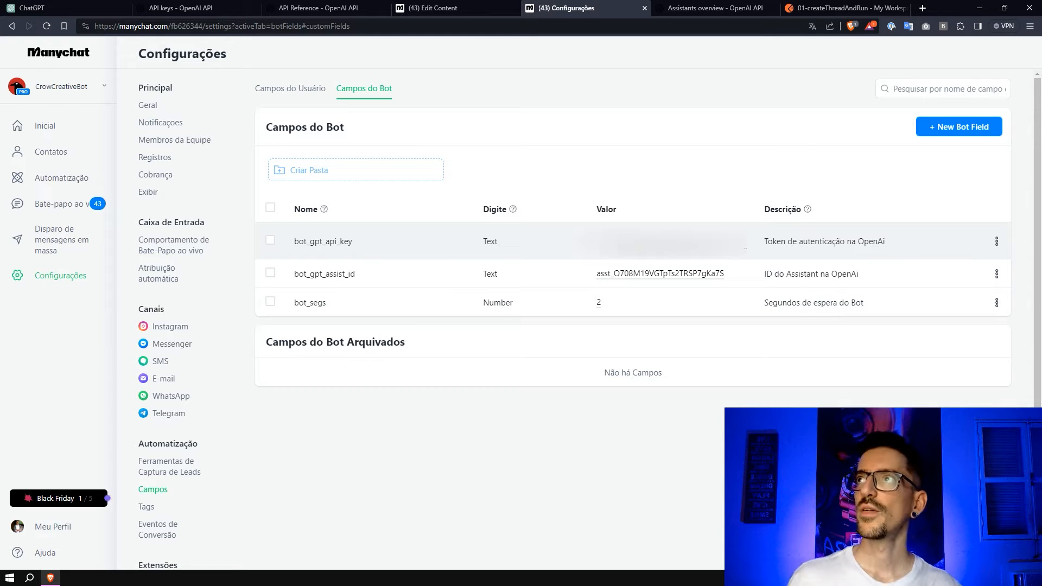
left_click(438, 8)
left_click(515, 240)
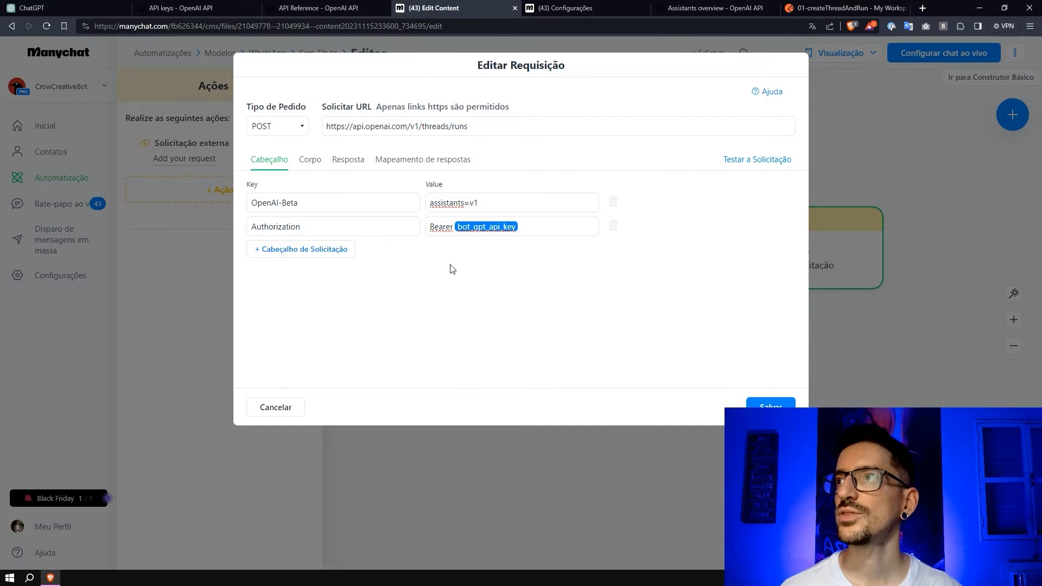
left_click_drag(522, 232, 461, 227)
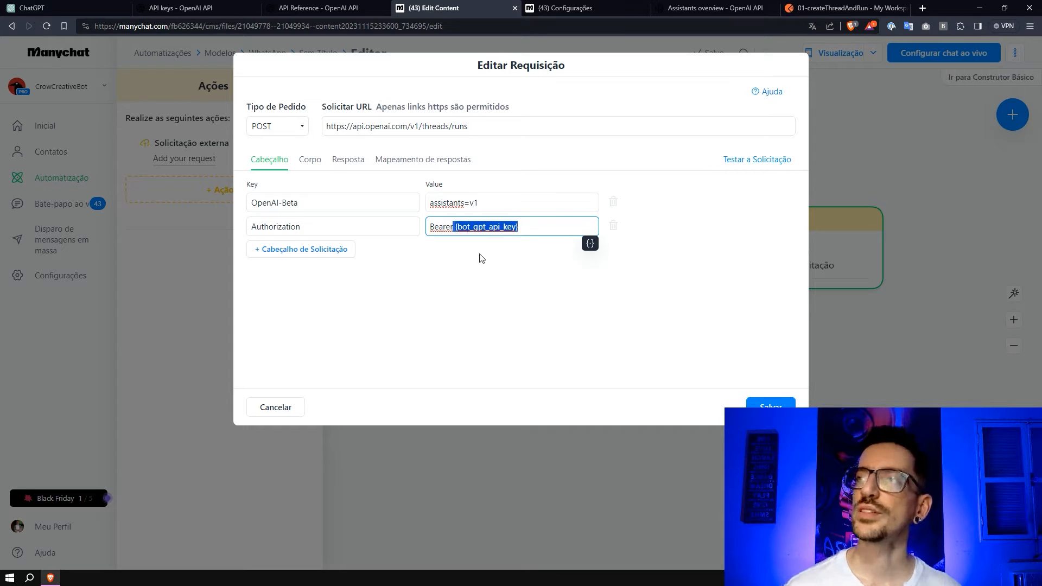
left_click(597, 9)
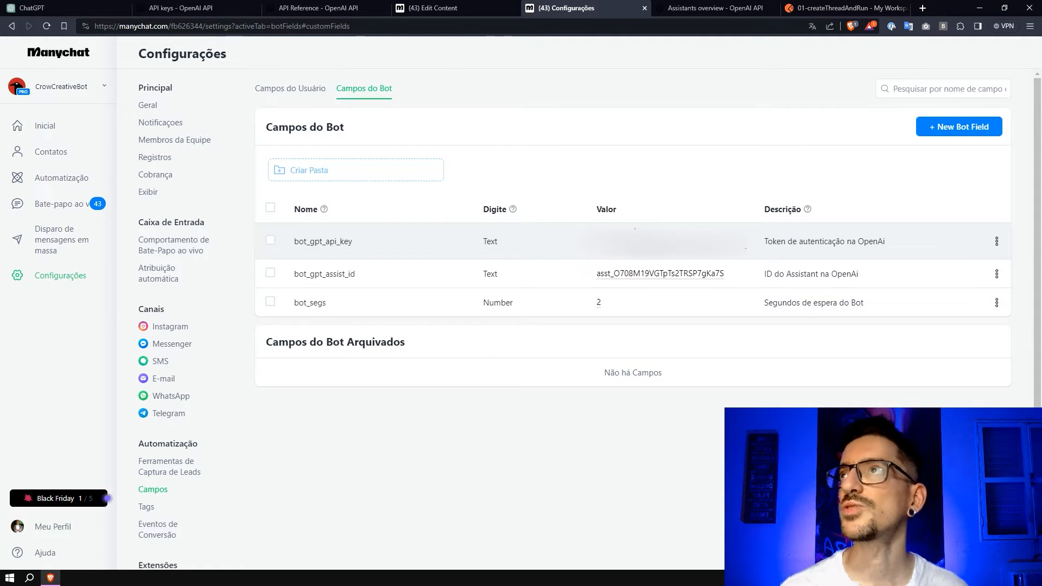
left_click(462, 9)
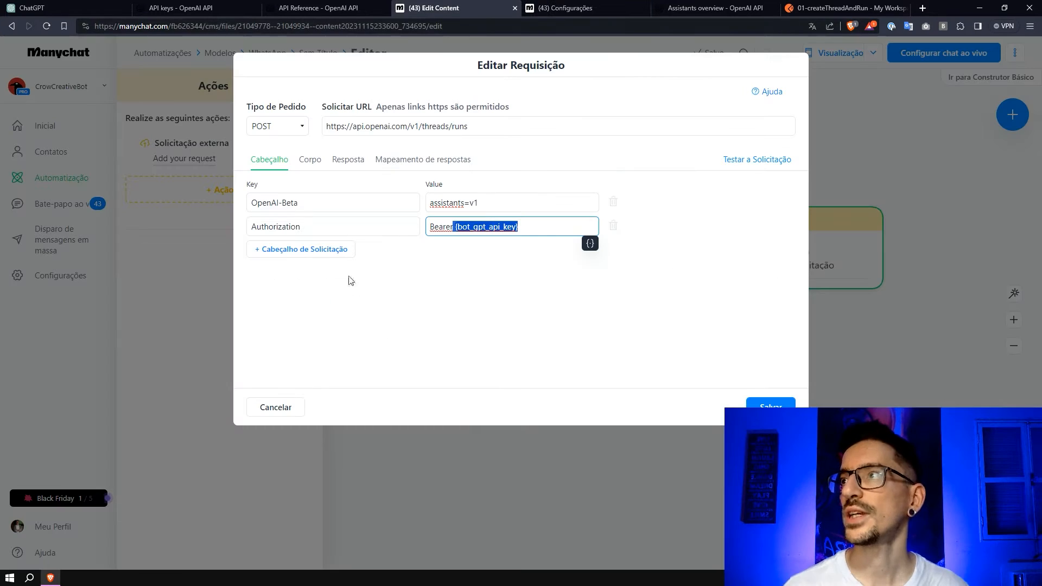
Add a third request header with key Content-Type and value application/json
left_click(315, 253)
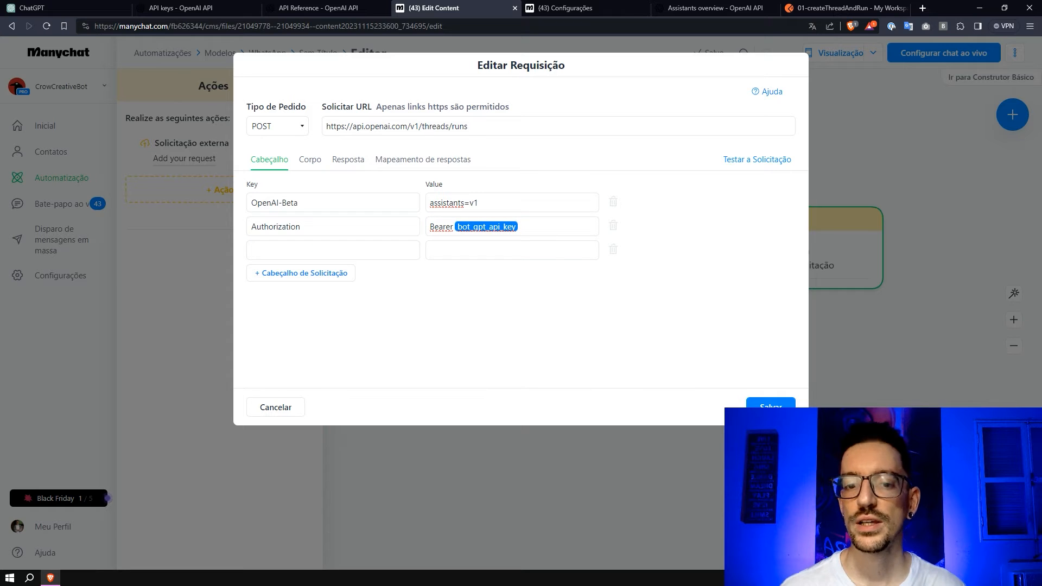
left_click(346, 249)
type("Content-Type")
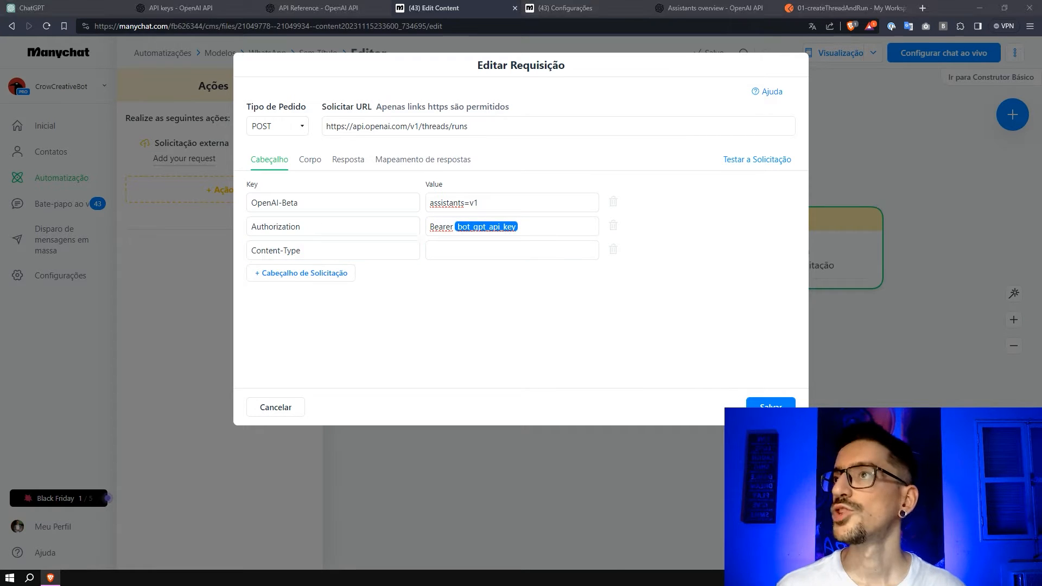
left_click(526, 251)
type("application/json")
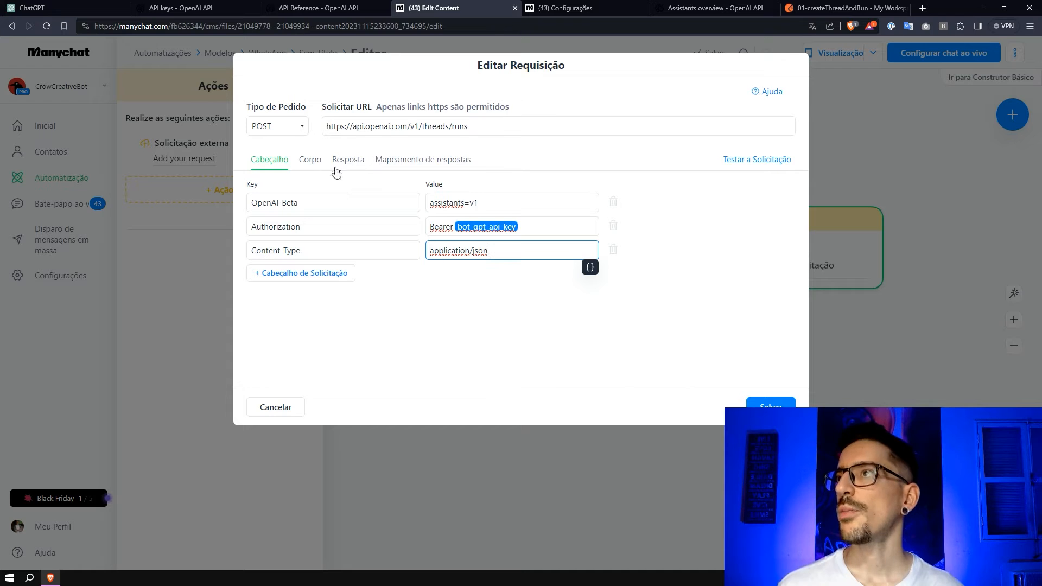
Fill the request body with JSON holding assistant_id as bot_gpt_assist_id and a thread with one user message whose content is chatgpt_entrada
left_click(311, 161)
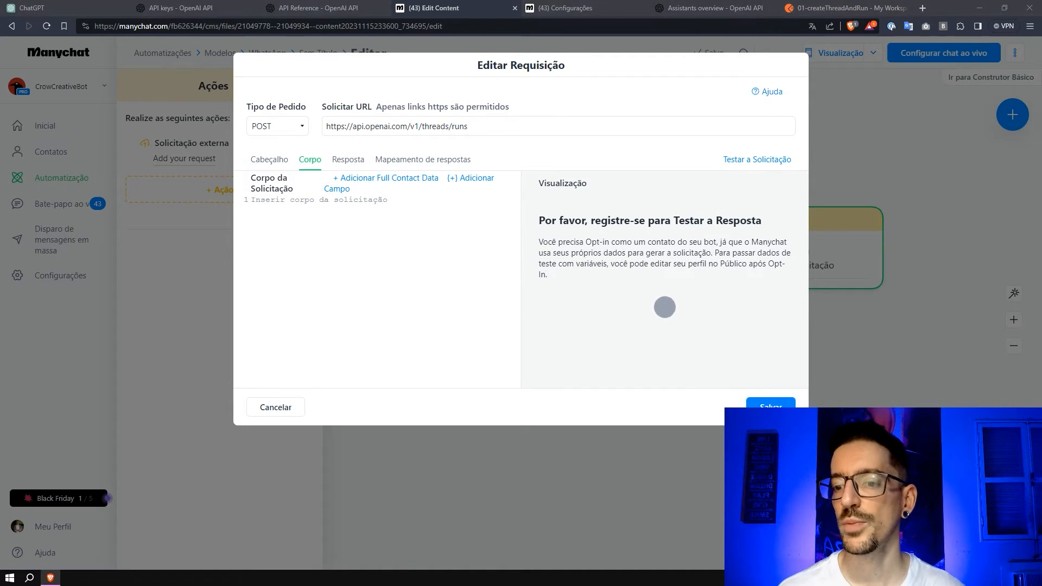
left_click(386, 261)
type("{\"assistant_id\": \"bot_gpt_assist_id\",   \"thread\": {     \"messages\": [       {\"role\": \"user\", \"content\": \"chatgpt_entrada\"}     ]   } }")
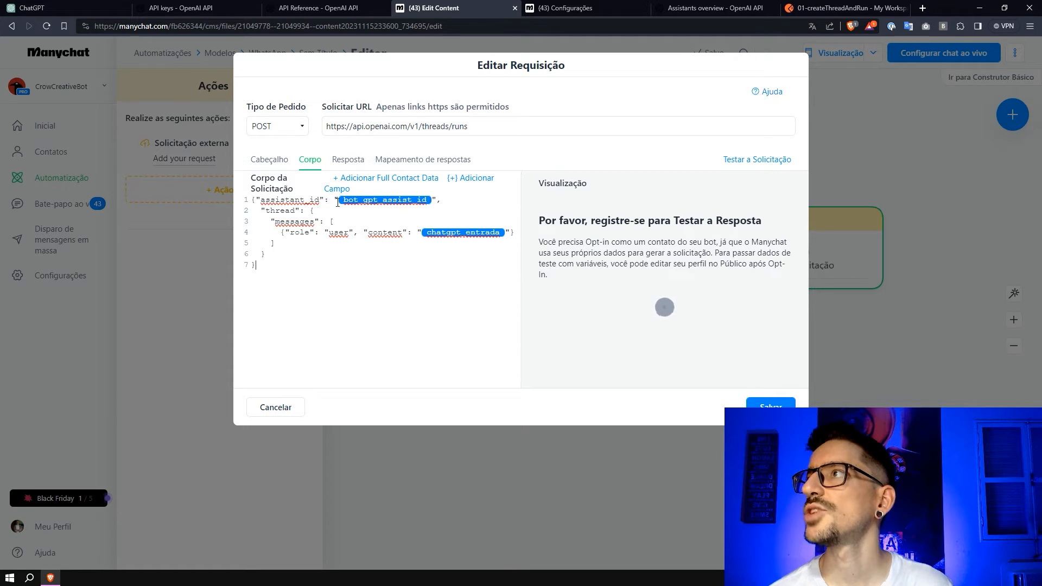
Check the body's bot_gpt_assist_id variable against the bot fields, and review the user message content and the request headers
left_click_drag(340, 199, 429, 199)
left_click(575, 8)
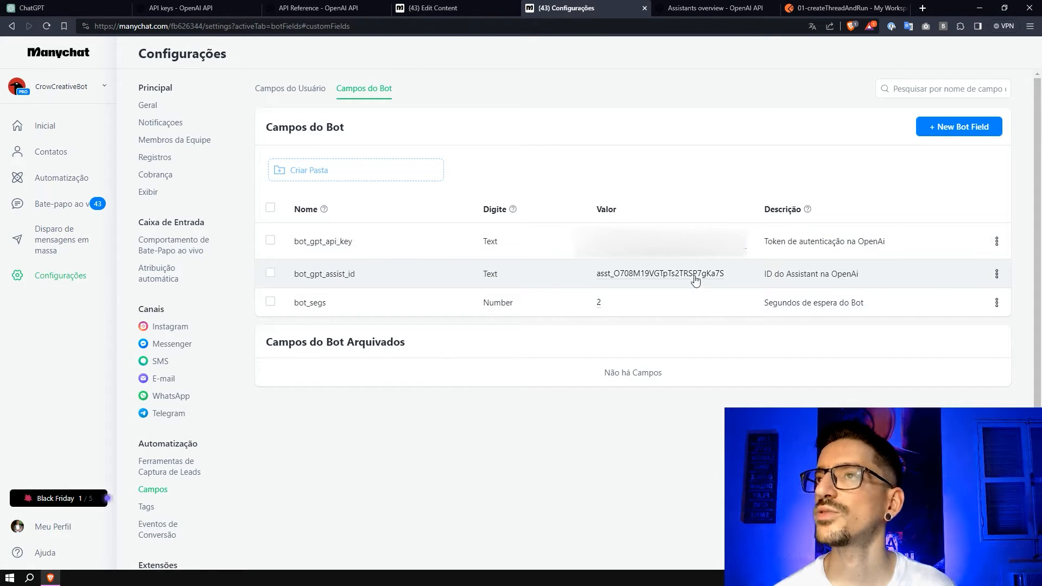
left_click(450, 13)
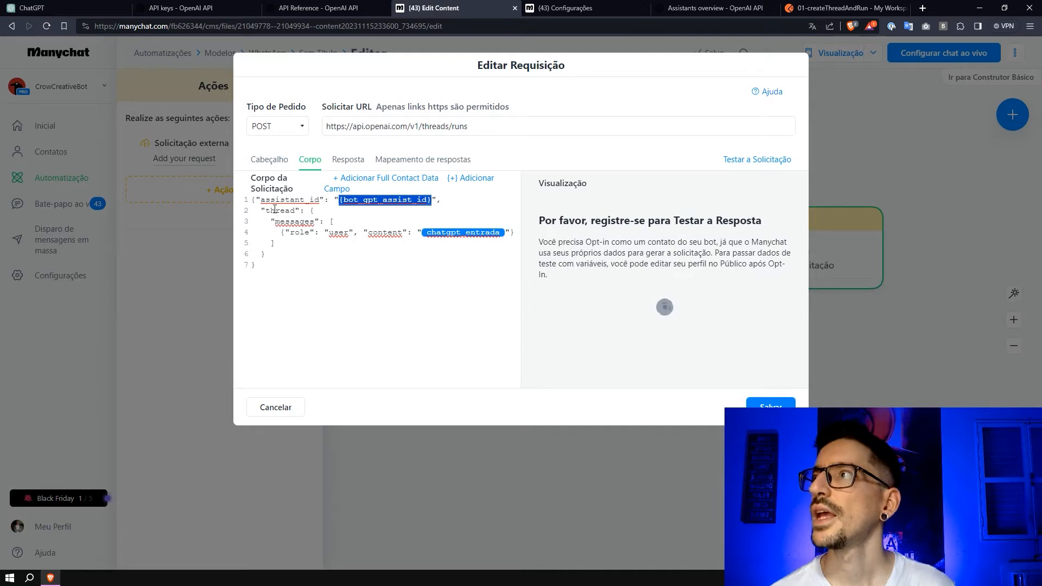
left_click_drag(262, 209, 348, 234)
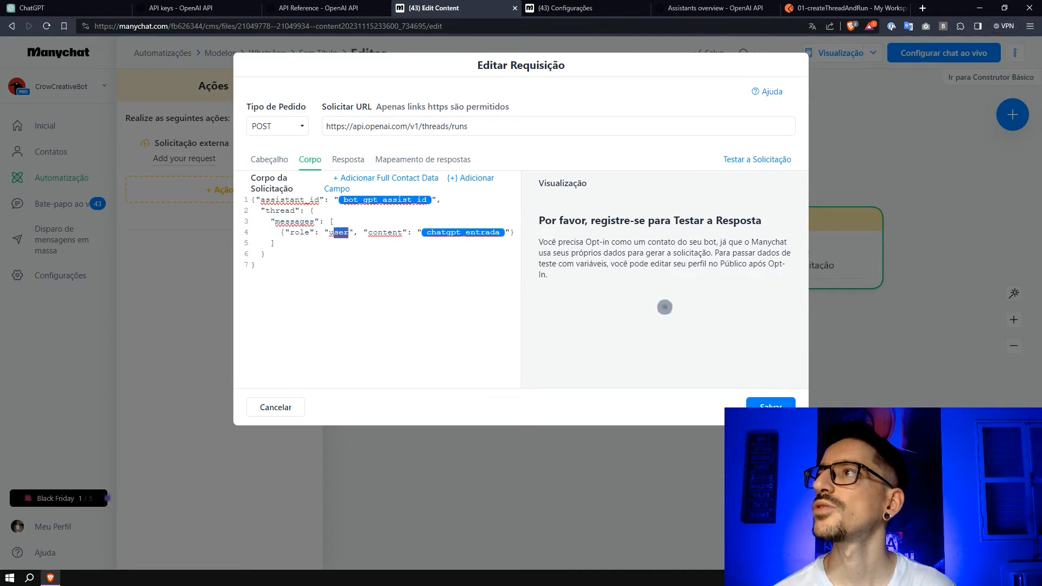
left_click_drag(423, 233, 509, 235)
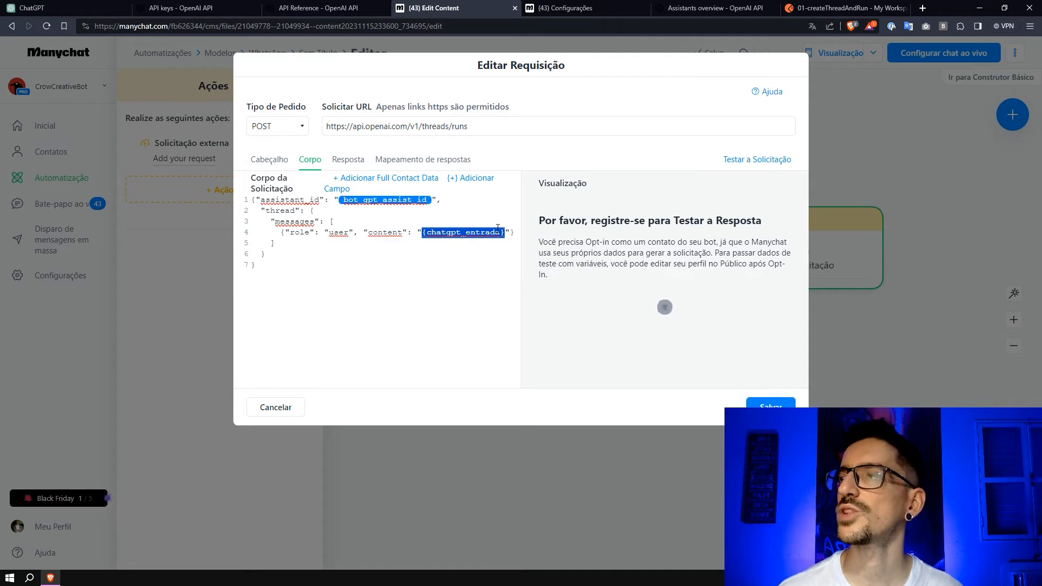
left_click(269, 159)
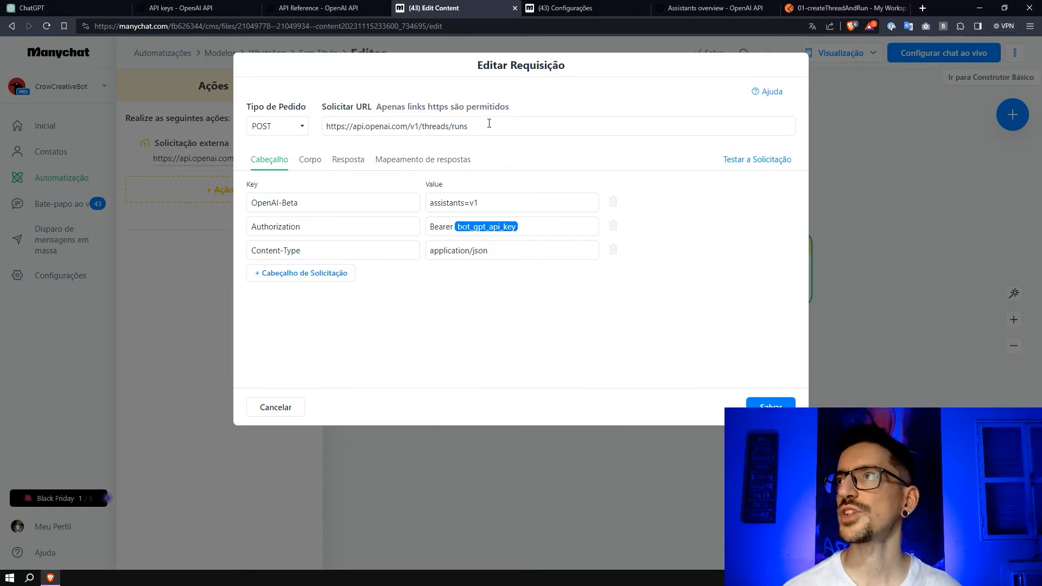
left_click(311, 163)
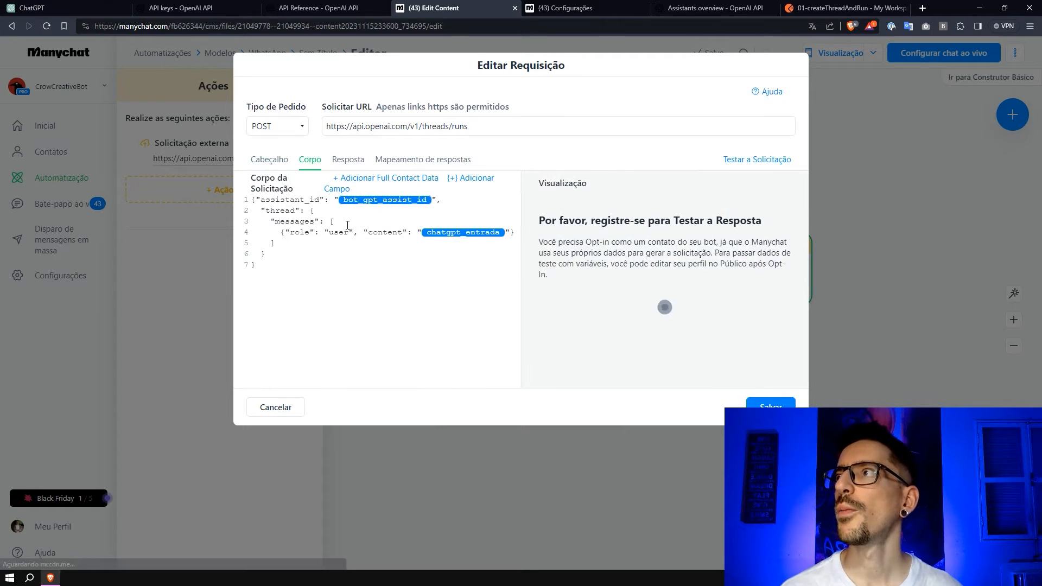
Add a response mapping row and look up the thread_id key in Postman's 01-createThreadAndRun response
left_click(419, 162)
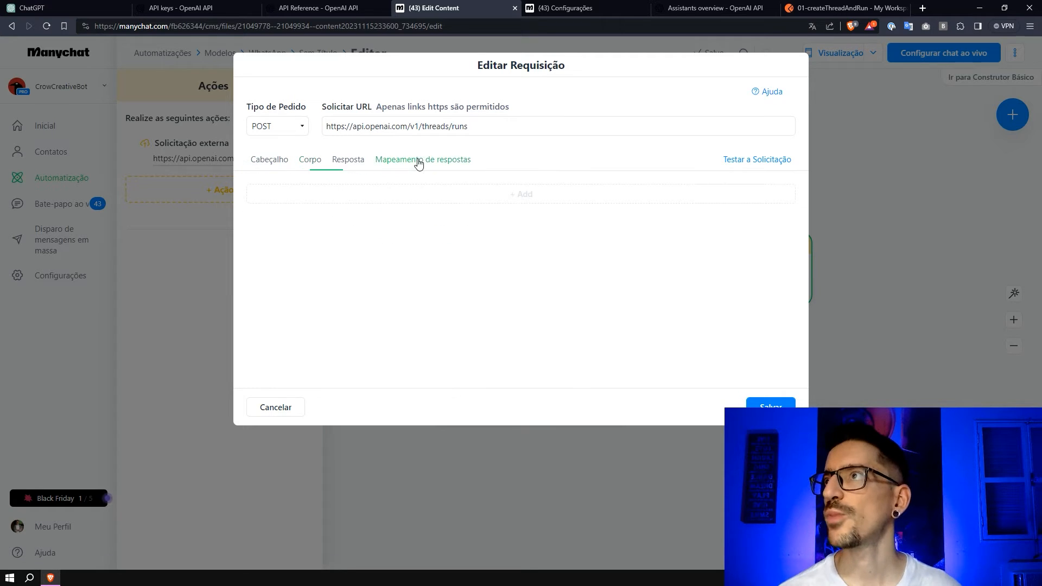
left_click(529, 197)
left_click(844, 8)
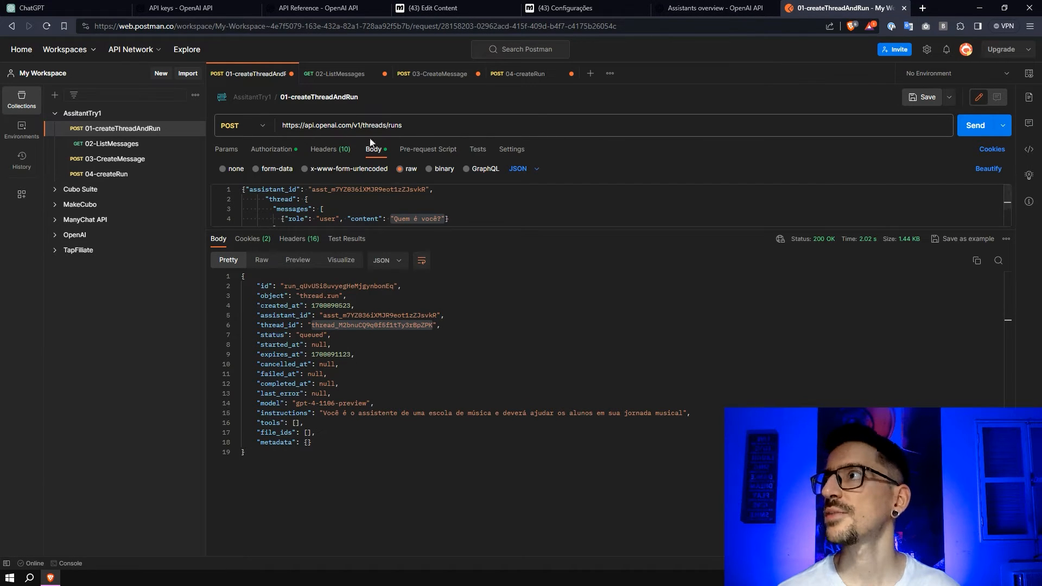
left_click_drag(258, 284, 379, 461)
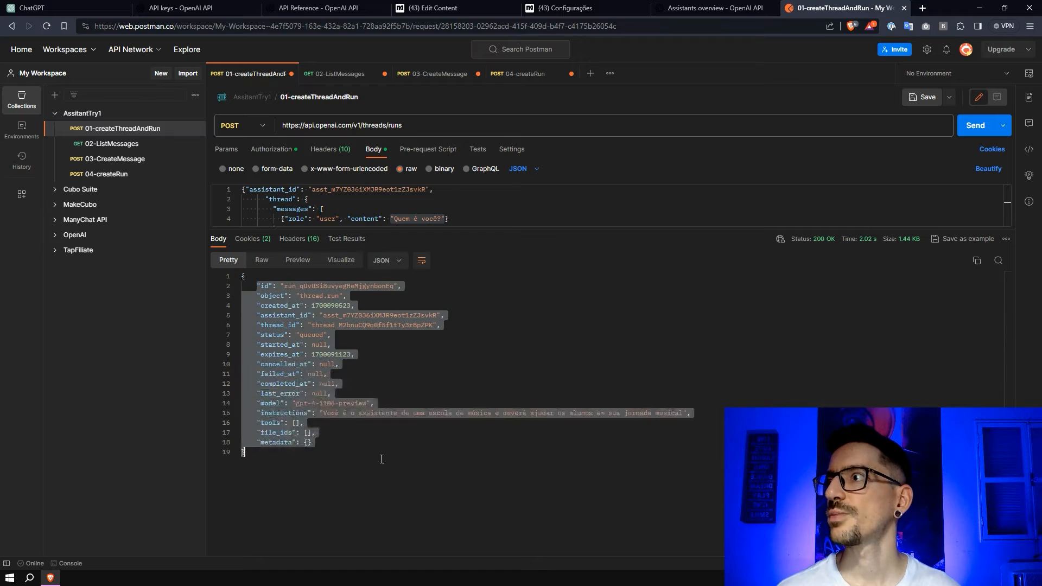
left_click(338, 403)
left_click_drag(260, 324, 293, 324)
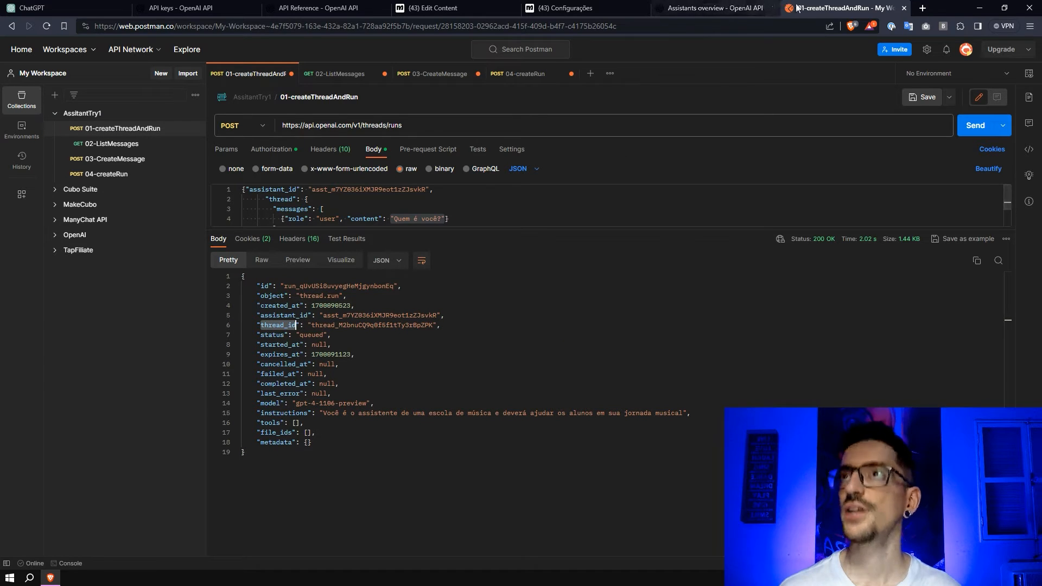
Map the JSONPath thread_id to the custom field chatgpt_thread in Manychat and save the external request
left_click(434, 8)
left_click(334, 206)
type("thread_id")
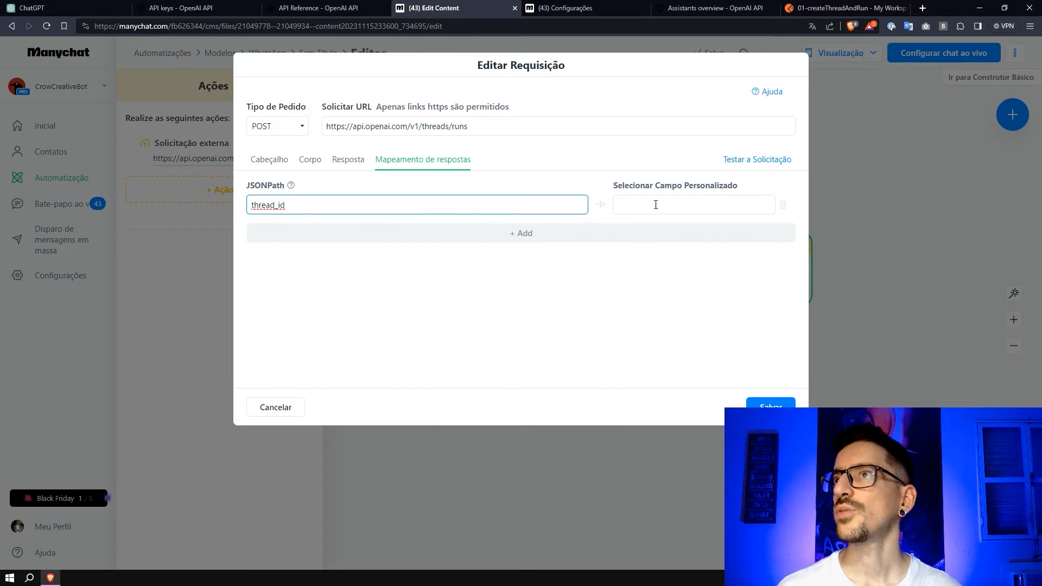
left_click(655, 206)
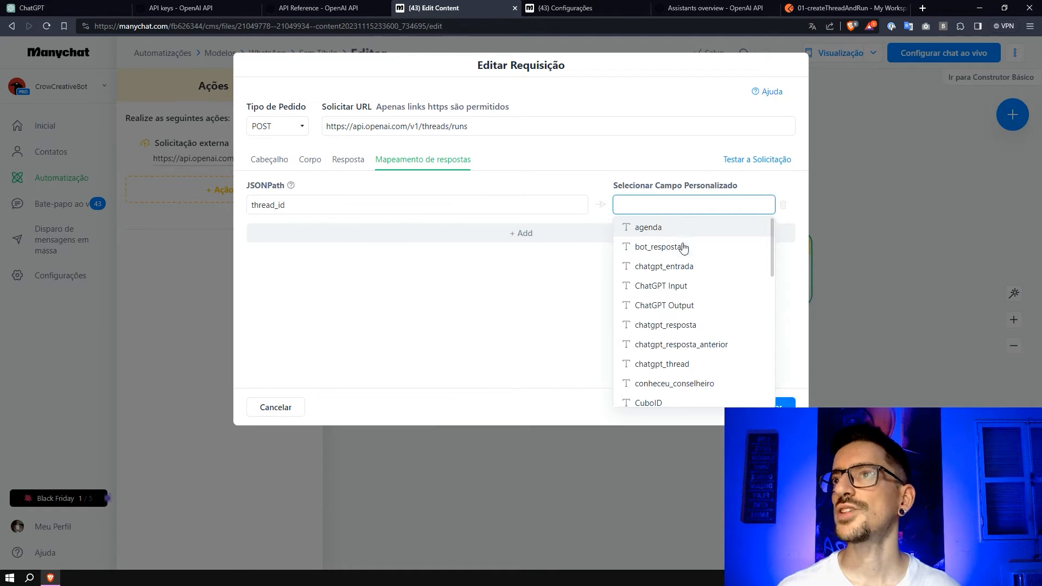
scroll(689, 327, "down", 1)
left_click(680, 317)
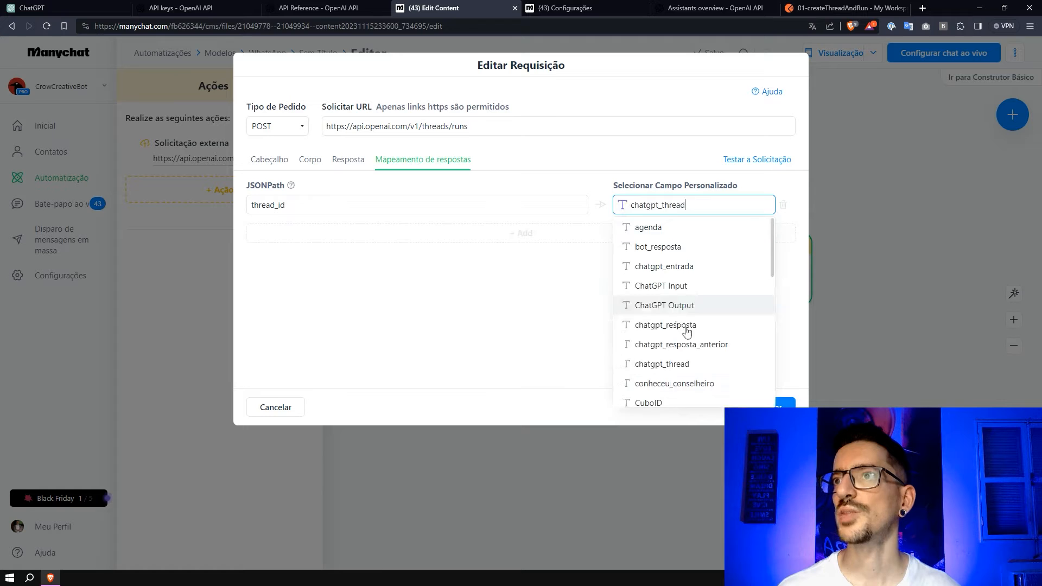
left_click(523, 360)
left_click(770, 404)
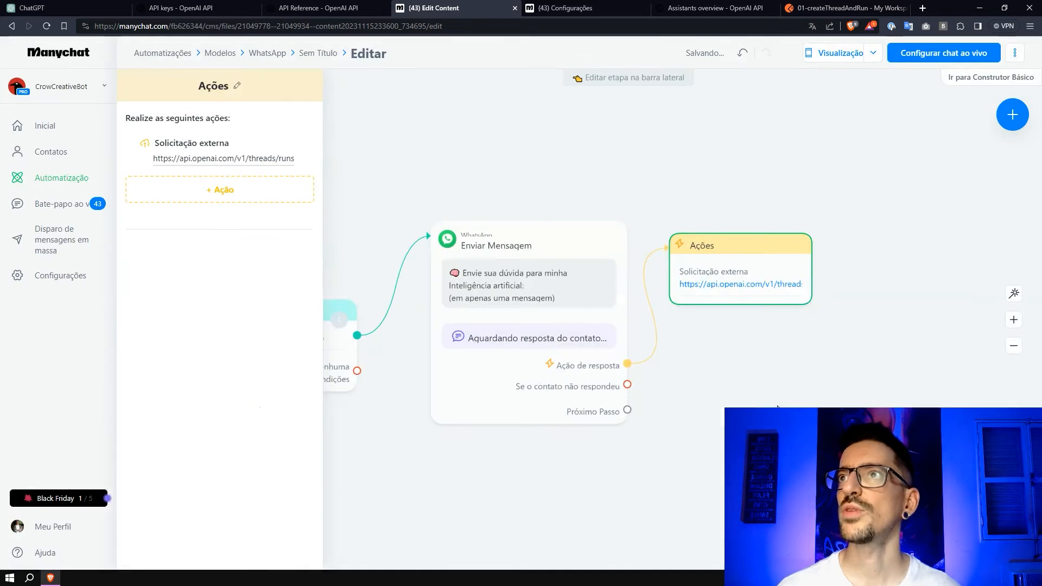
Reopen the saved threads/runs external request and review its response mapping
left_click(425, 333)
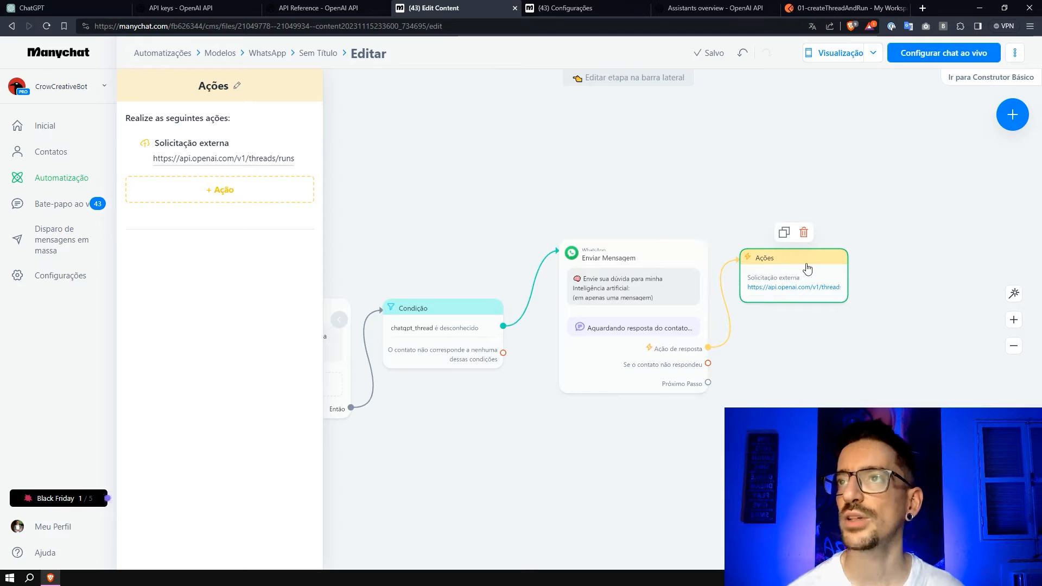
left_click(208, 144)
left_click(428, 159)
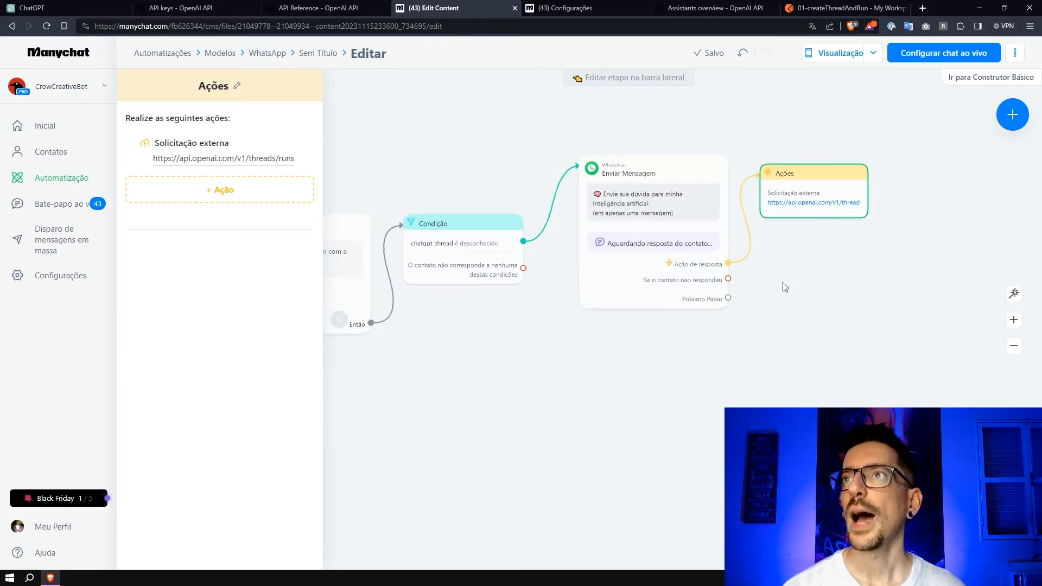
left_click_drag(783, 283, 805, 284)
Add a new Actions block below the WhatsApp message, connected to the message's next step output
mouse_move(808, 197)
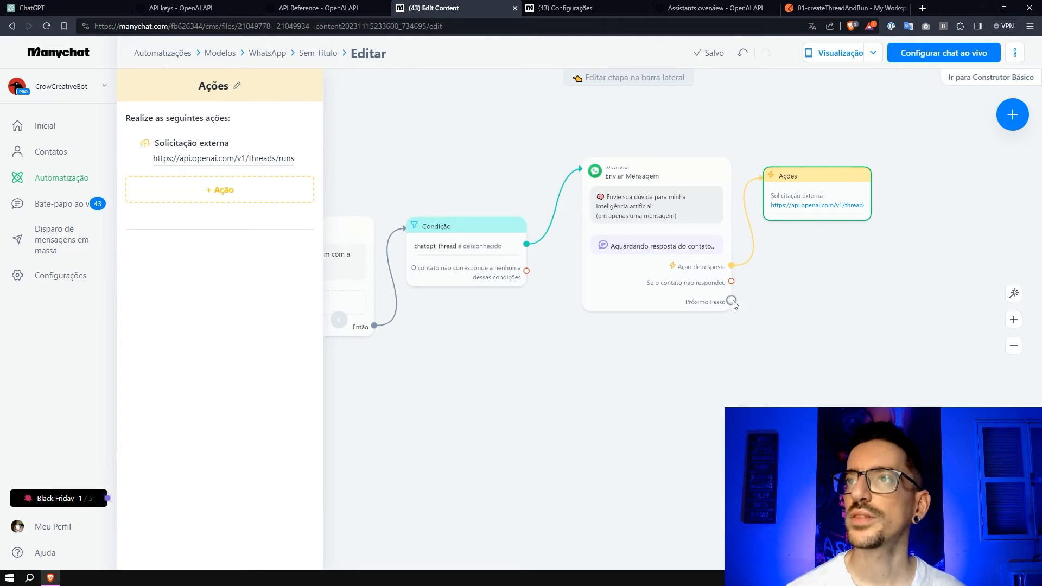
left_click_drag(731, 300, 593, 383)
left_click(613, 280)
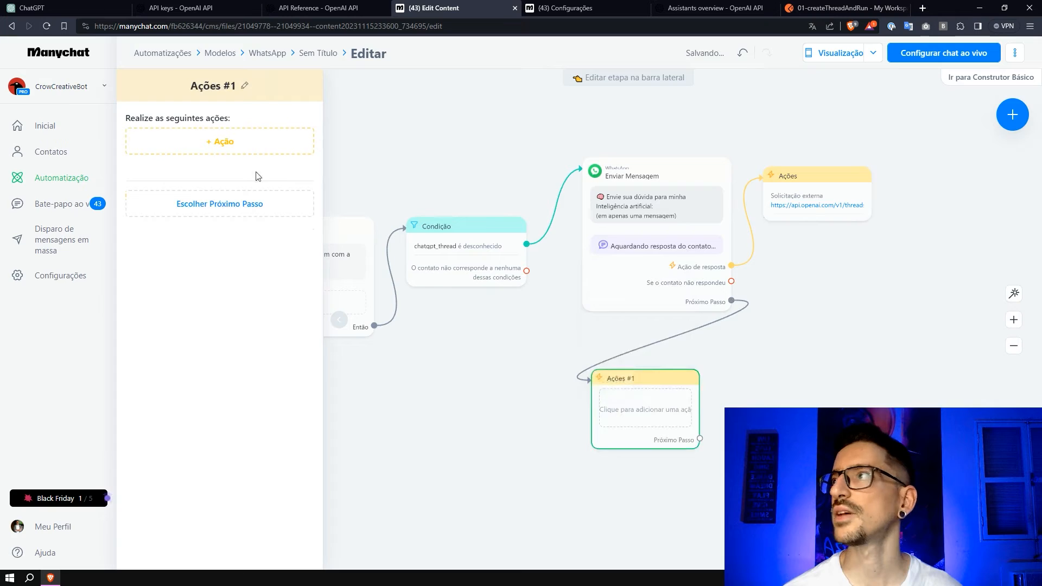
left_click(468, 150)
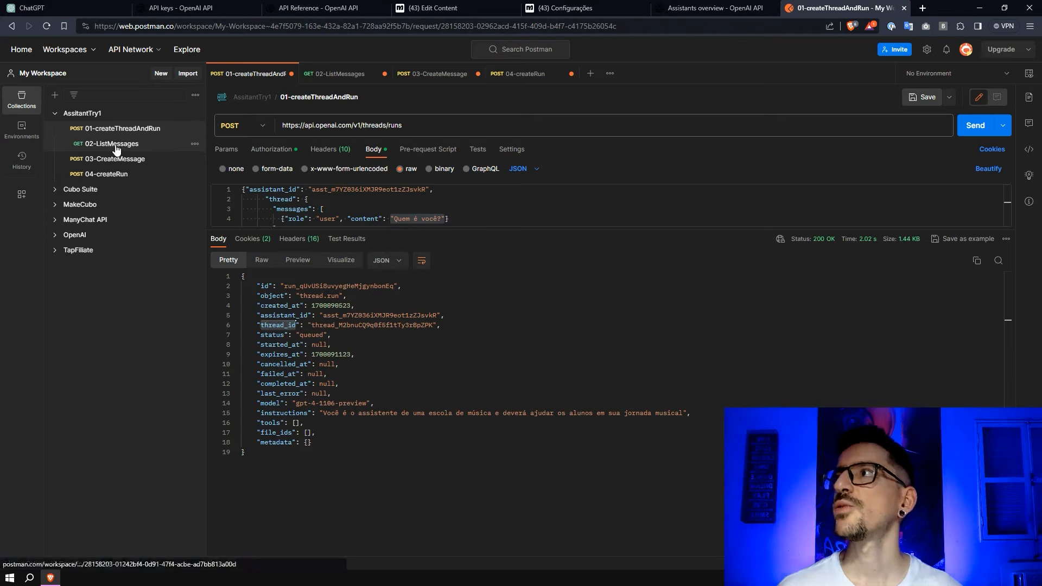
left_click(133, 144)
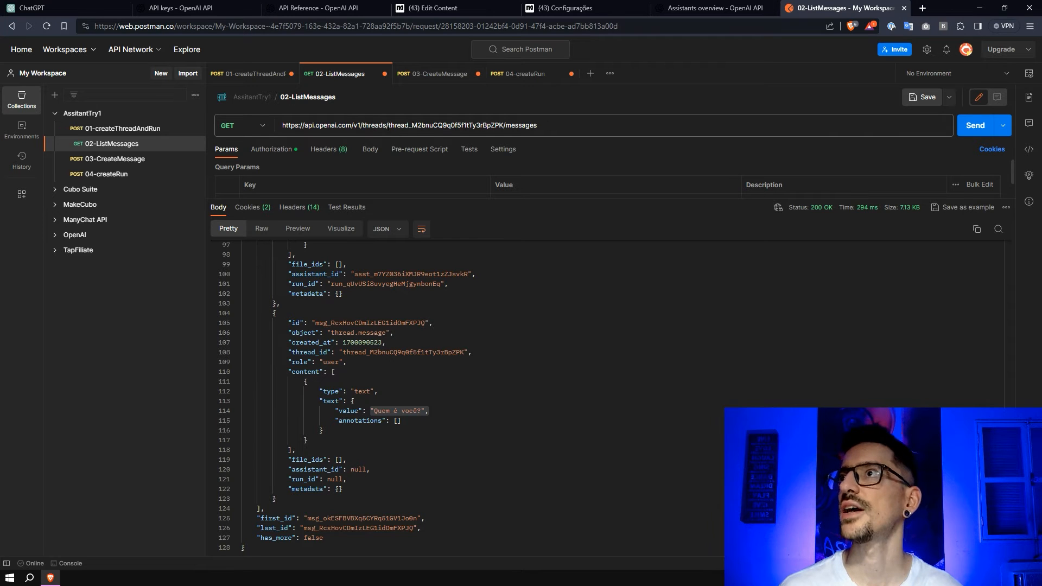
left_click(491, 5)
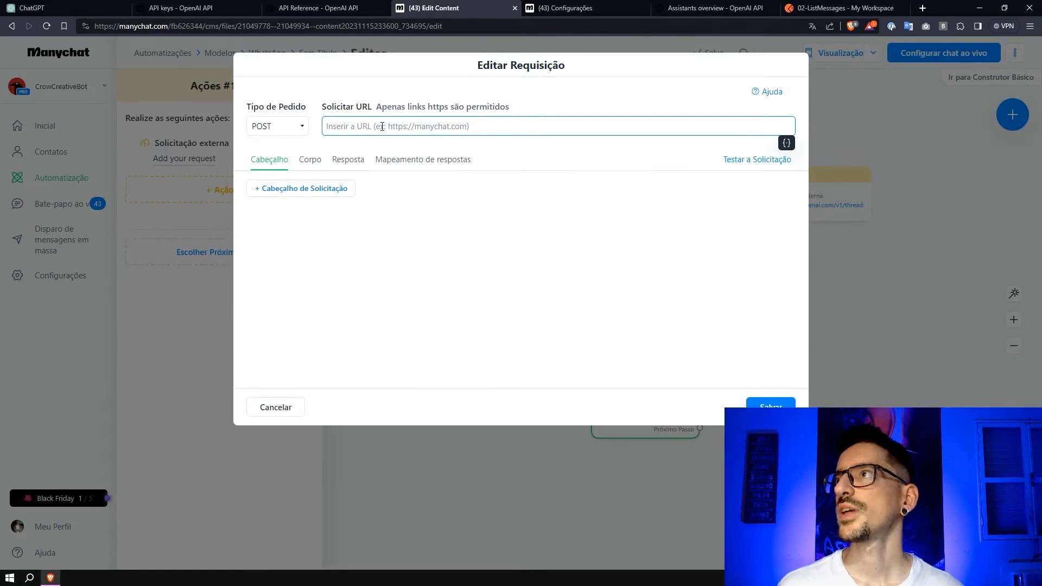
type("https://api.openai.com/v1/threads/chatgpt_thread/messages")
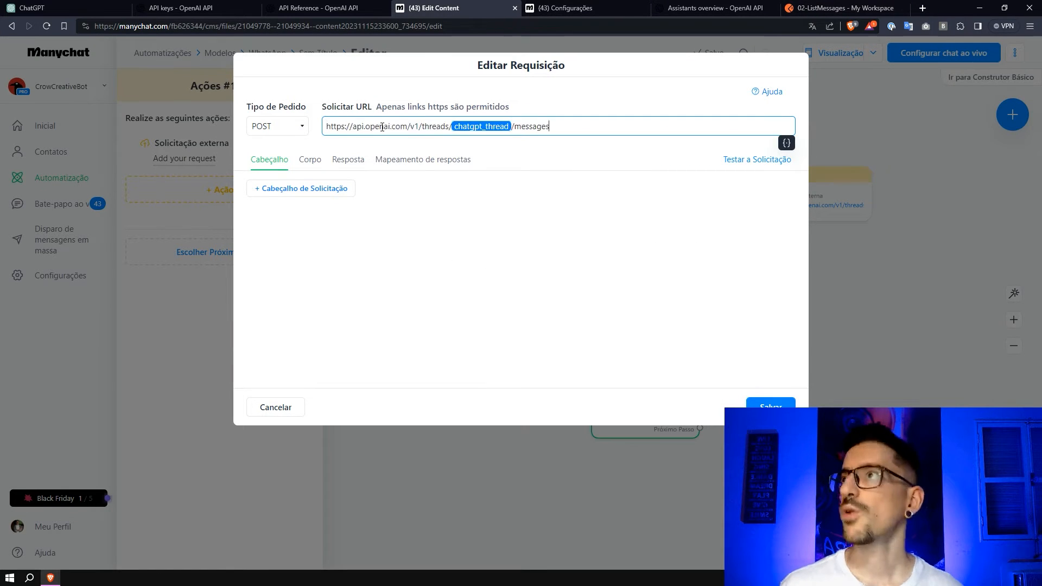
Remove the thread placeholder from the request URL and reinsert the custom user field chatgpt_thread between threads/ and /messages
mouse_move(448, 126)
left_mouse_down()
mouse_move(512, 126)
mouse_move(453, 128)
left_mouse_up()
left_click(512, 127)
left_click(554, 126)
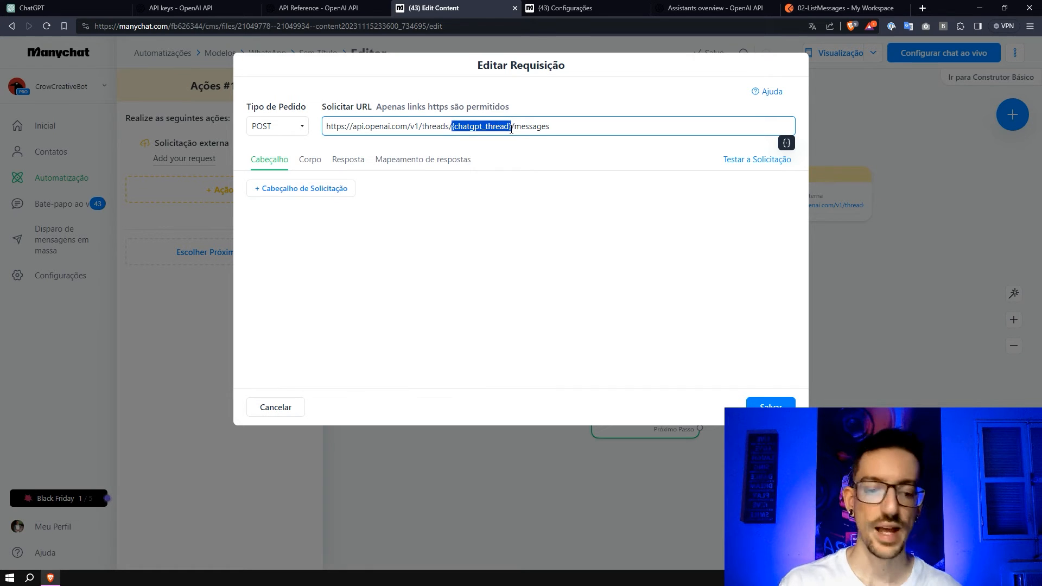
key("BackSpace")
left_click(785, 144)
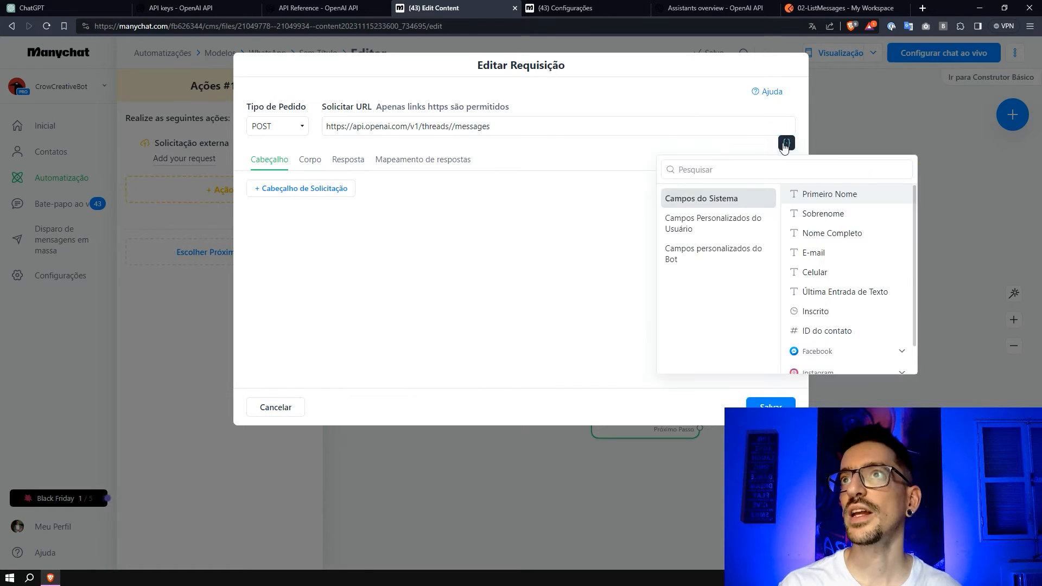
left_click(720, 233)
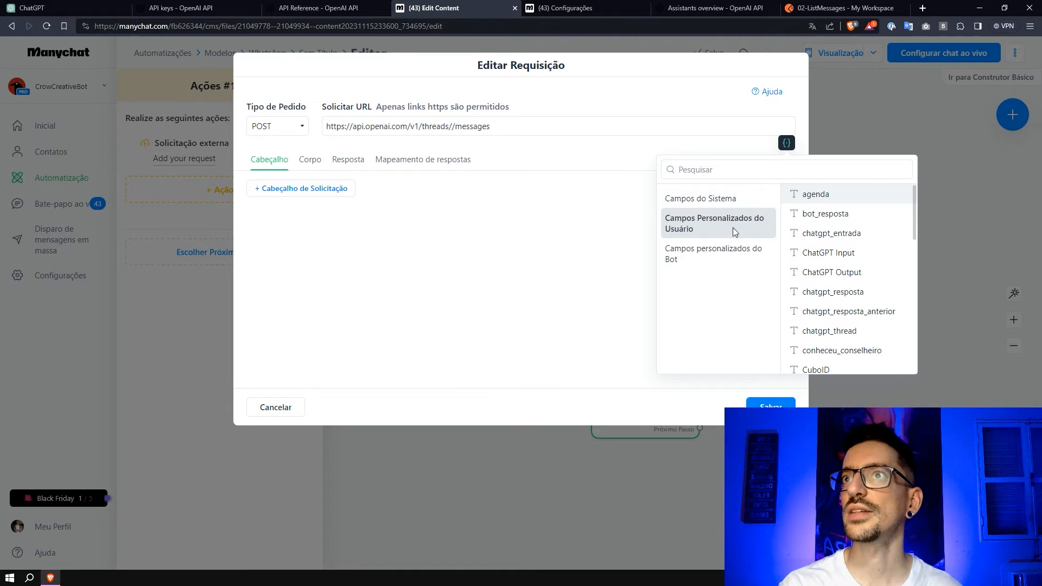
scroll(849, 269, "down", 1)
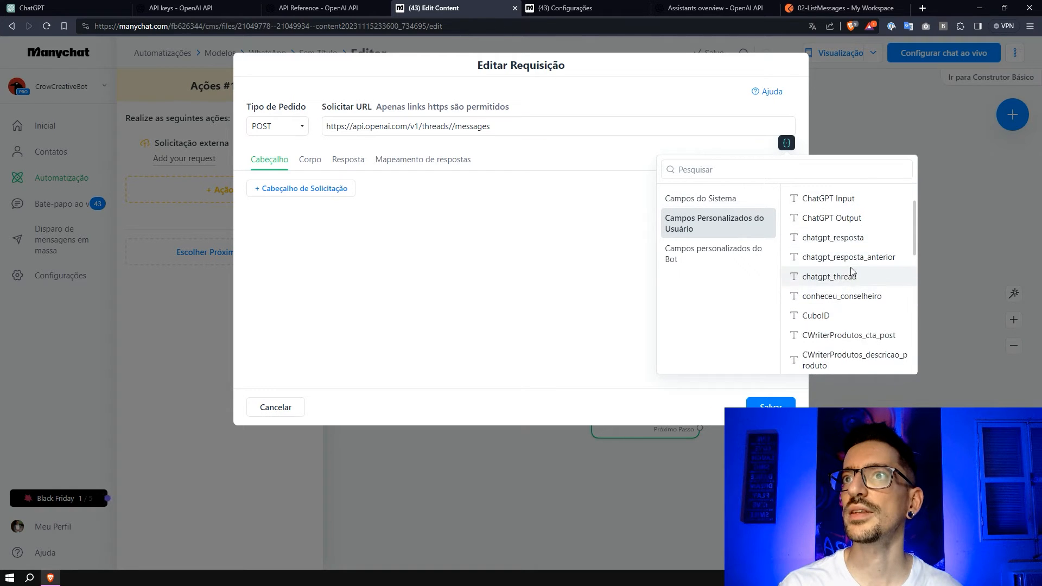
left_click(850, 277)
Add the headers OpenAI-Beta assistants=v1, Authorization Bearer bot_gpt_api_key and Content-Type application/json, leaving the request body empty
left_click(304, 189)
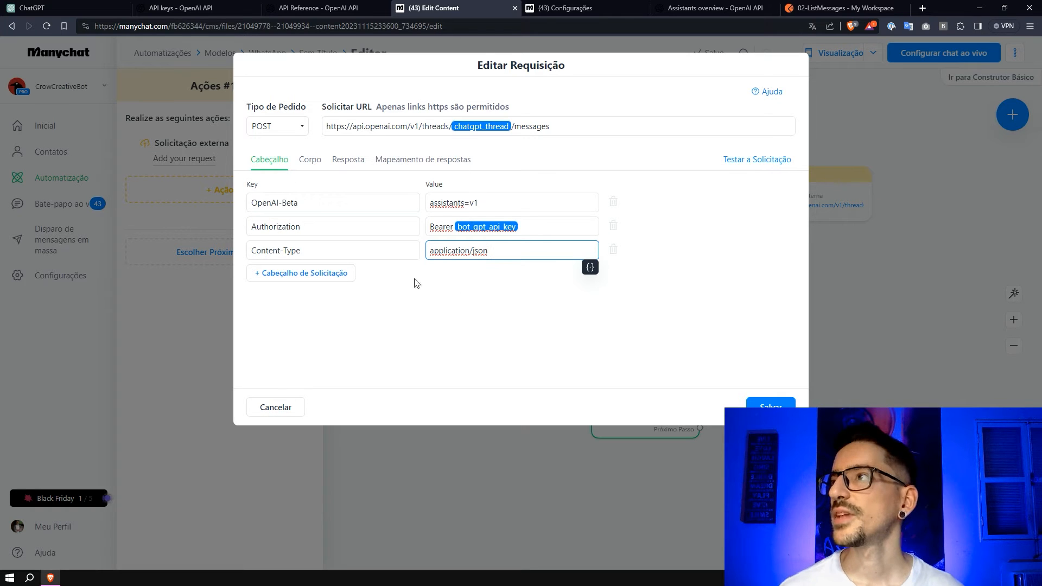
left_click(318, 168)
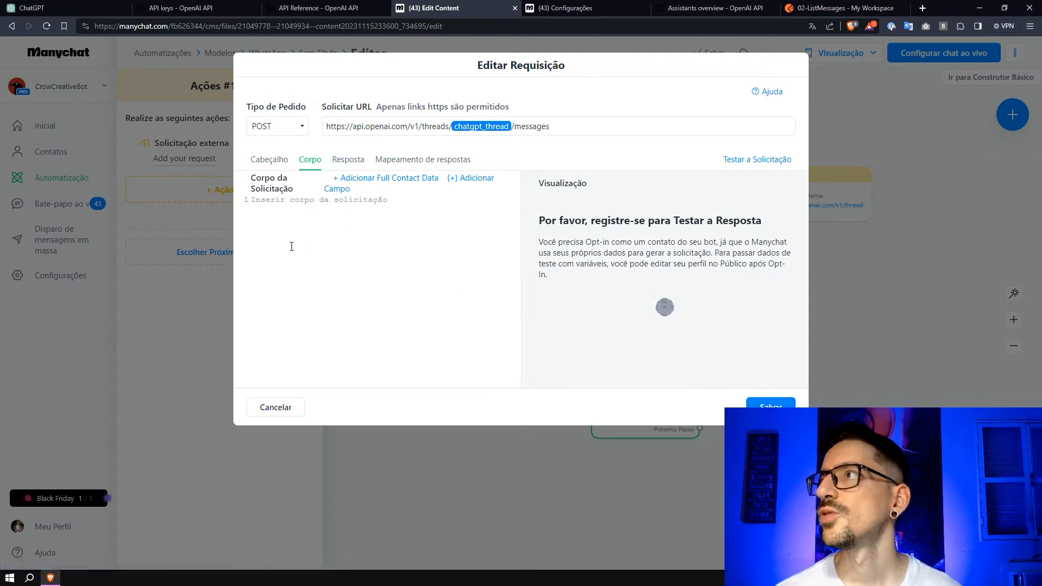
Add a response mapping row with the JSONPath data[0].content[0].text.value
left_click(427, 160)
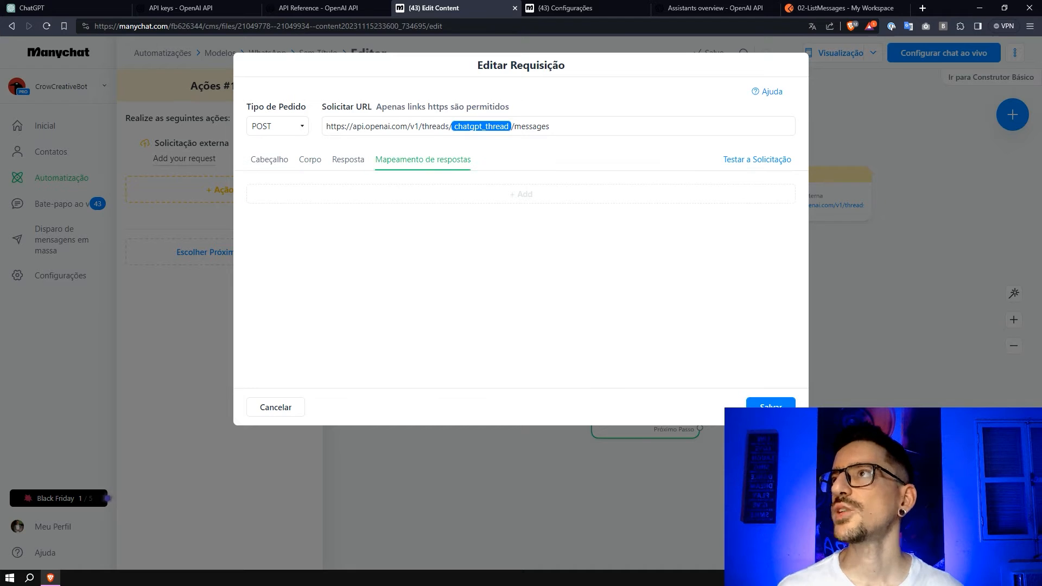
left_click(428, 195)
left_click(339, 211)
type("data[0].content[0].text.value")
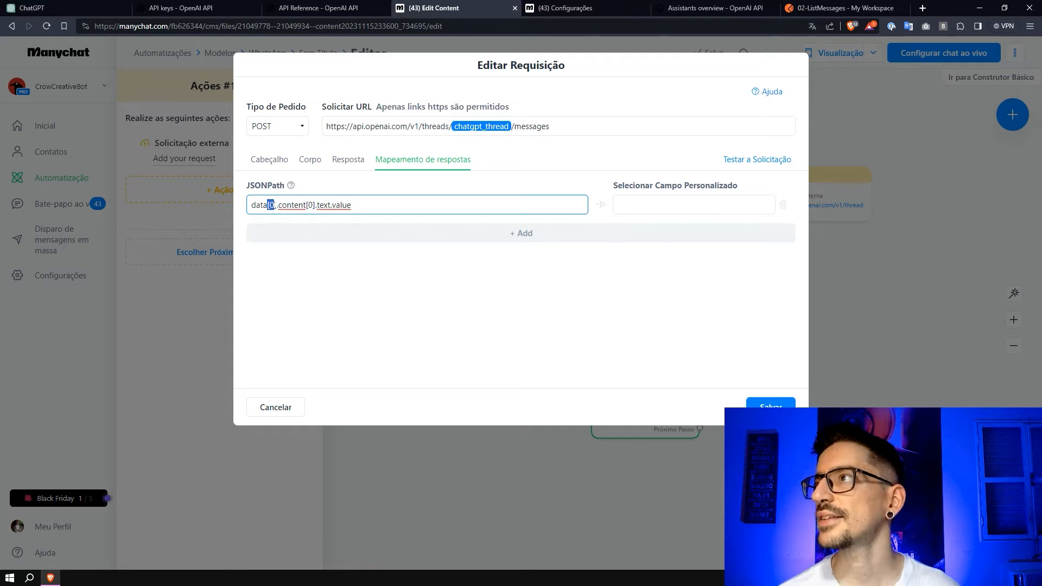
left_click(280, 204)
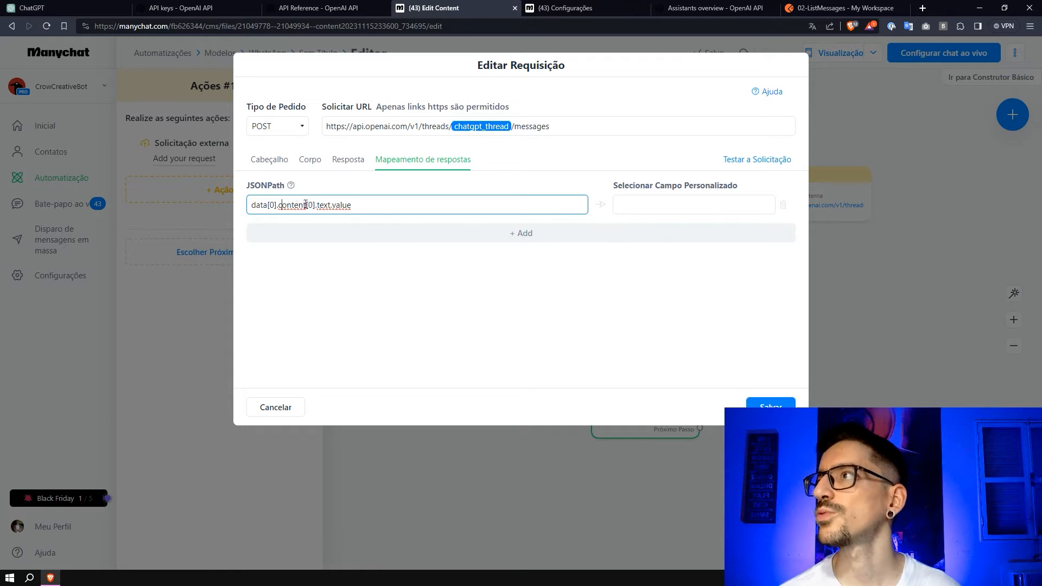
left_click(336, 211)
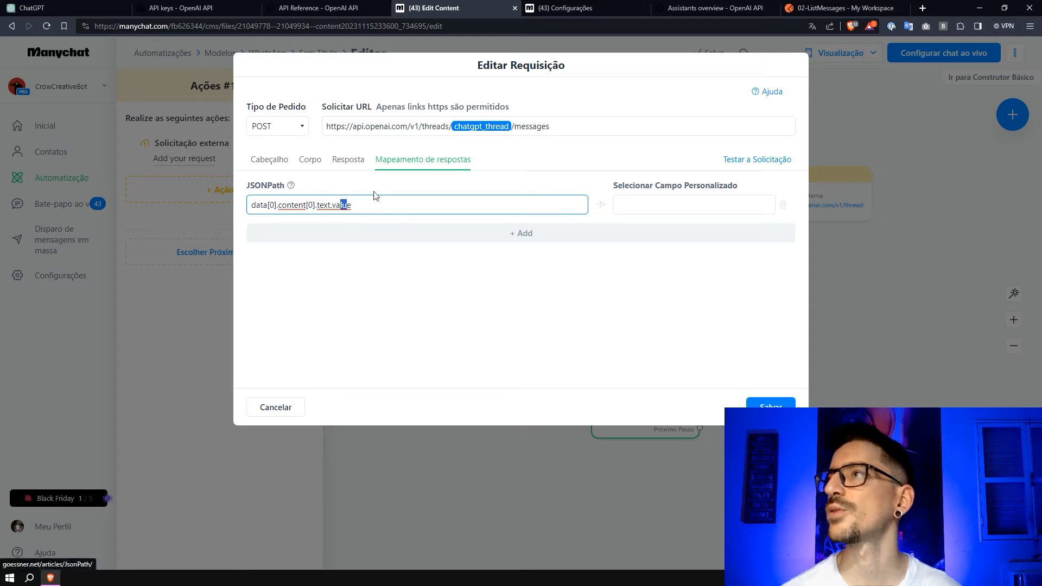
In Postman's 02-ListMessages response, collapse the message entries in the data array and examine the first one
left_click(824, 9)
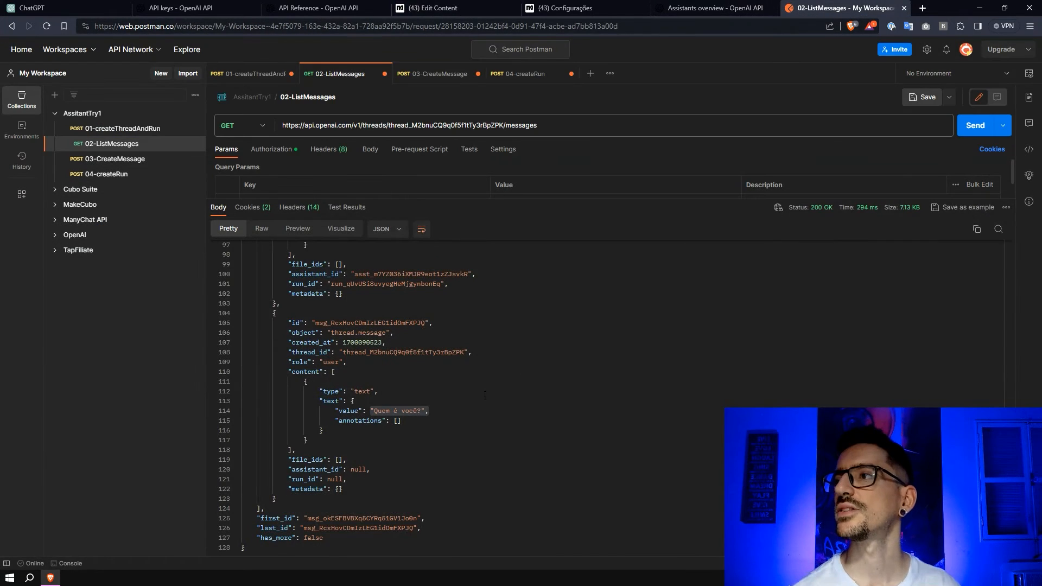
scroll(467, 396, "up", 10)
scroll(522, 412, "up", 6)
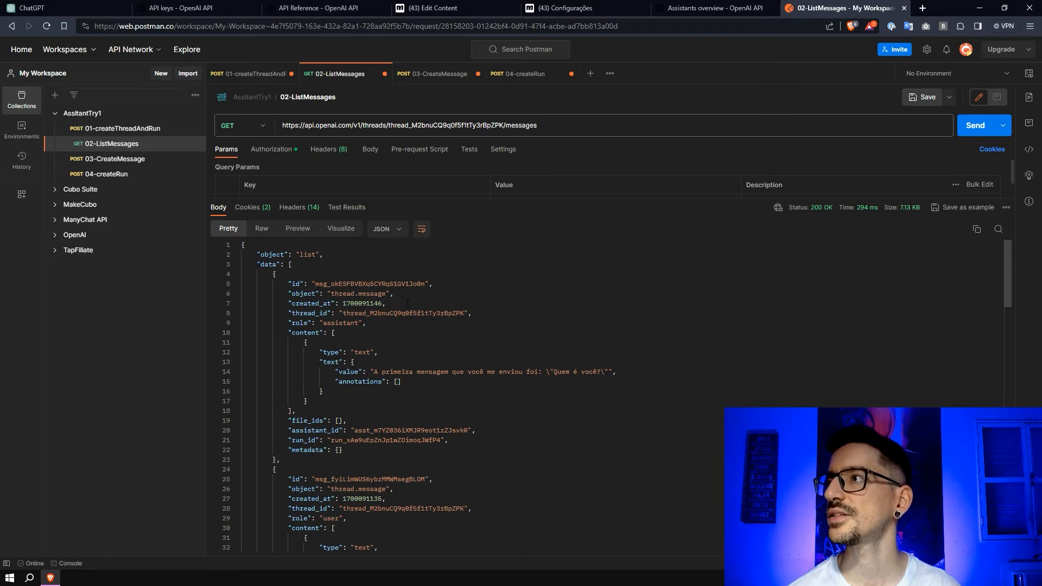
left_click(236, 264)
left_click(237, 264)
left_click(237, 274)
left_click(237, 294)
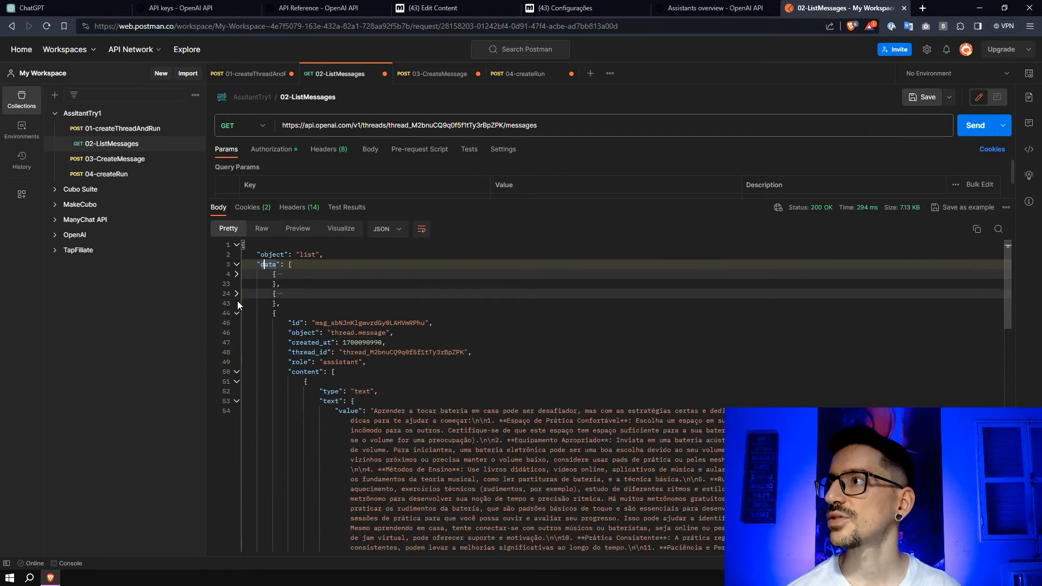
left_click(237, 313)
left_click_drag(378, 430, 503, 430)
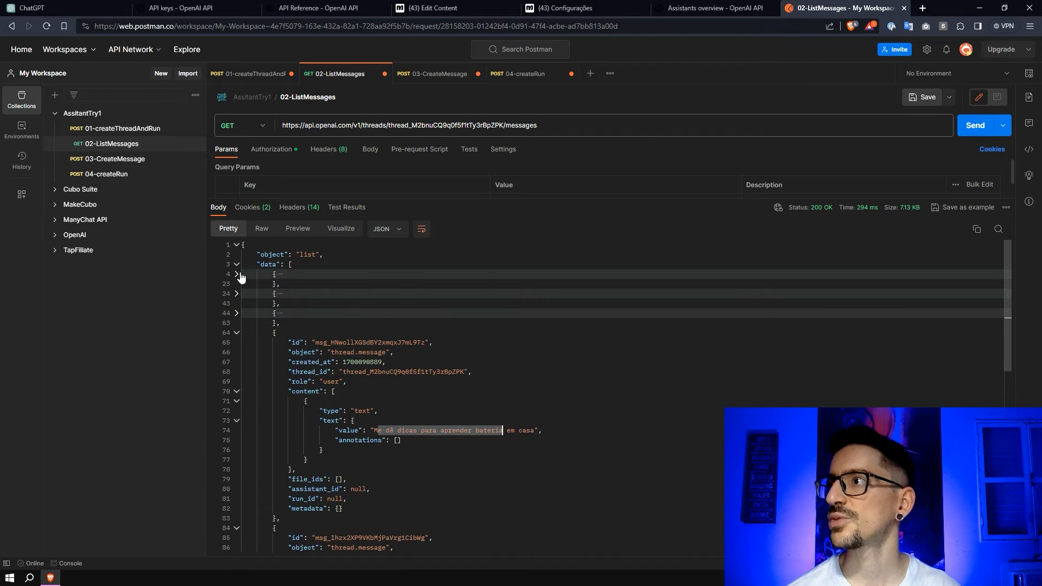
left_click(236, 274)
left_click_drag(297, 276, 458, 431)
left_click(383, 392)
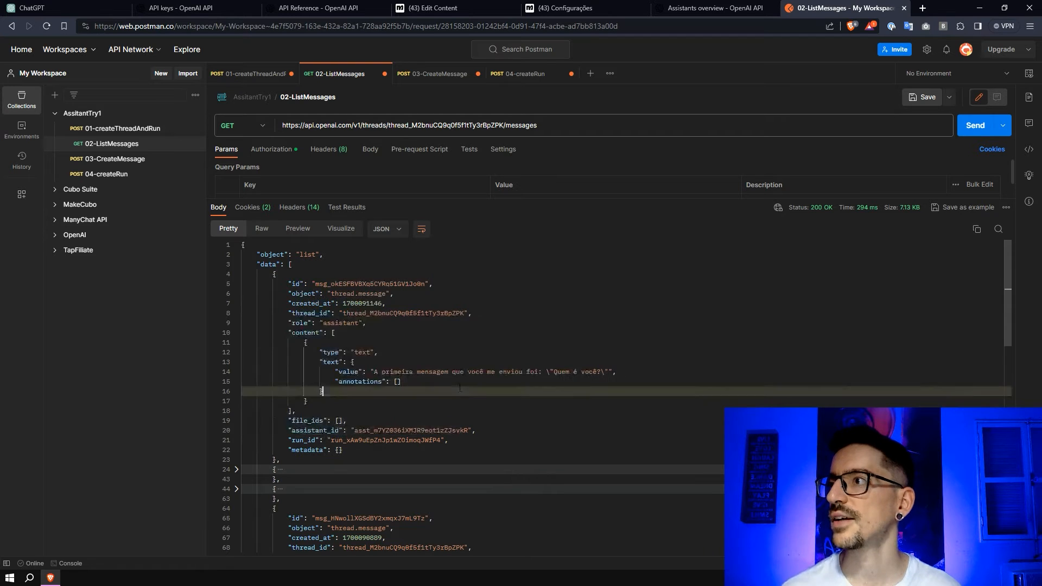
Trace the content, text and value keys inside the first message to examine where the assistant's reply is stored
left_click(319, 334)
left_click_drag(292, 332, 342, 335)
left_click(303, 333)
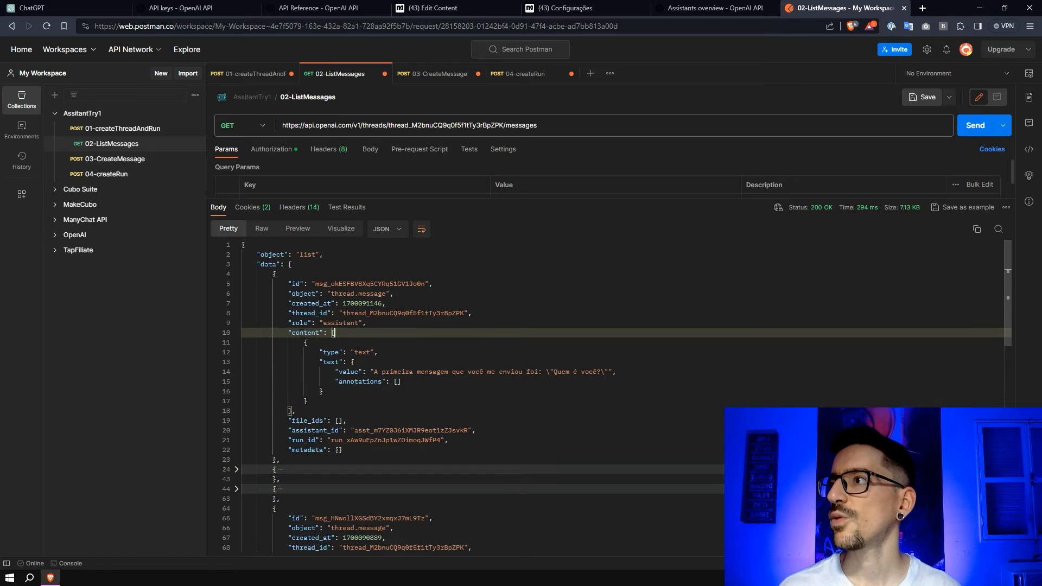
left_click_drag(303, 342, 328, 399)
left_click(337, 385)
left_click(353, 362)
double_click(345, 371)
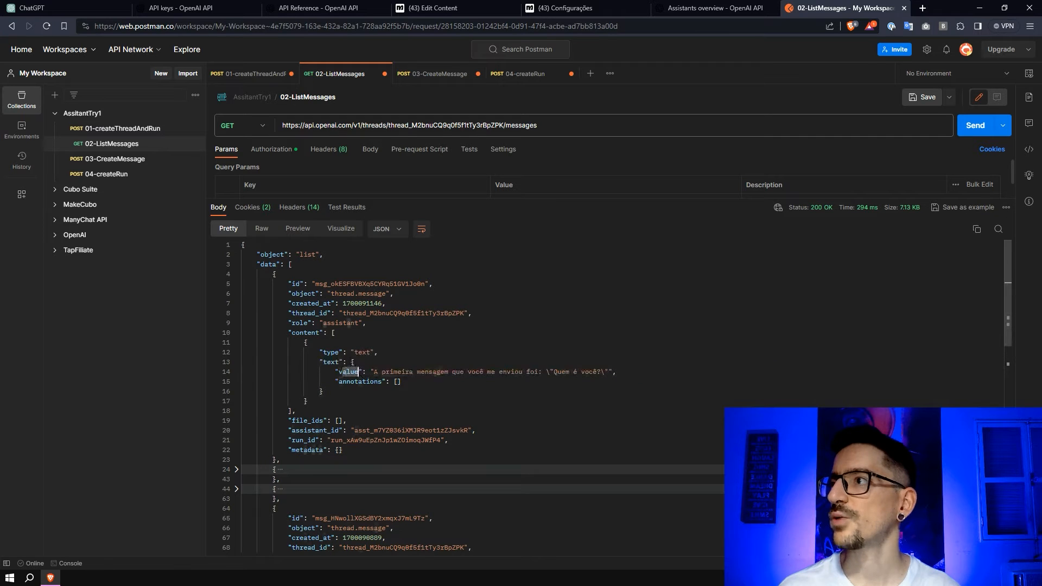
left_click_drag(374, 372, 616, 372)
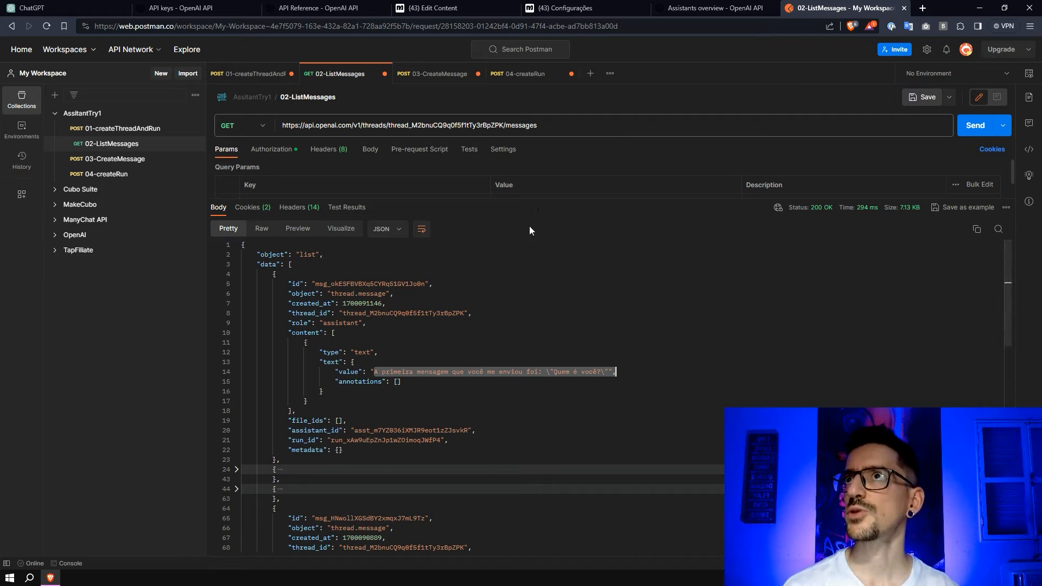
Back in Manychat, map the JSONPath to the custom field chatgpt_resposta and save the external request
left_click(562, 8)
left_click(434, 8)
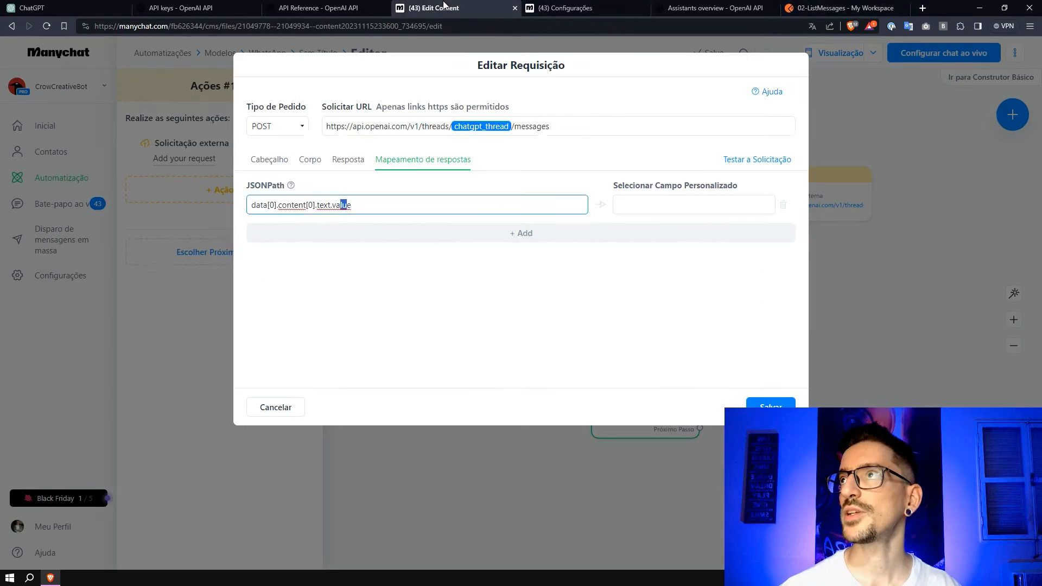
left_click(280, 210)
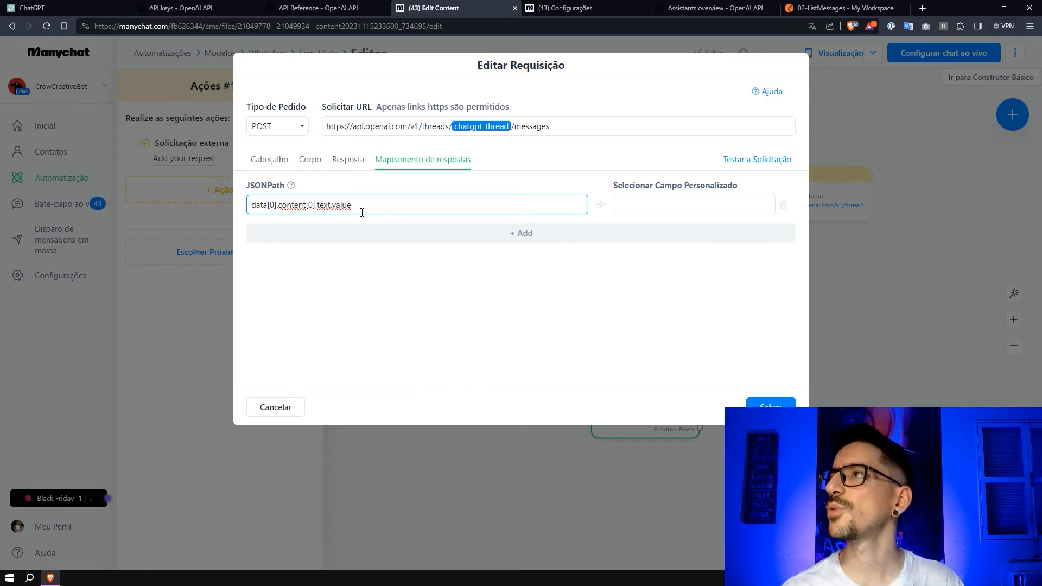
left_click(649, 206)
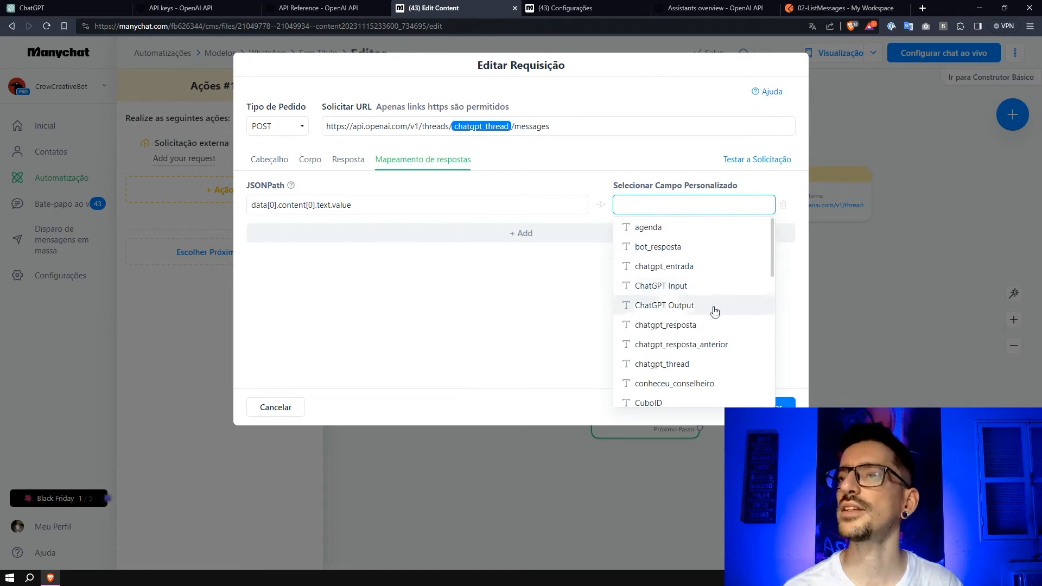
left_click(698, 324)
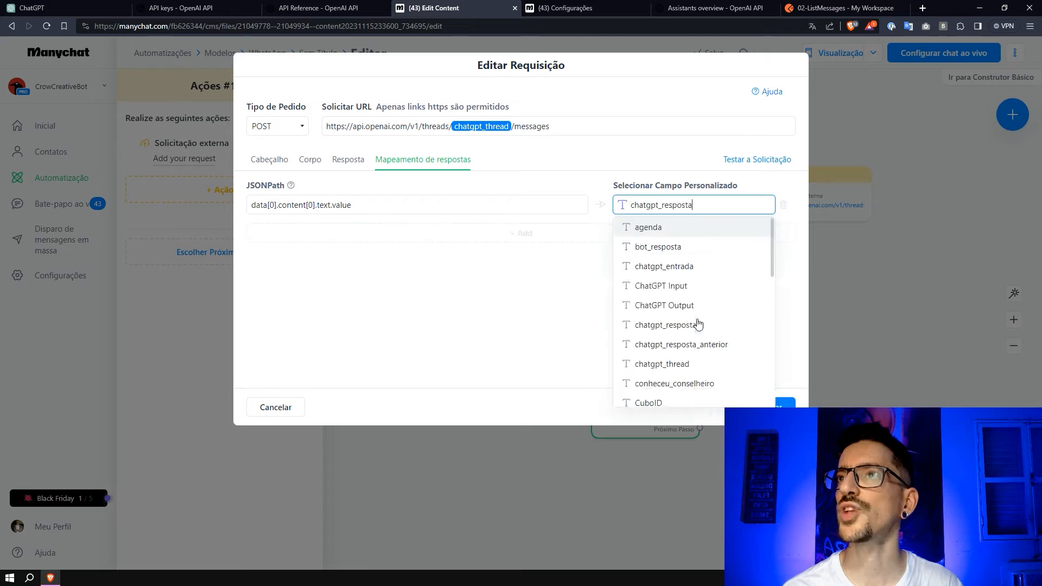
left_click(548, 287)
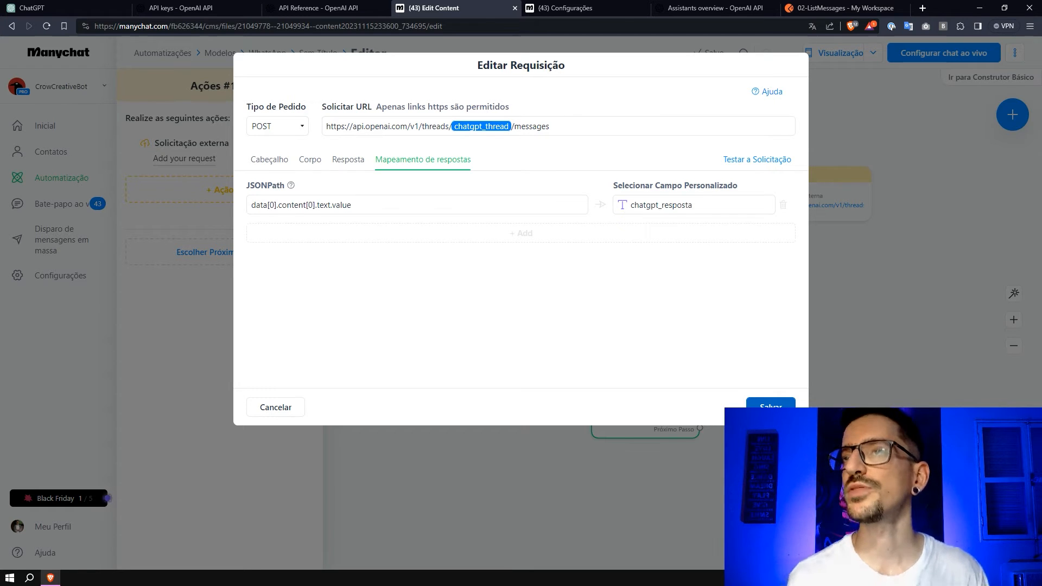
left_click(771, 410)
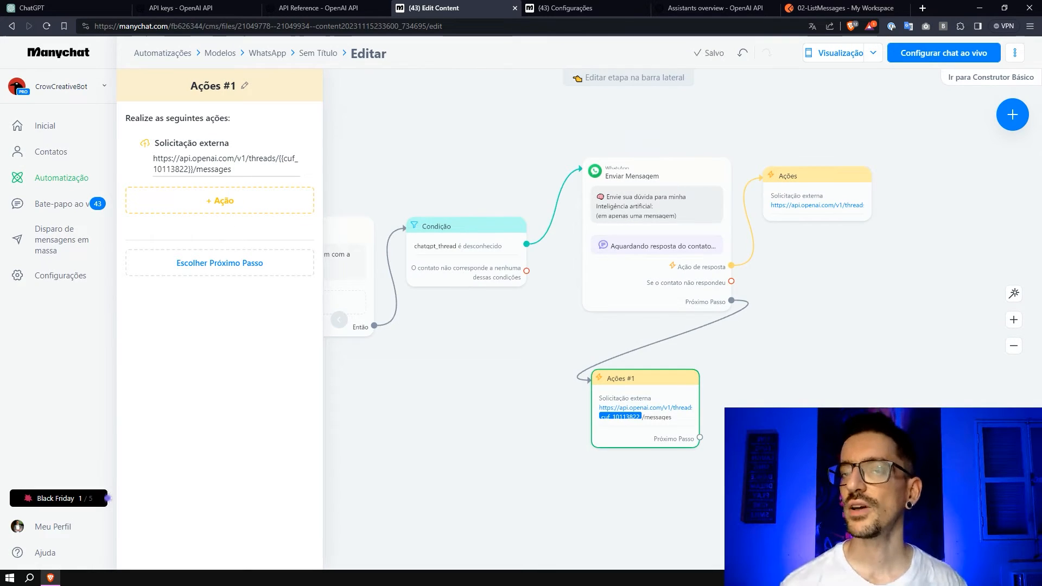
Connect a new condition block to the next step of Ações #1, requiring chatgpt_resposta to contain any value (contém qualquer valor)
left_click_drag(712, 338, 590, 391)
left_click(625, 309)
left_click(225, 167)
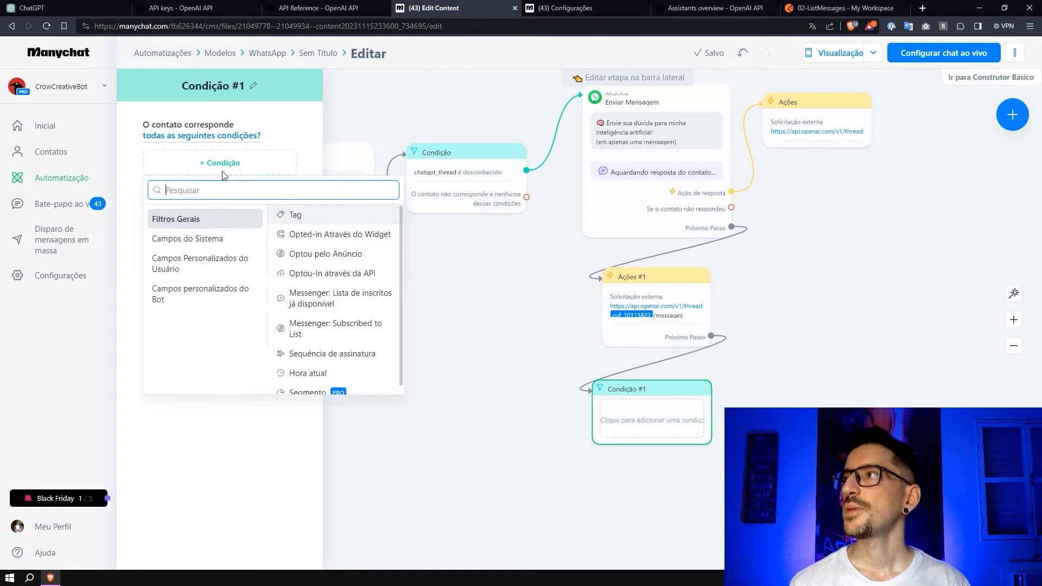
left_click(200, 265)
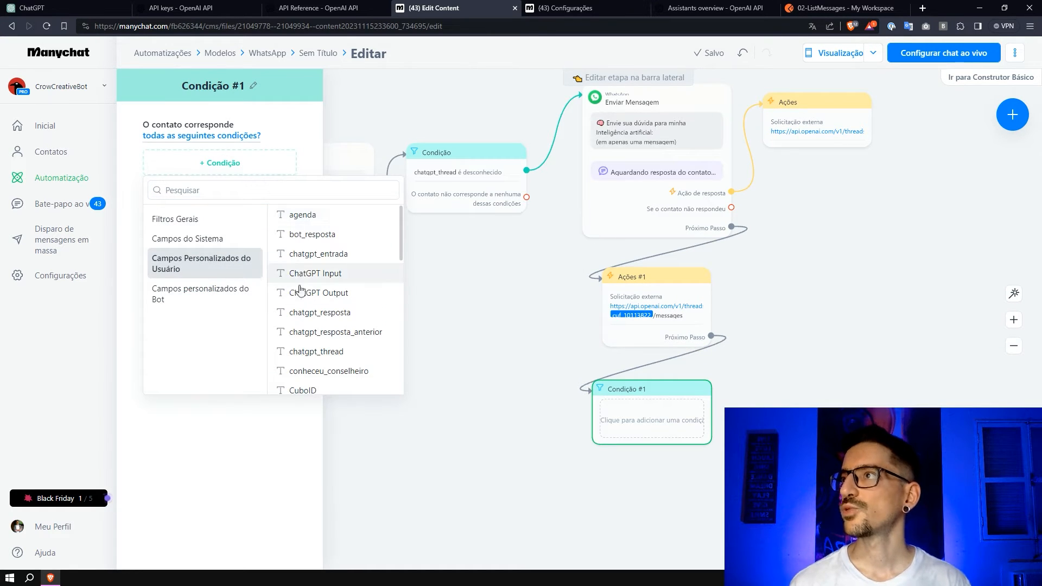
left_click(319, 312)
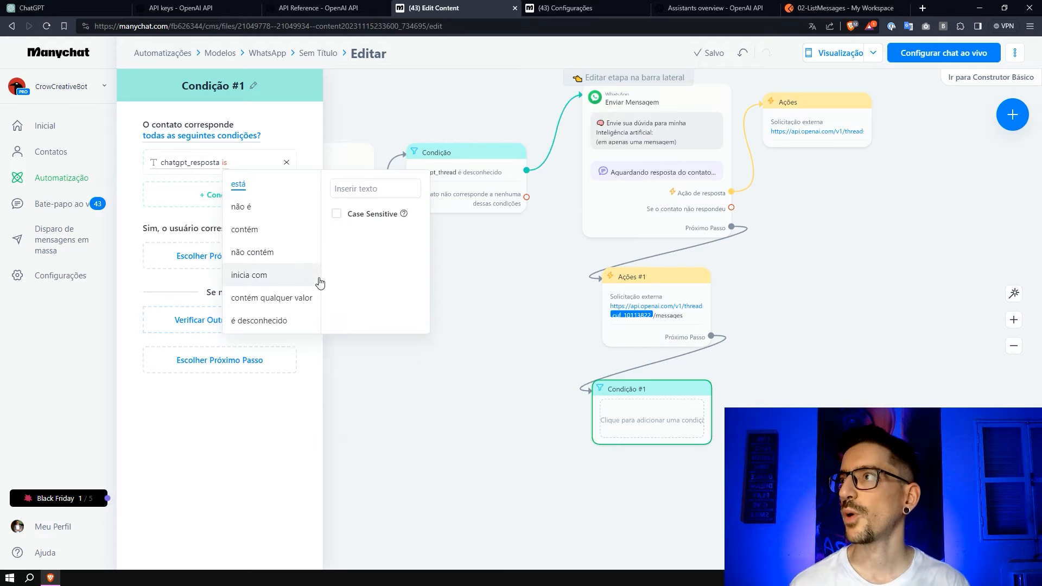
left_click(293, 302)
Add a second rule to Condição #1 requiring that chatgpt_resposta is not (não é) the custom field chatgpt_entrada
left_click(229, 195)
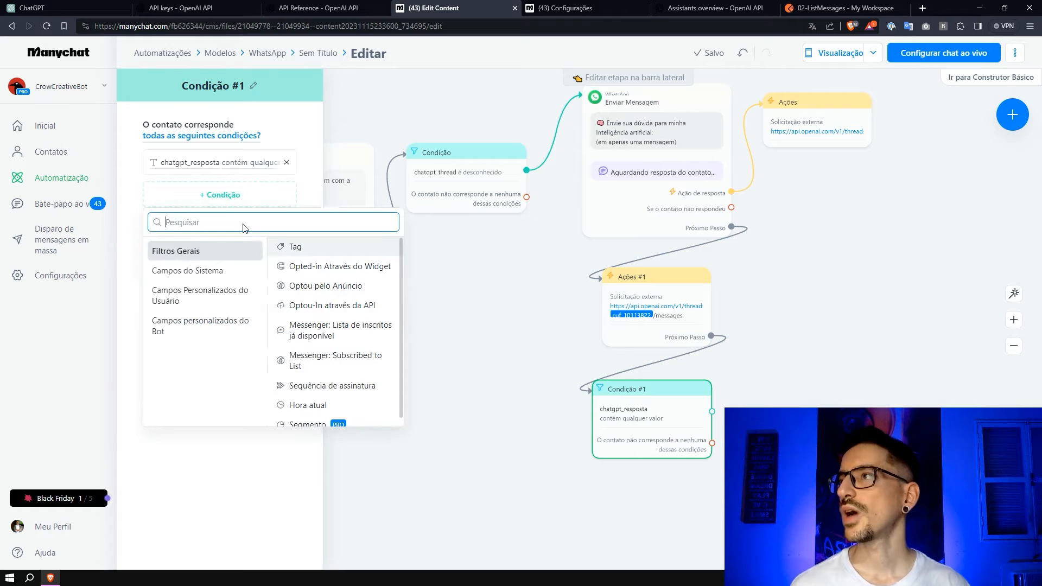
left_click(205, 295)
left_click(307, 344)
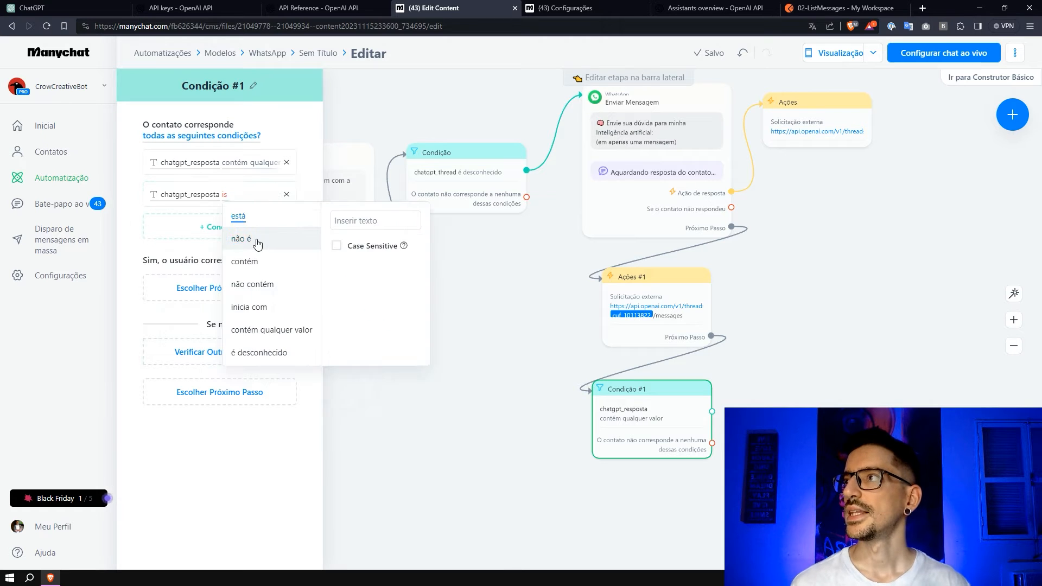
left_click(253, 241)
left_click(354, 221)
left_click(412, 237)
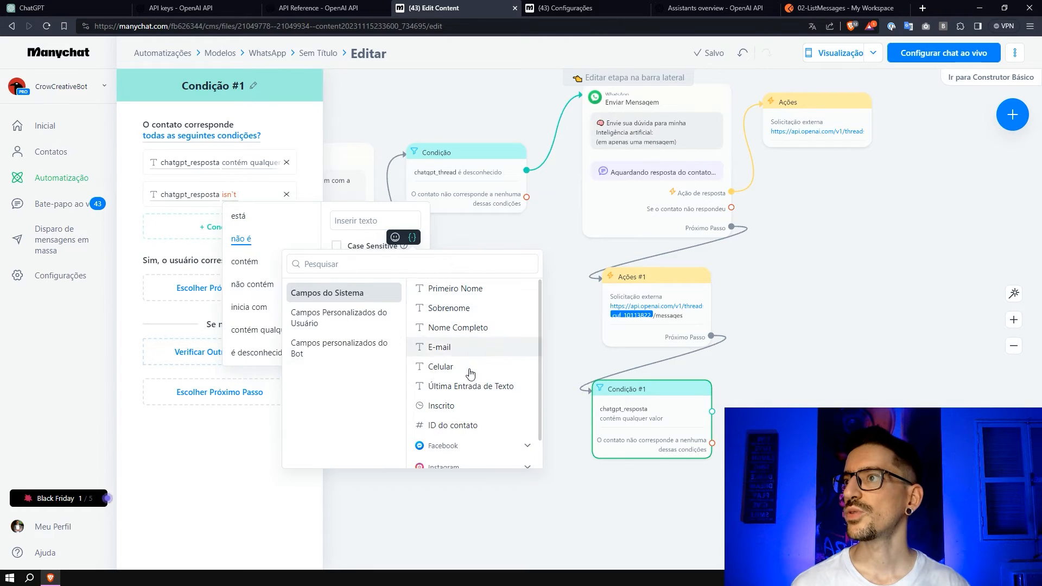
left_click(345, 326)
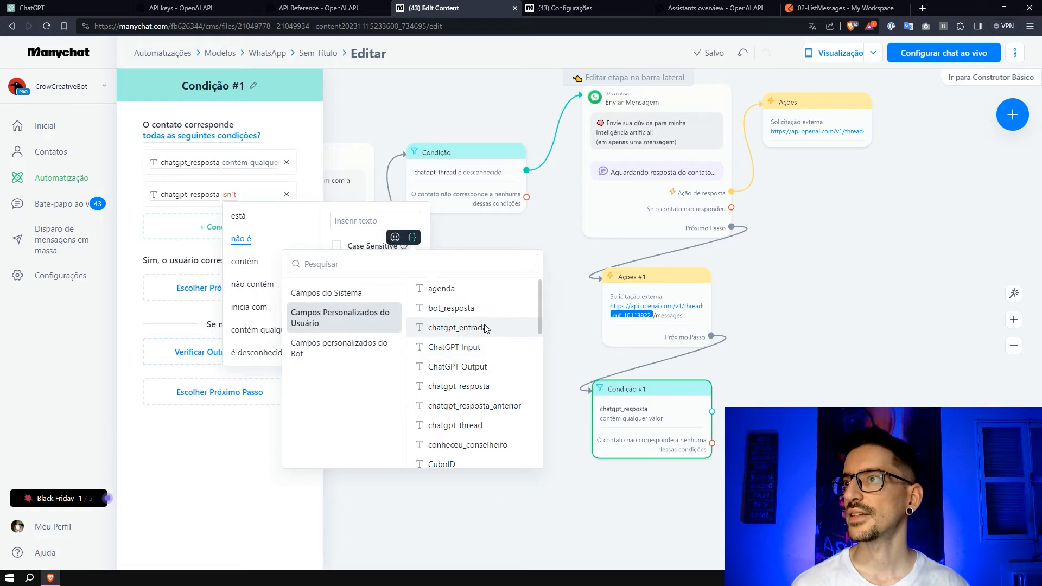
left_click(486, 329)
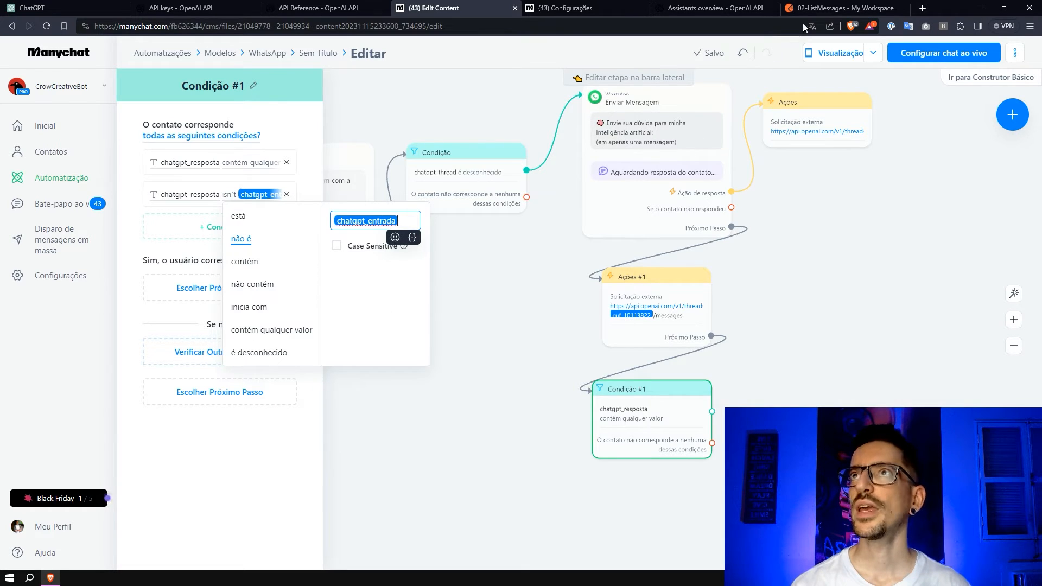
In Postman's 02-ListMessages response, examine the first message entry and the user message's text value further down
left_click(820, 9)
left_click_drag(281, 274, 280, 459)
scroll(538, 411, "down", 3)
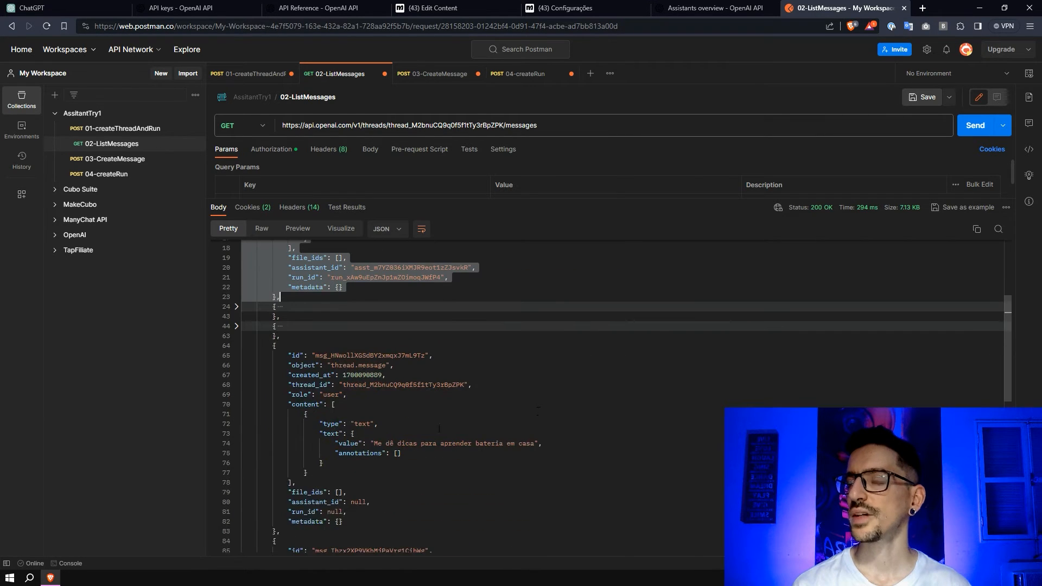
left_click_drag(374, 443, 523, 451)
left_click(523, 451)
left_click(375, 443)
left_click_drag(374, 443, 531, 444)
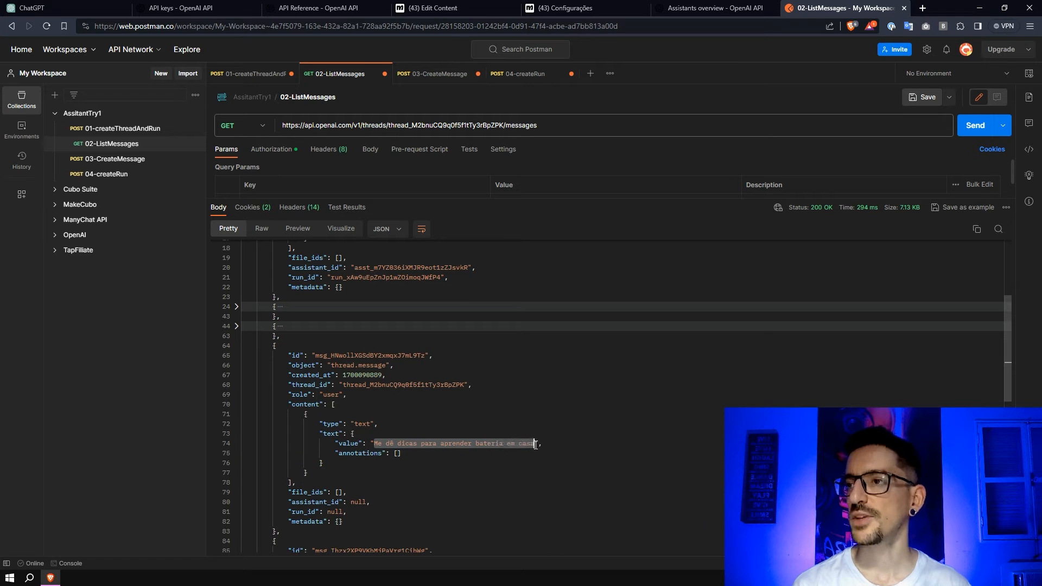
Back in Manychat, connect a WhatsApp message block to Condição #1's match output and replace its text block with an Entrada do Usuário block
left_click(434, 8)
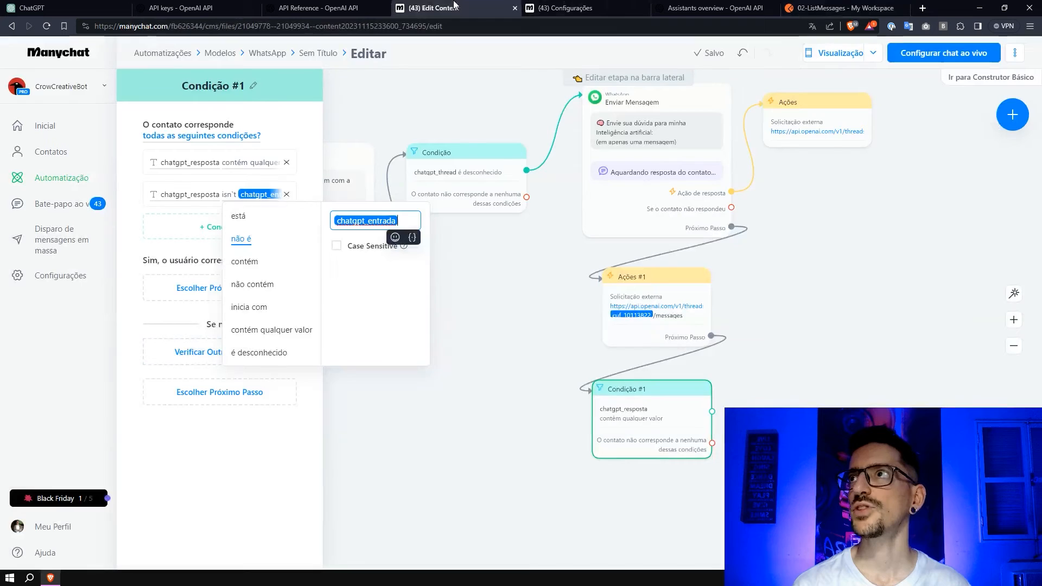
left_click(716, 422)
left_click_drag(712, 421, 801, 333)
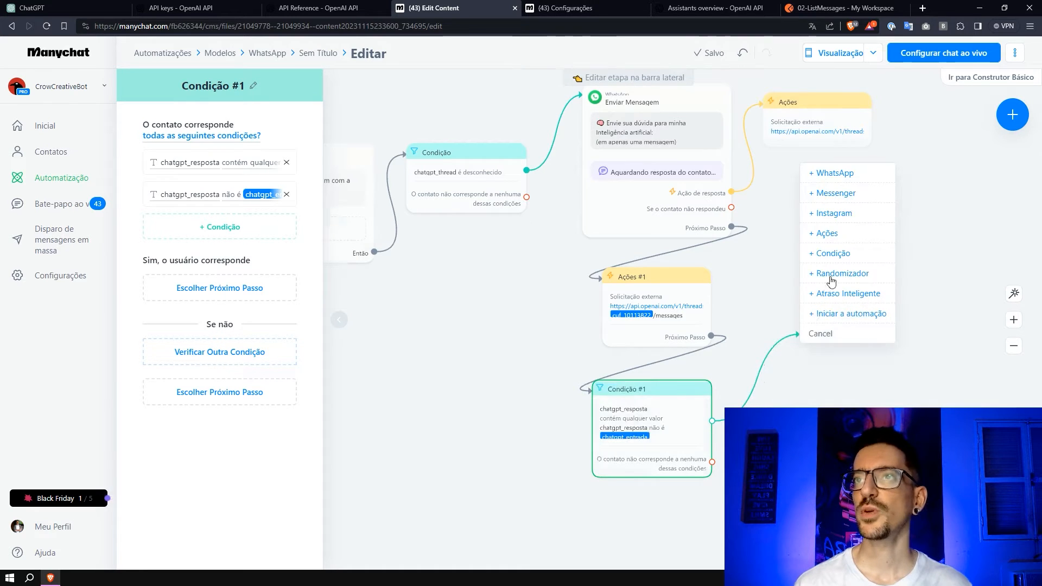
left_click(831, 173)
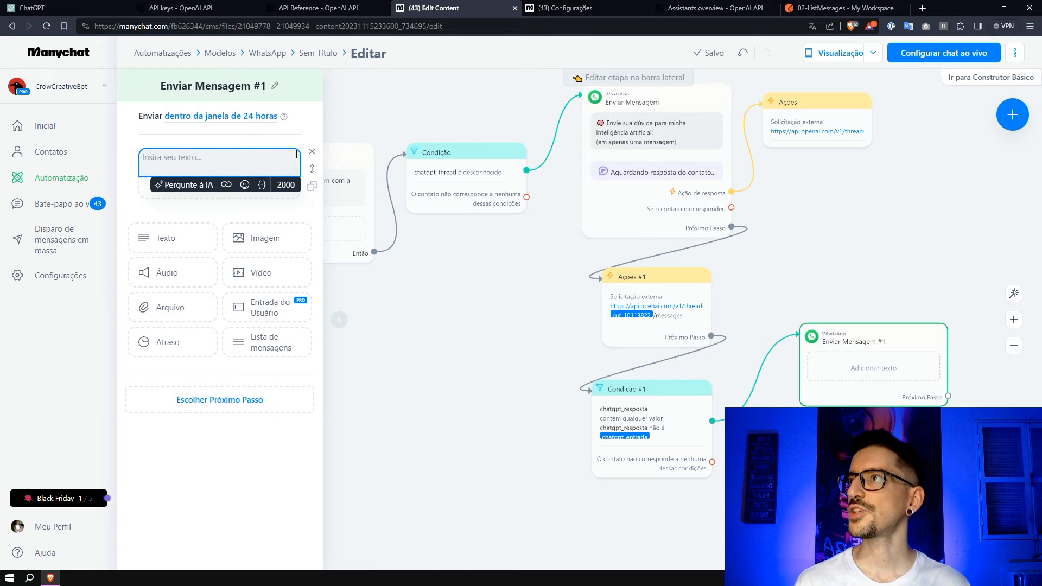
left_click(312, 152)
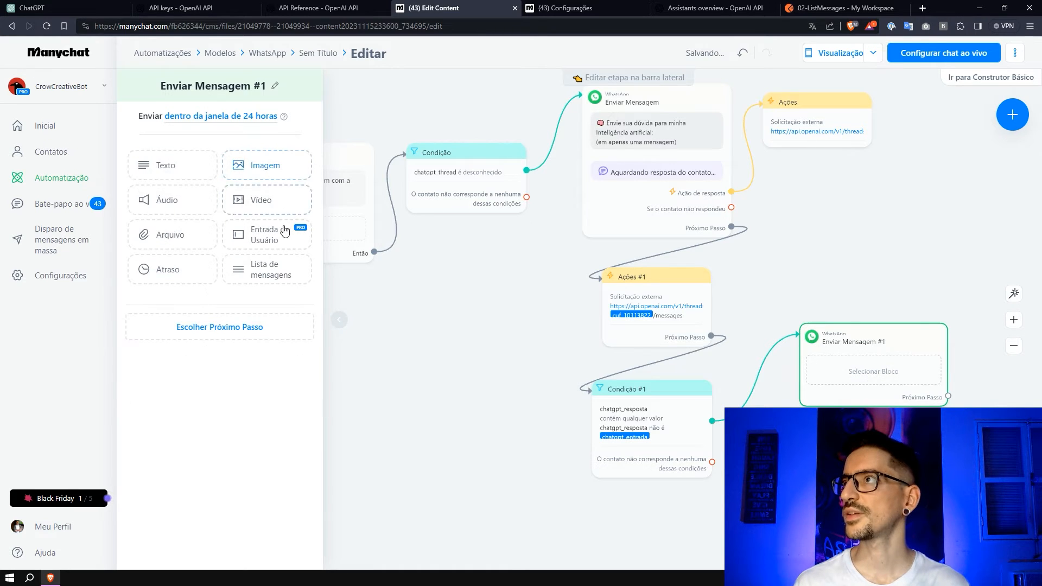
left_click(273, 240)
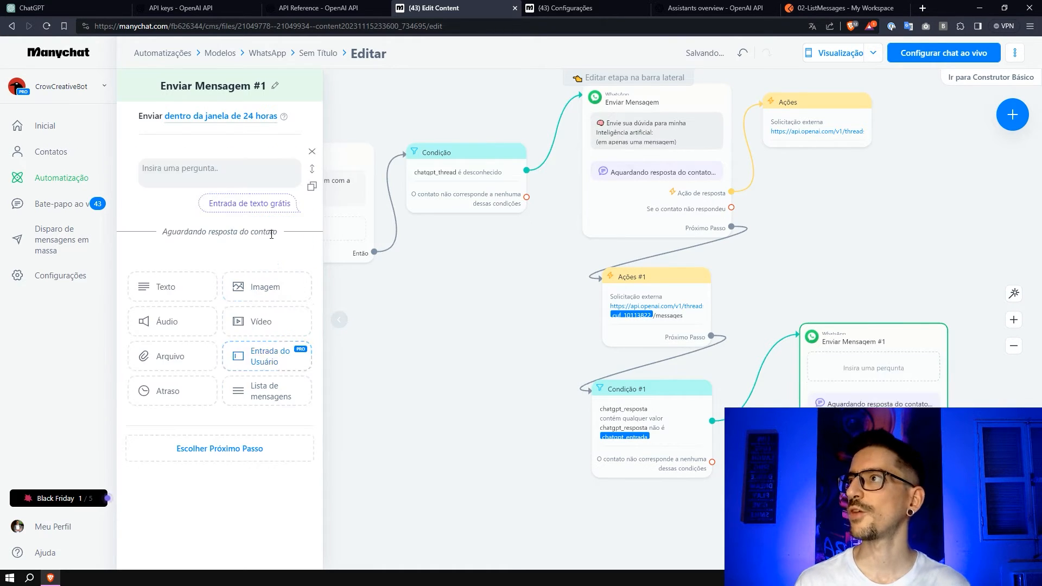
Use the custom field chatgpt_resposta as the question text and save the contact's reply to chatgpt_entrada
left_click(232, 170)
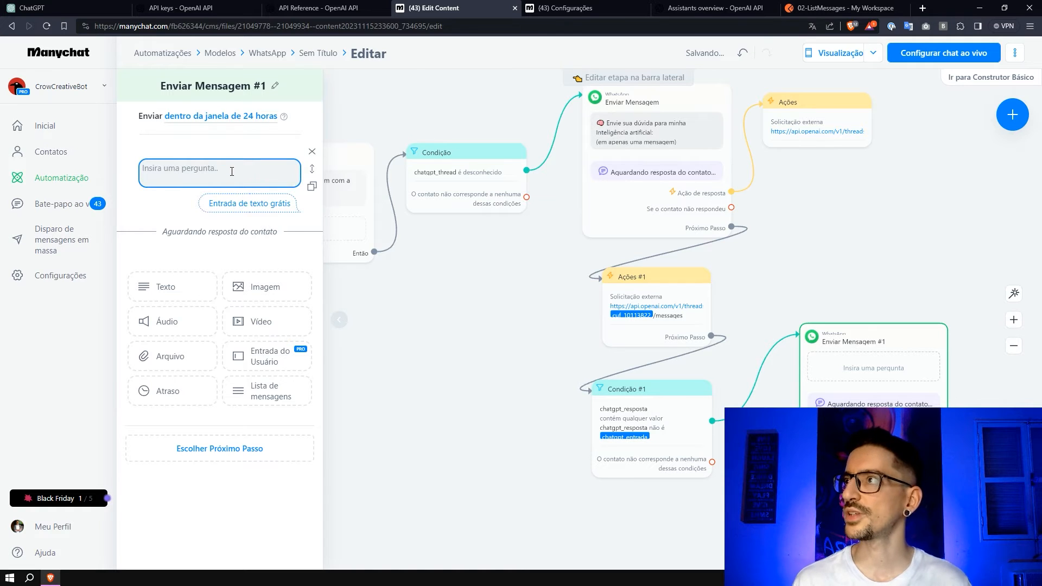
left_click(266, 196)
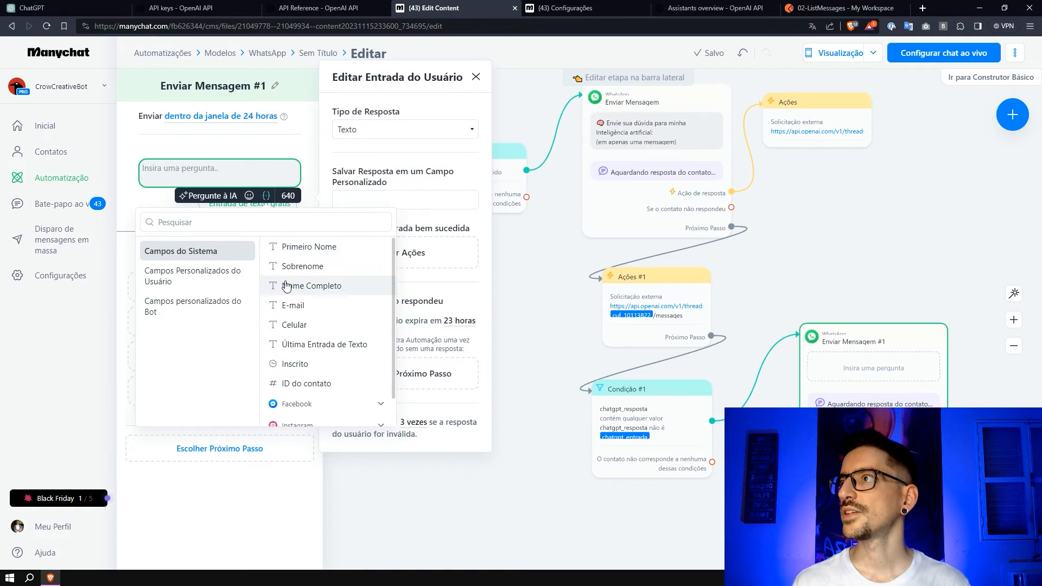
left_click(192, 275)
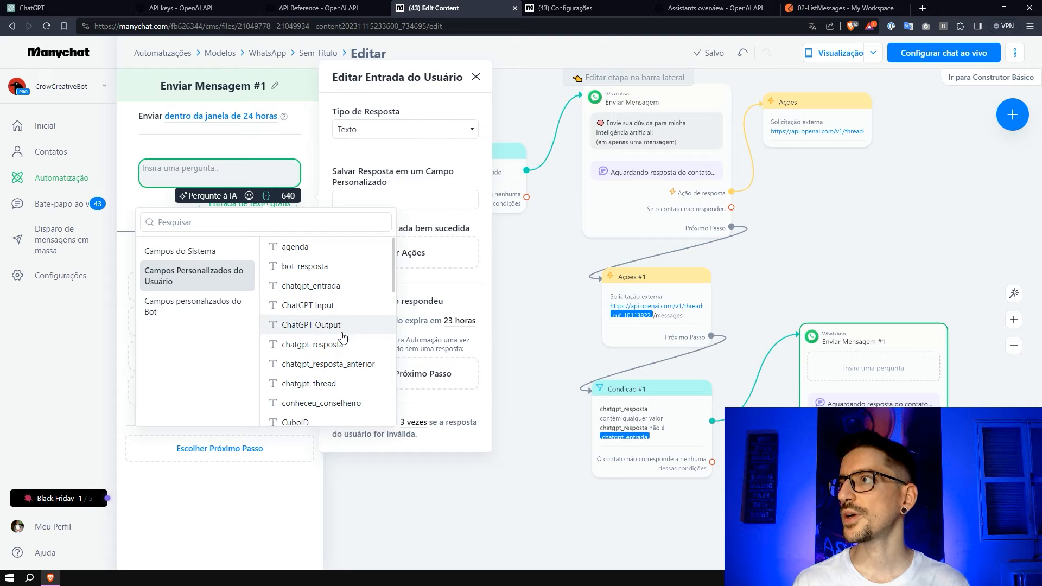
left_click(325, 344)
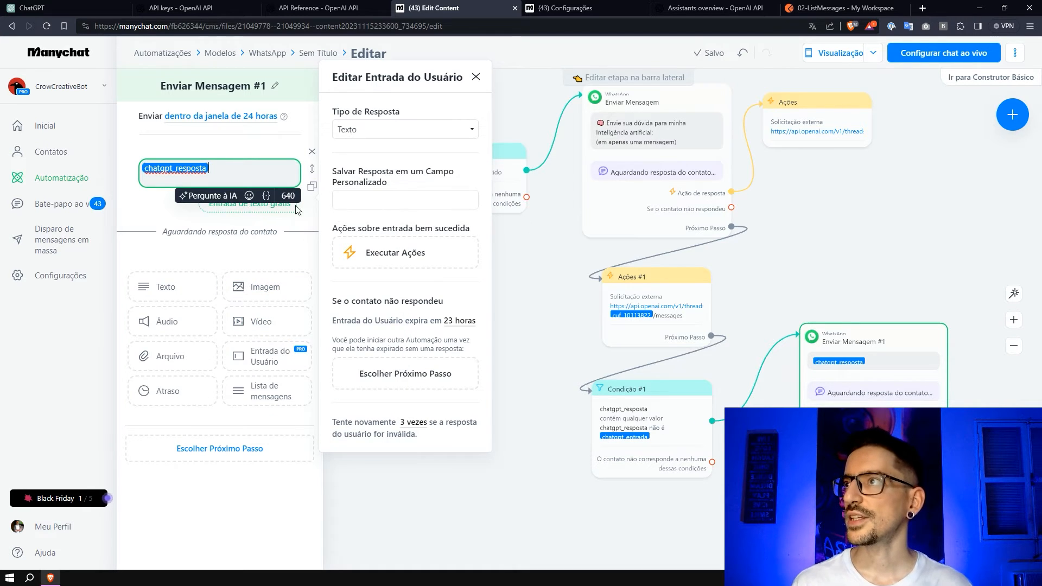
left_click(405, 199)
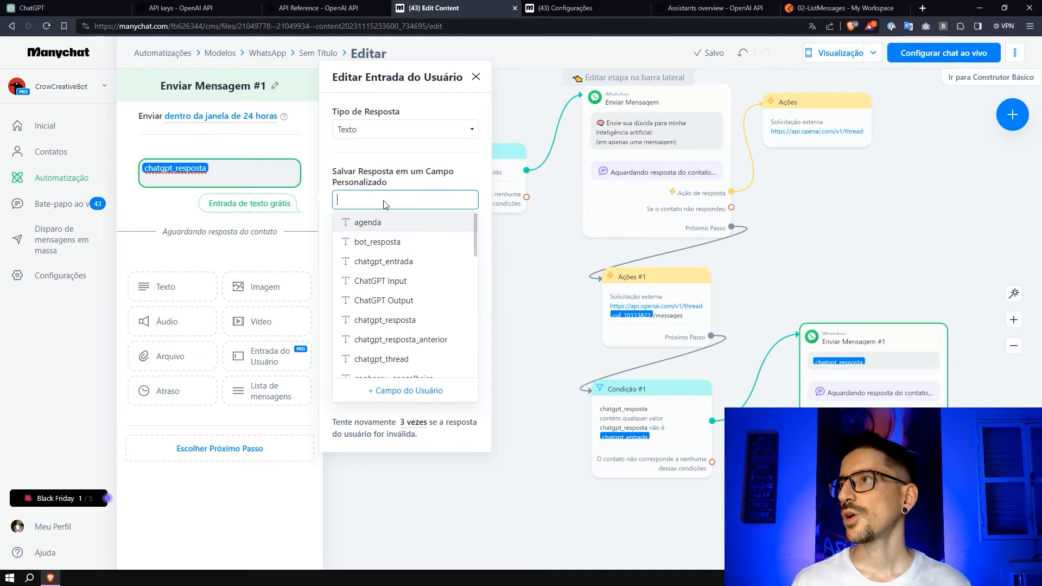
left_click(415, 268)
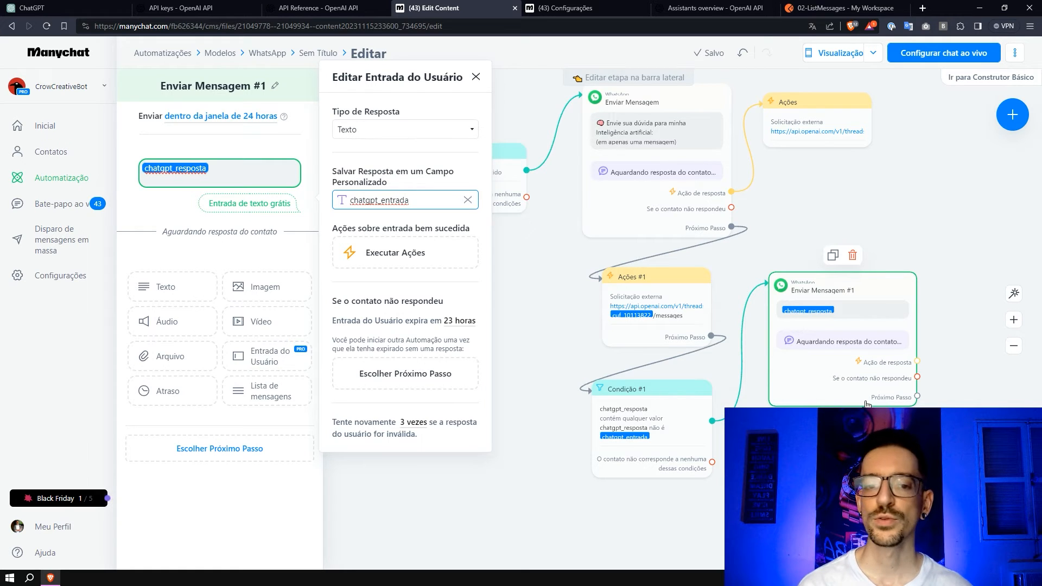
Attach a new actions block to the successful reply of Enviar Mensagem #1 and arrange the blocks beside Ações #1
left_click(411, 259)
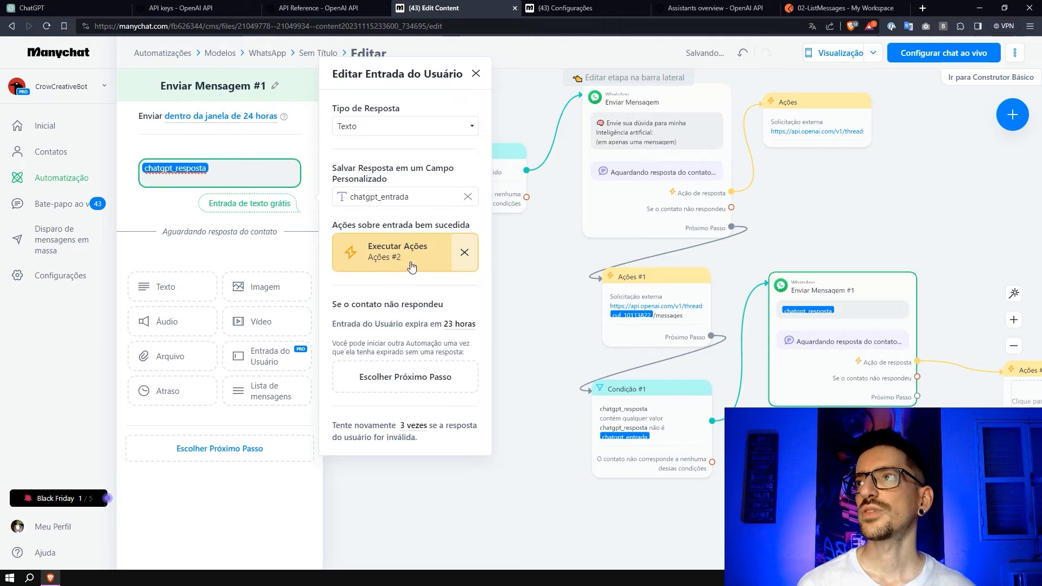
left_click_drag(1032, 445, 814, 397)
left_click_drag(857, 328, 826, 235)
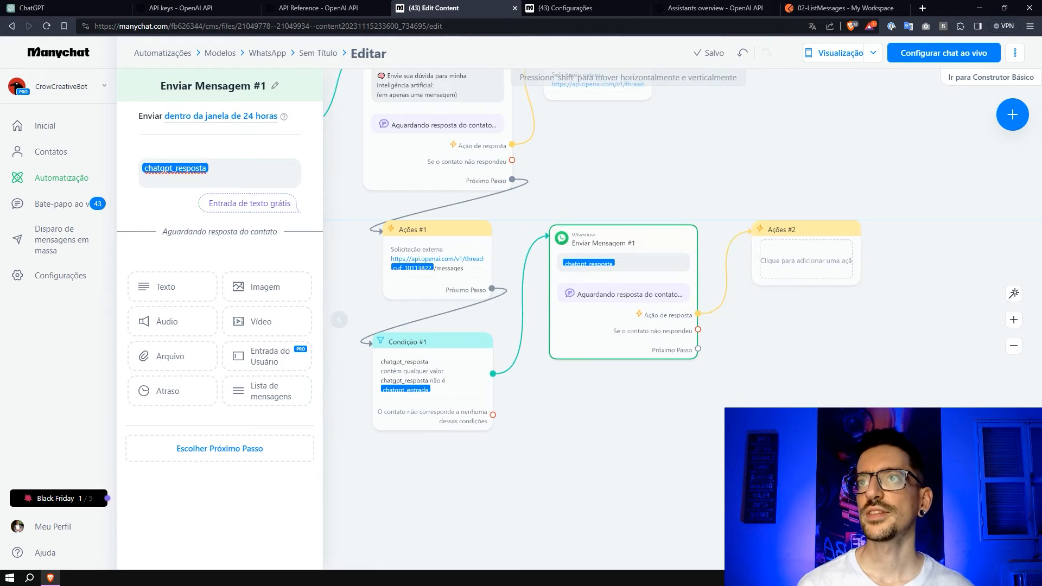
left_click(805, 269)
left_click(215, 135)
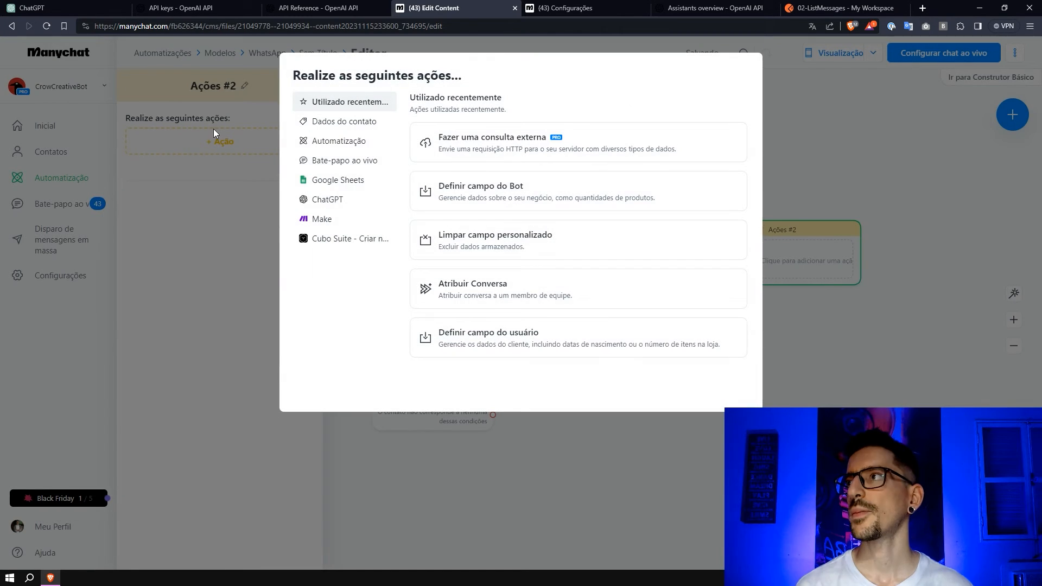
left_click(529, 149)
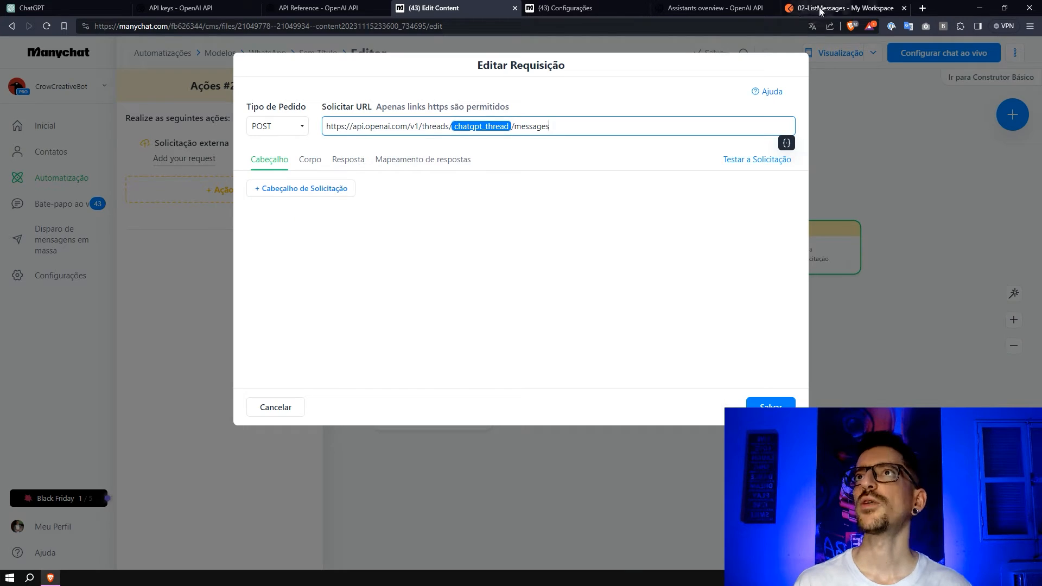
left_click(838, 7)
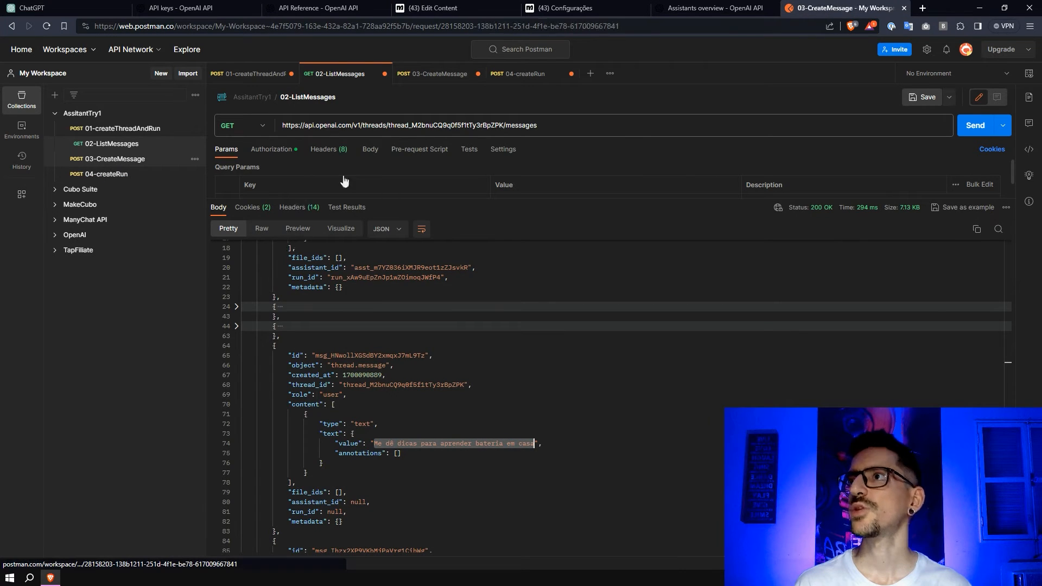
left_click(464, 5)
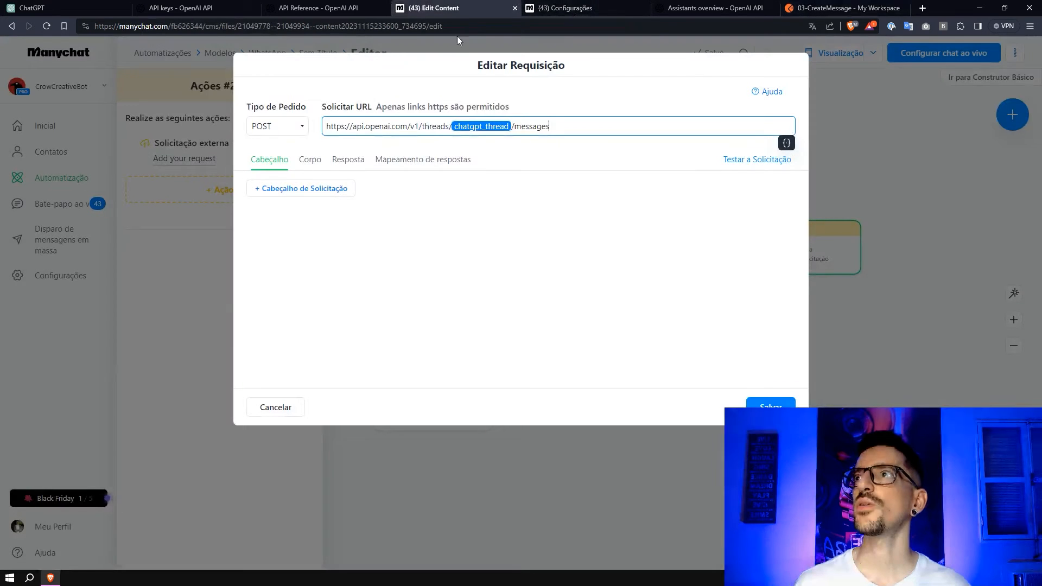
left_click(454, 127)
left_click(543, 126)
Add the OpenAI-Beta, Authorization and Content-Type headers, set the body to role user with content chatgpt_entrada, and save the request
left_click(289, 164)
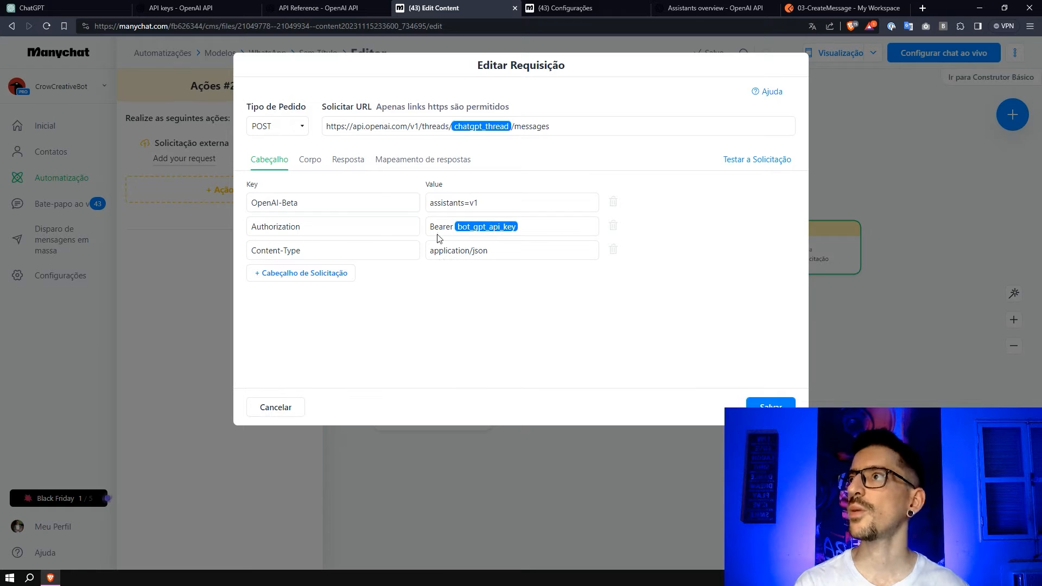
left_click(311, 161)
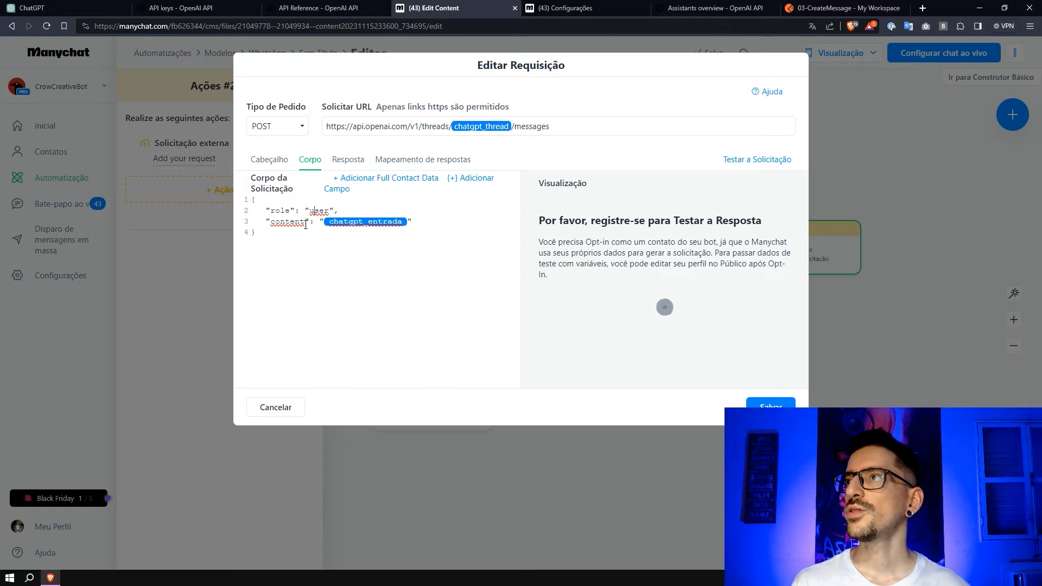
left_click_drag(325, 222, 406, 222)
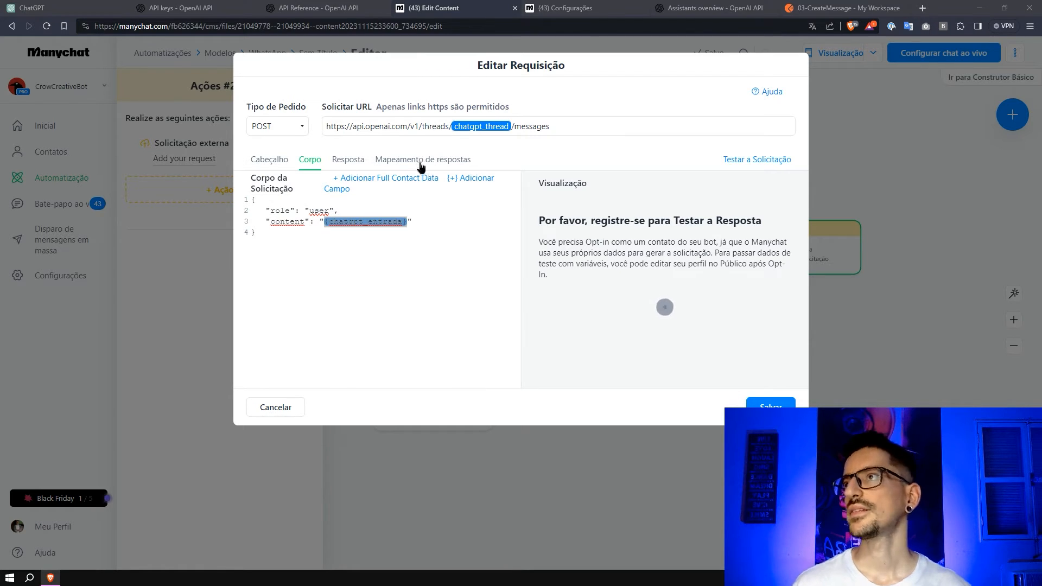
left_click(421, 164)
left_click(748, 402)
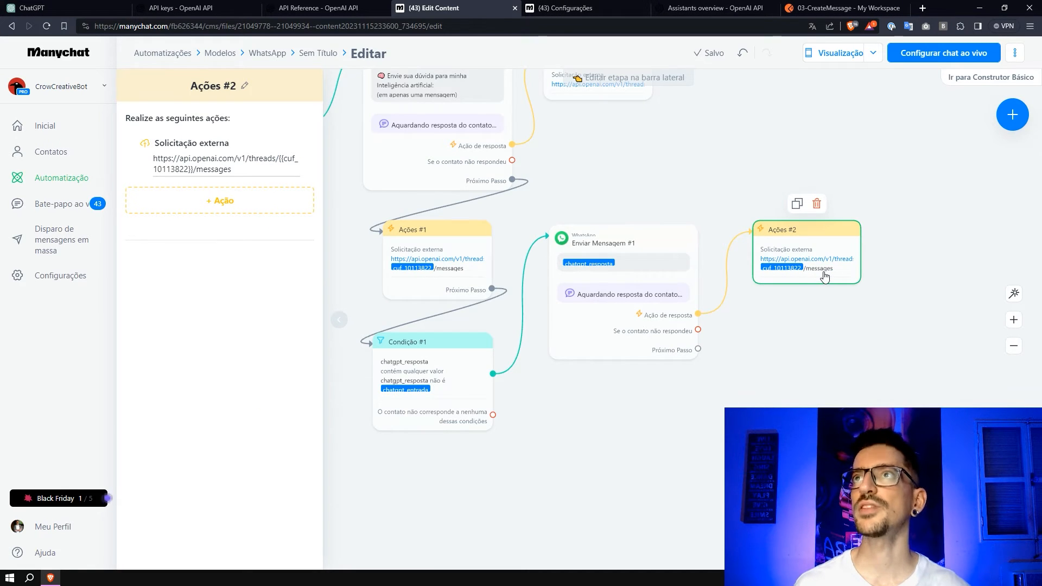
Check the 04-createRun request in Postman and add a second external request to Ações #2 in Manychat
left_click(843, 8)
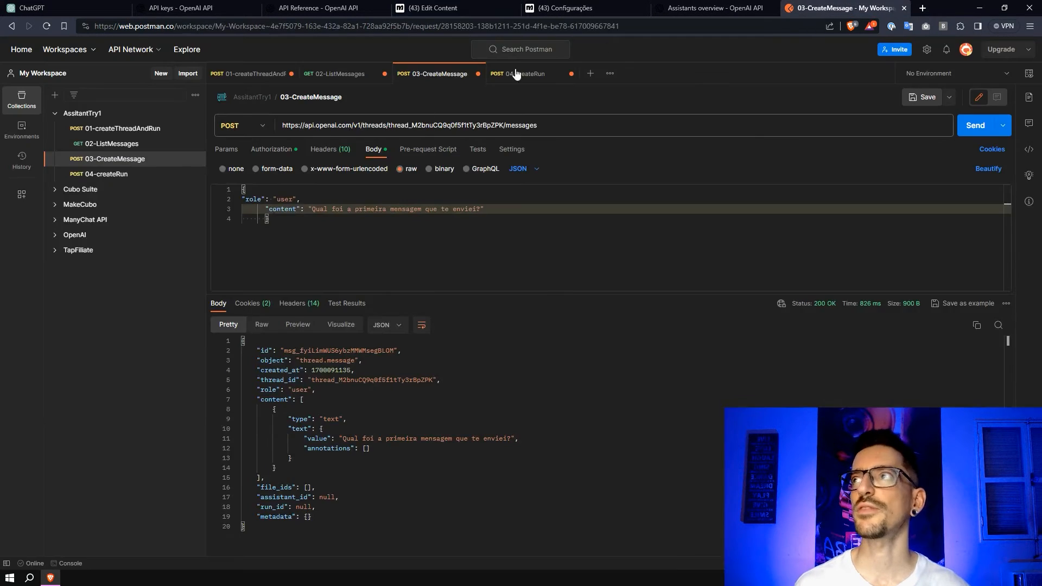
left_click(109, 177)
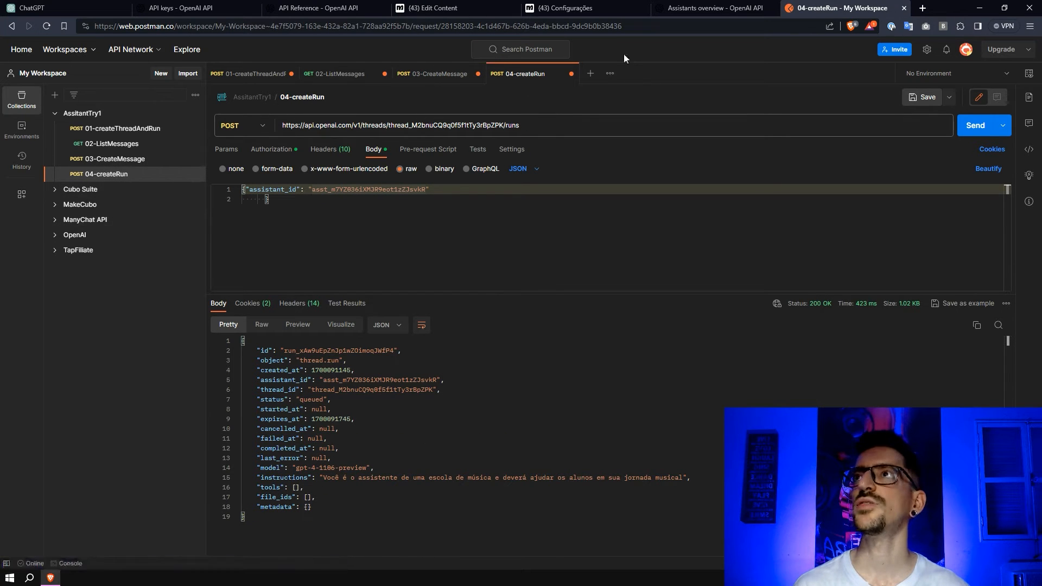
left_click(594, 12)
left_click(434, 8)
left_click(255, 206)
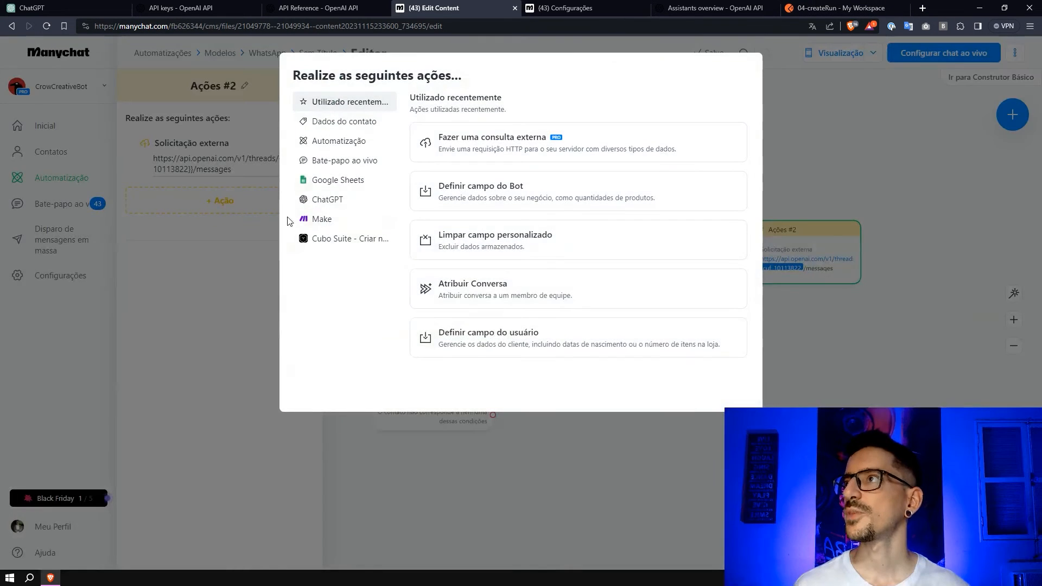
left_click(519, 155)
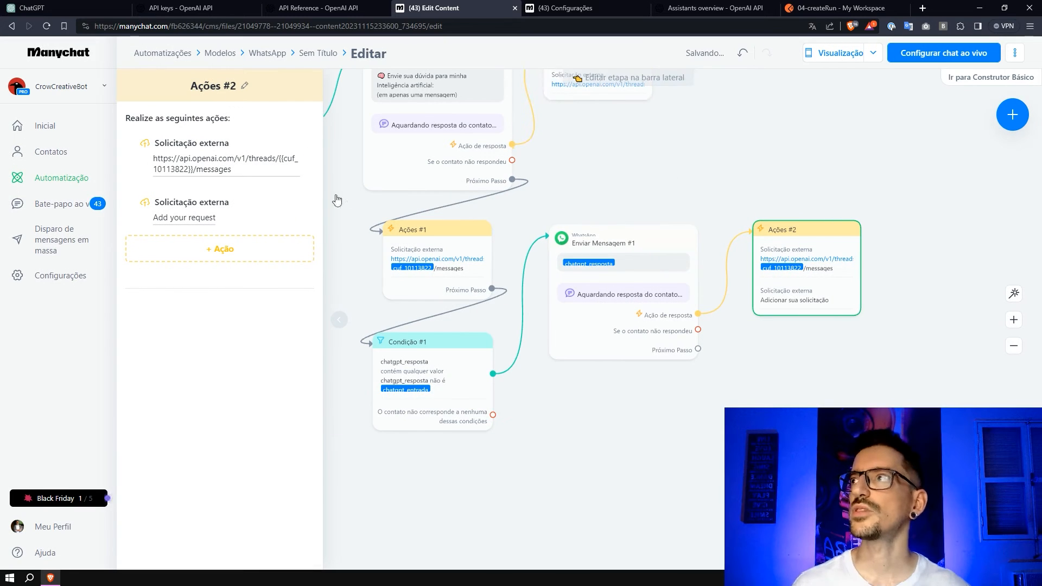
Configure the new request as POST to the chatgpt_thread /runs URL with the same three headers and a body mapping assistant_id to bot_gpt_assist_id
left_click(219, 224)
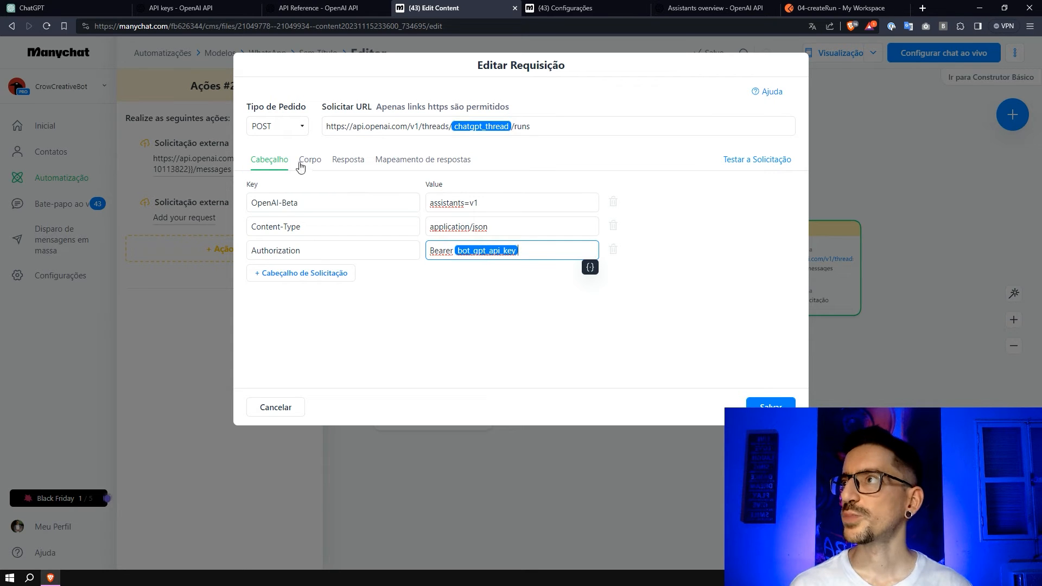
left_click(311, 160)
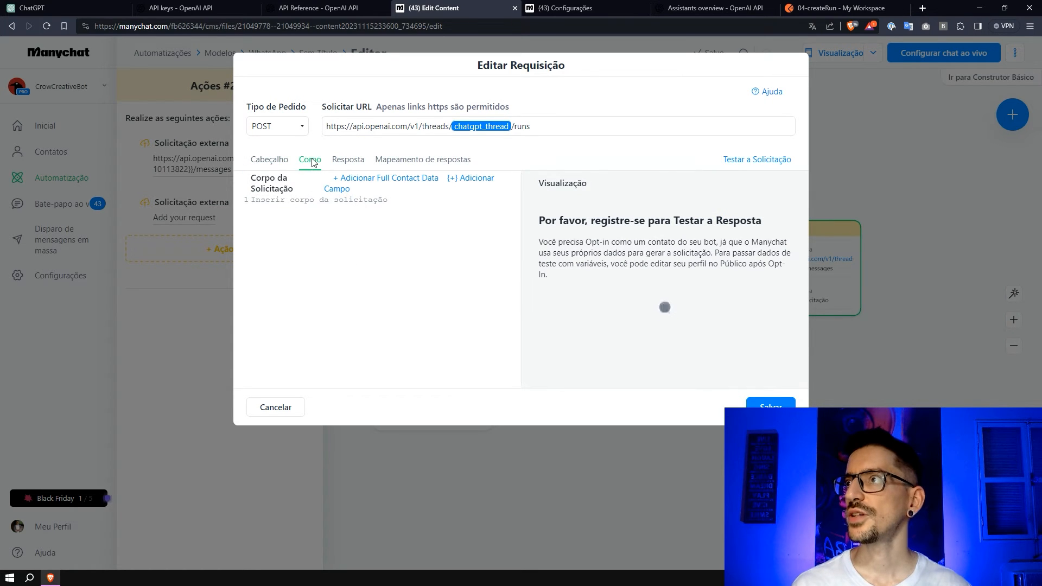
type("{\"assistant_id\":\"bot gpt assist id\"}")
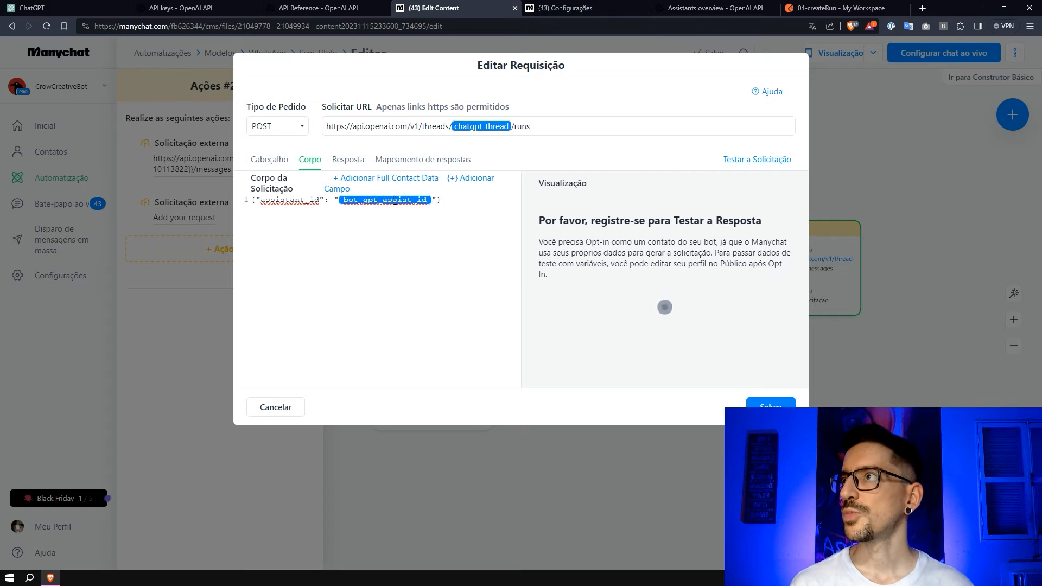
Review the response mapping, response and body settings of the /runs request, and save it in Ações #2
left_click(422, 159)
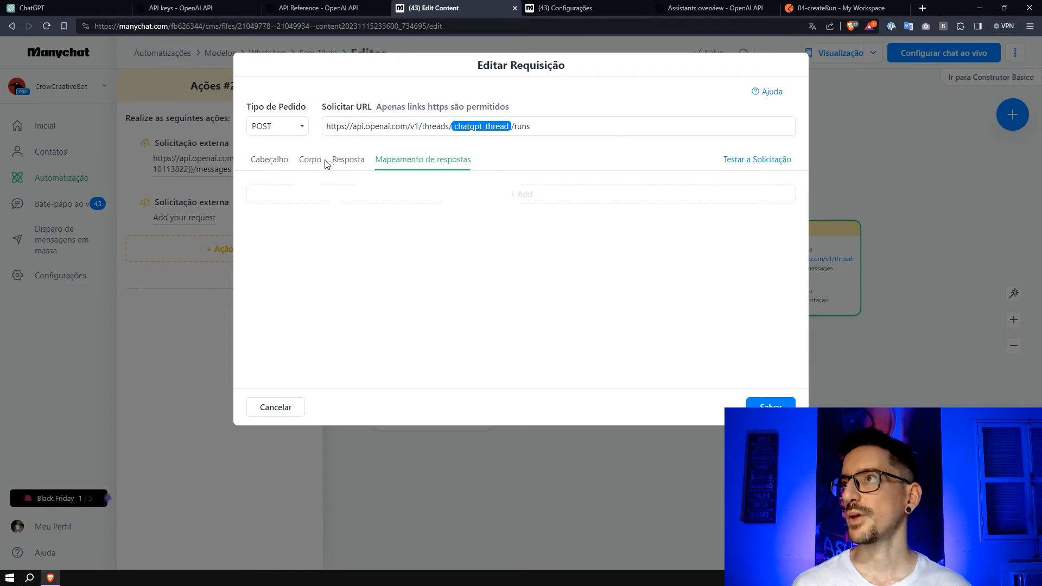
left_click(345, 160)
left_click(388, 159)
left_click(312, 162)
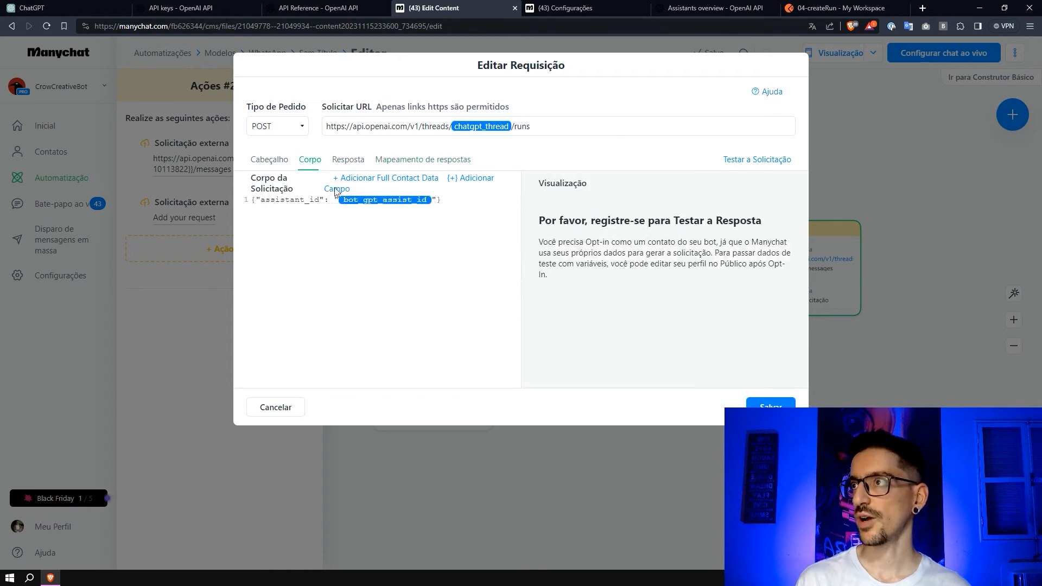
left_click(769, 405)
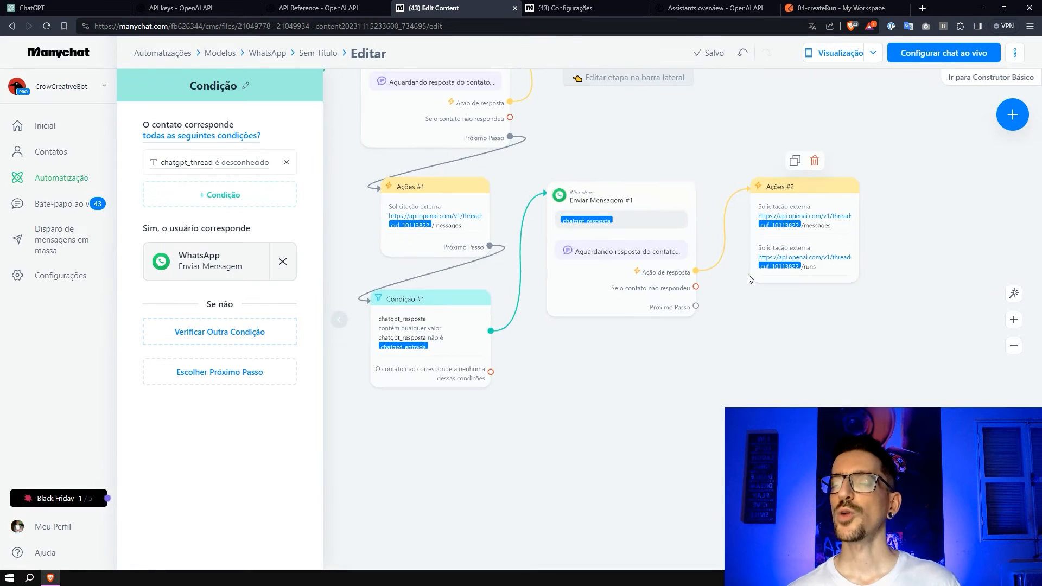
Add an Atraso Inteligente as the next step after Enviar Mensagem #1 and set its delay unit to Segundos
left_click_drag(753, 318, 785, 347)
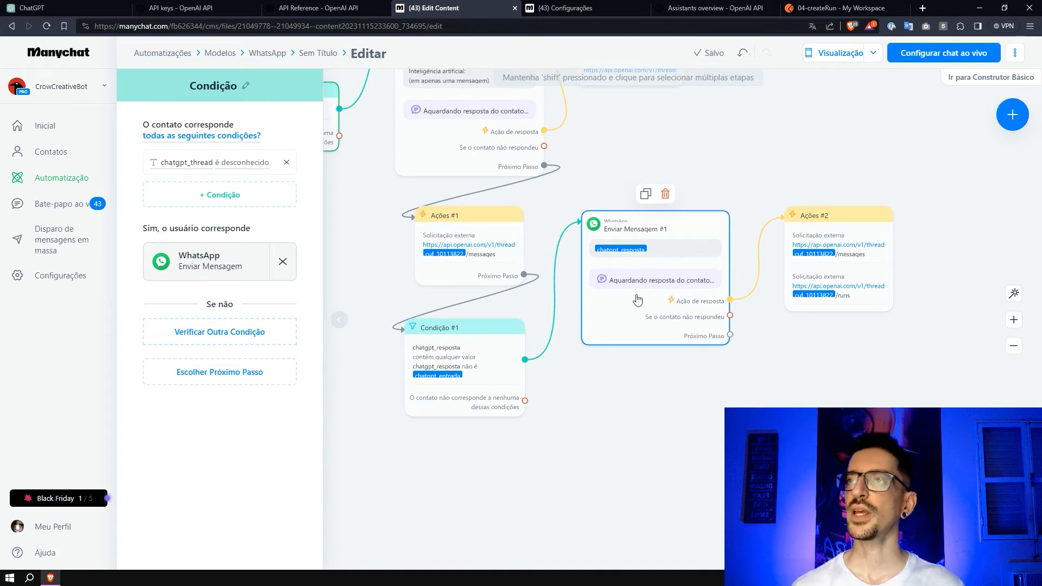
left_click_drag(699, 379, 655, 370)
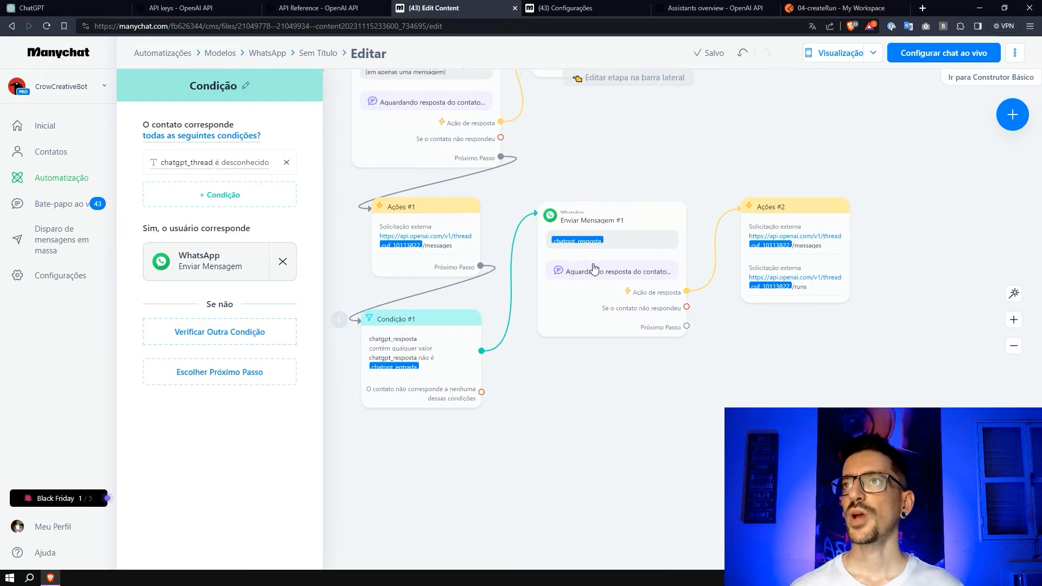
left_click_drag(556, 428, 583, 402)
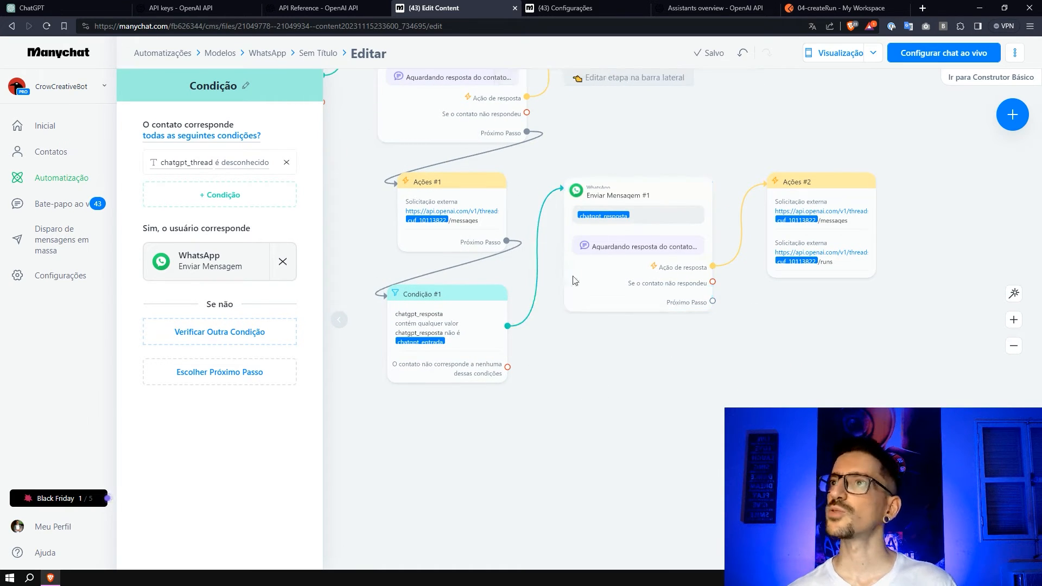
left_click_drag(713, 301, 581, 349)
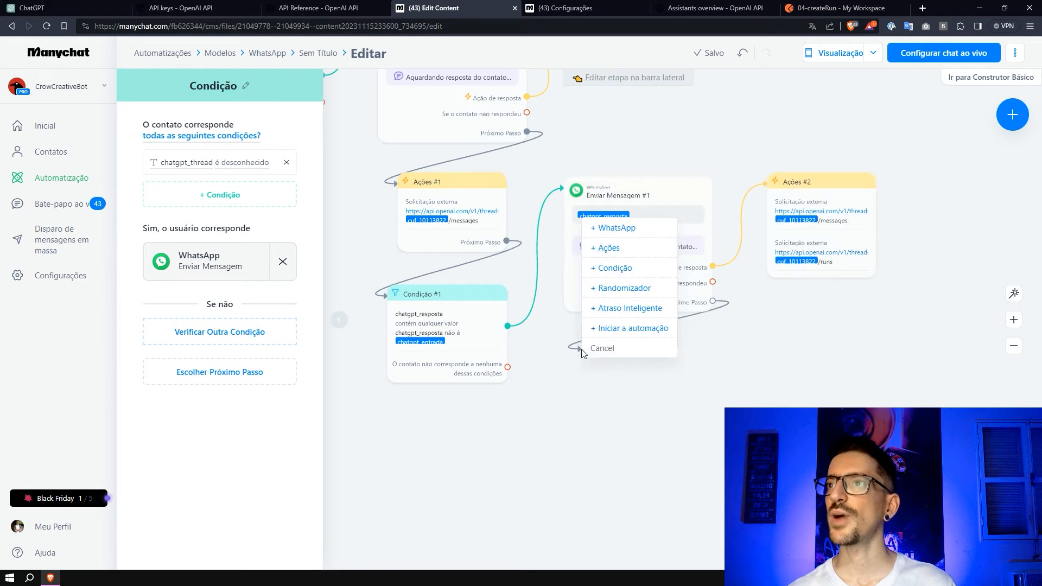
left_click(638, 308)
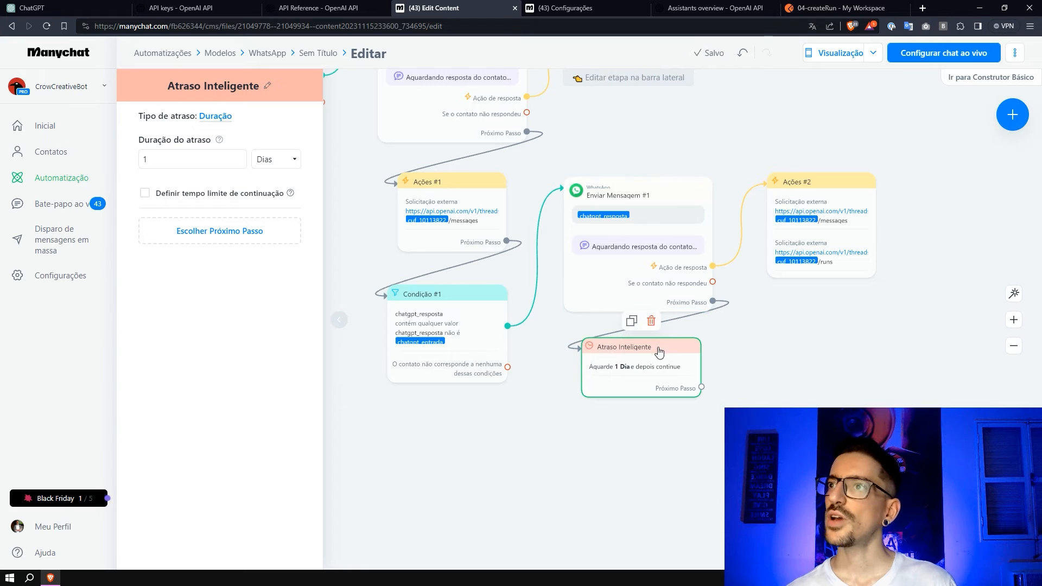
left_click(265, 162)
left_click(268, 172)
Try a delay duration of 10 and 5 seconds, and check the duration warning
left_click(176, 156)
type("0")
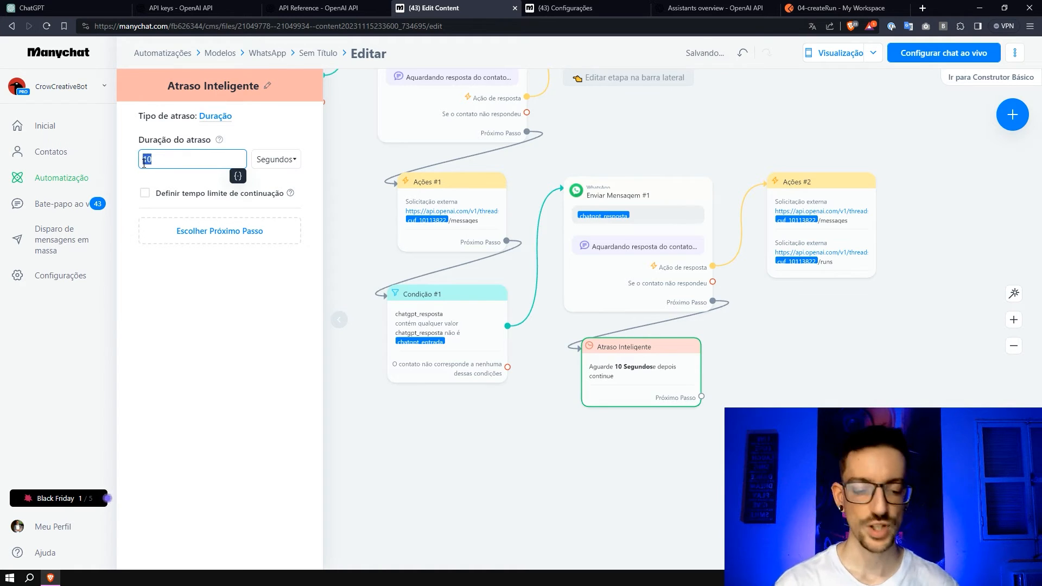
type("5")
left_click(199, 392)
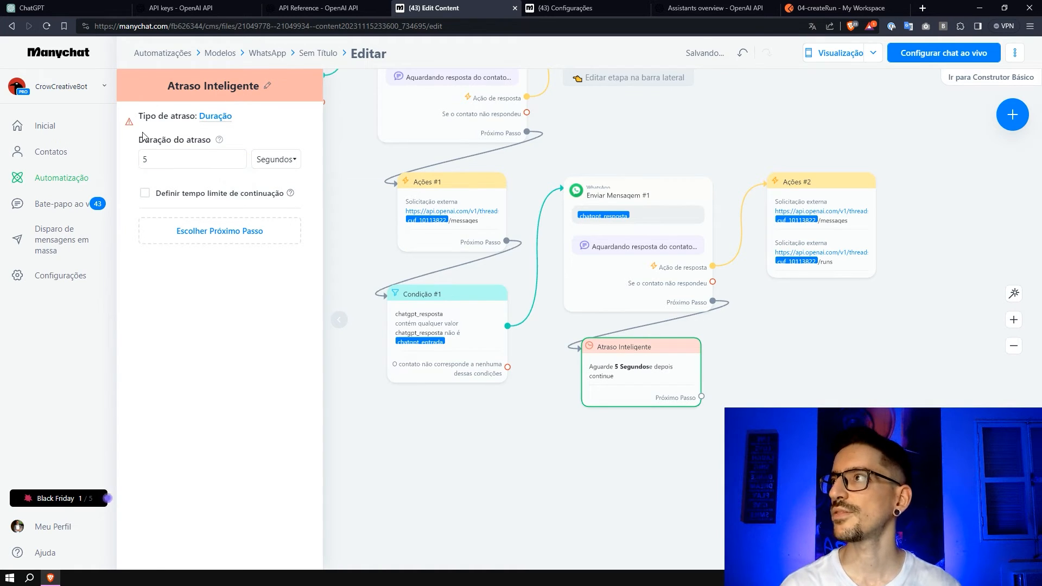
mouse_move(129, 122)
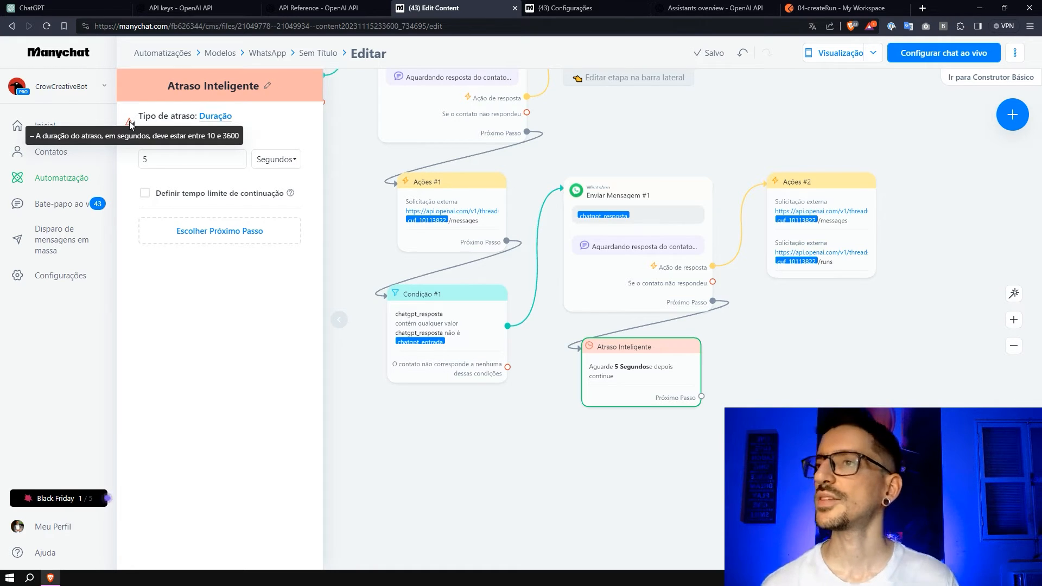
Set the delay duration to the bot custom field bot_segs, and check that field's value in the bot field settings
left_click(208, 161)
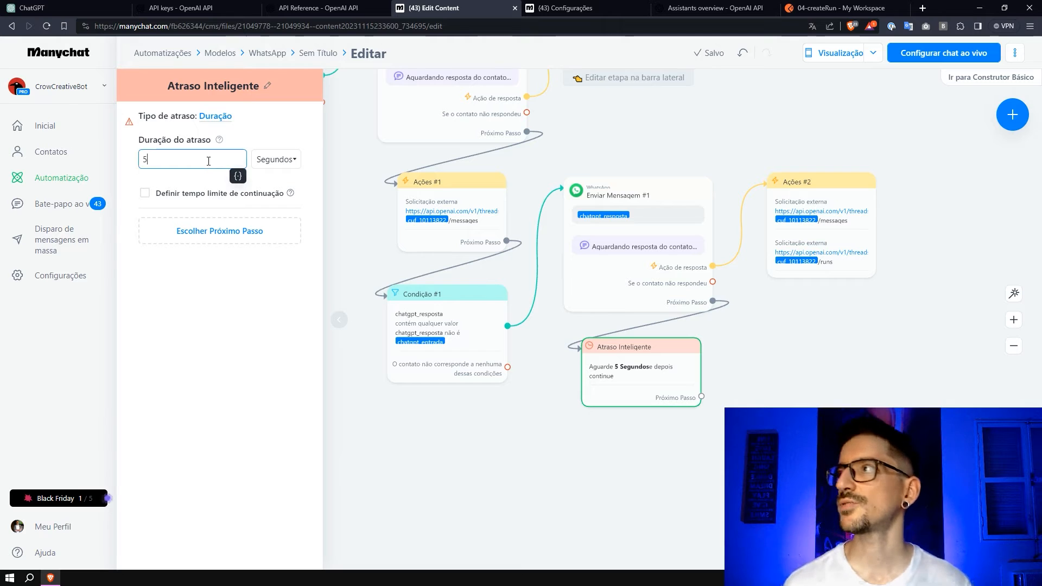
key("BackSpace")
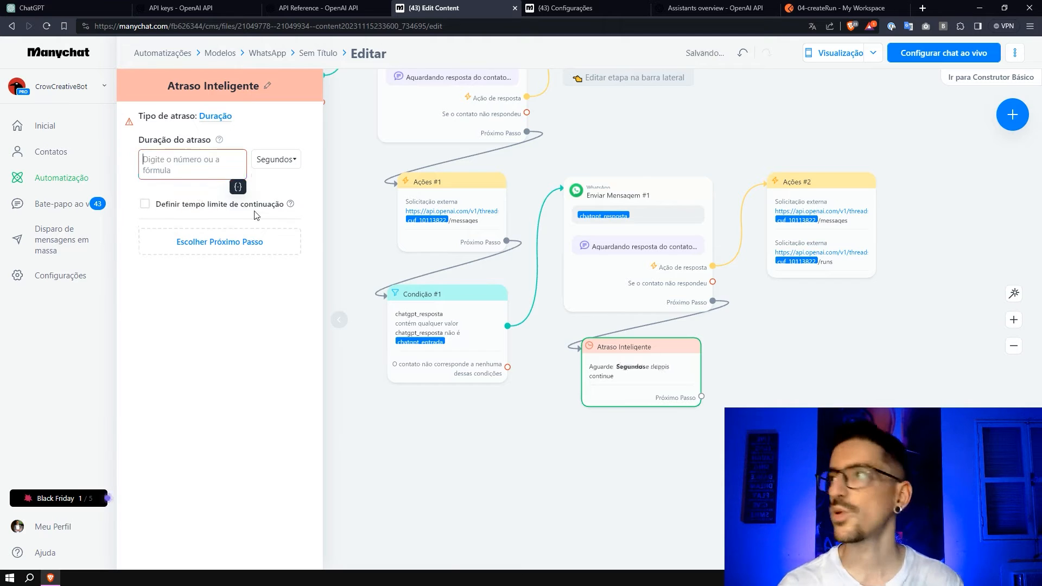
left_click(238, 188)
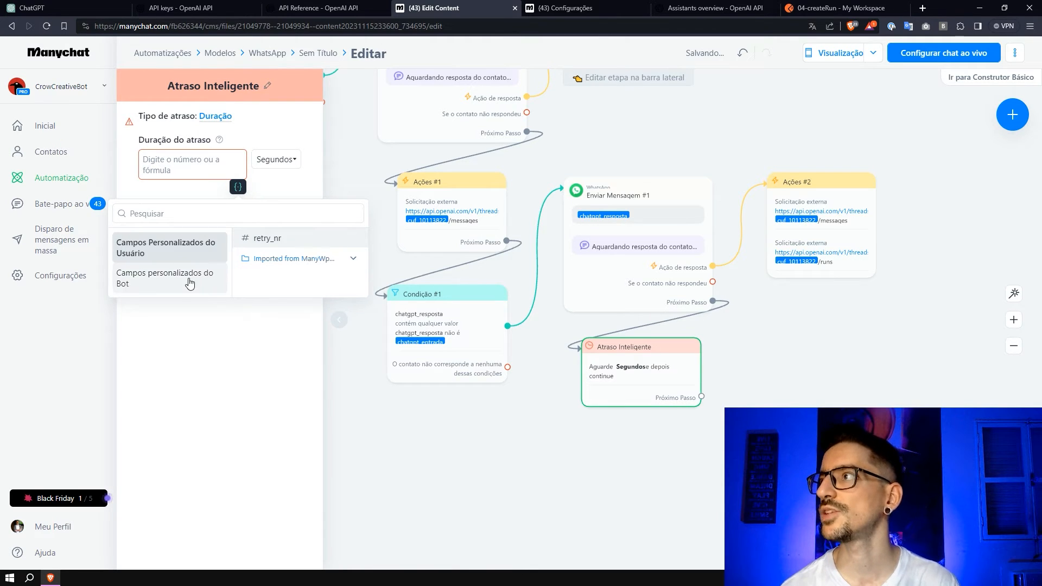
left_click(185, 283)
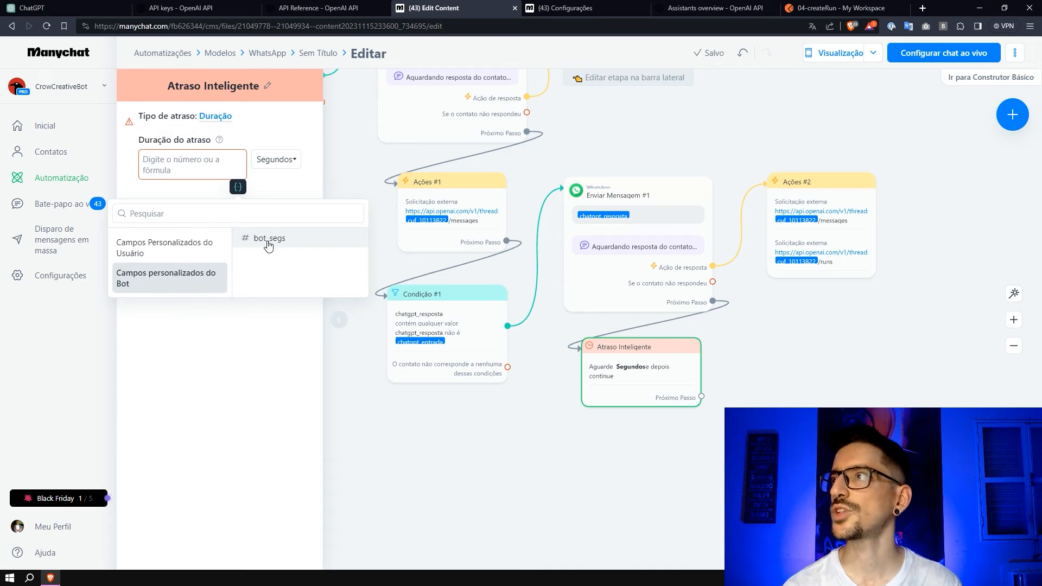
left_click(268, 240)
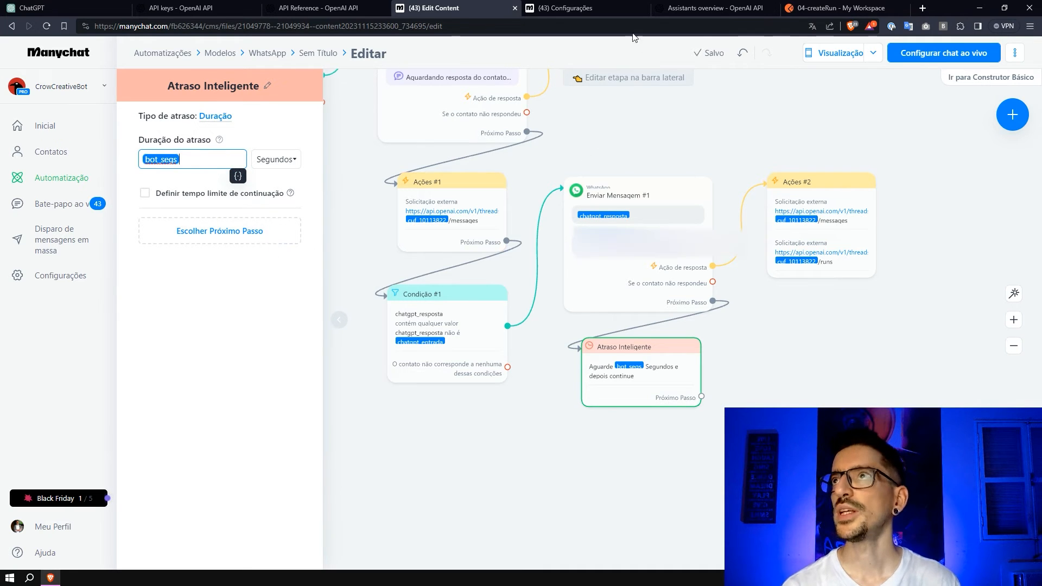
left_click(566, 7)
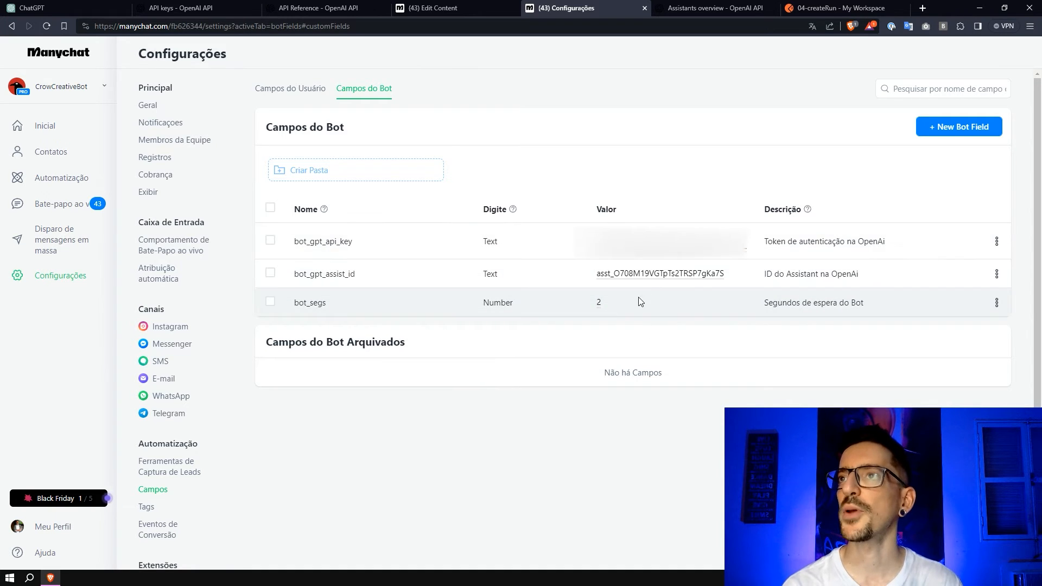
key("ctrl+shift+Tab")
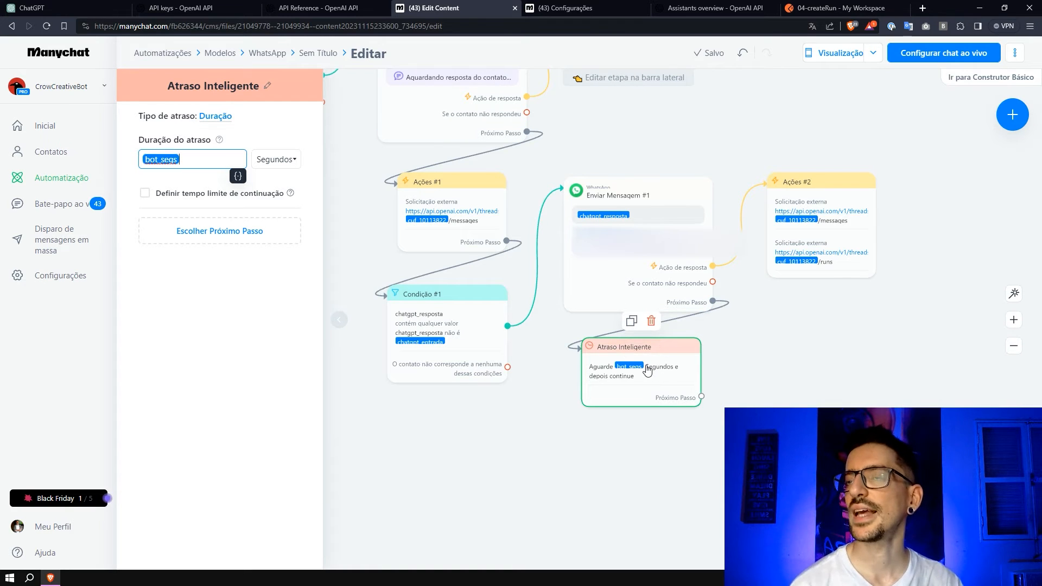
key("ctrl+Tab")
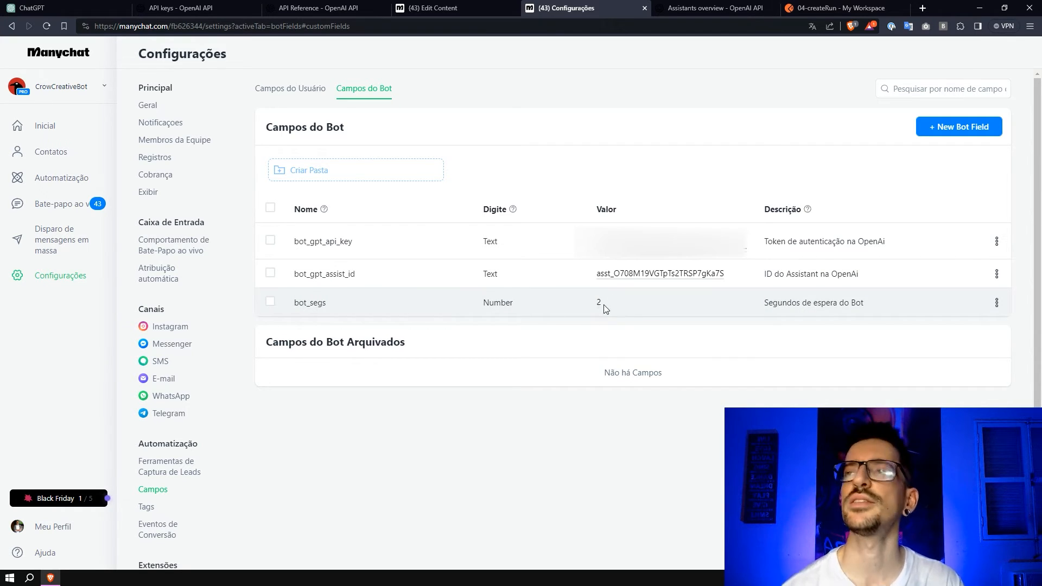
left_click(468, 8)
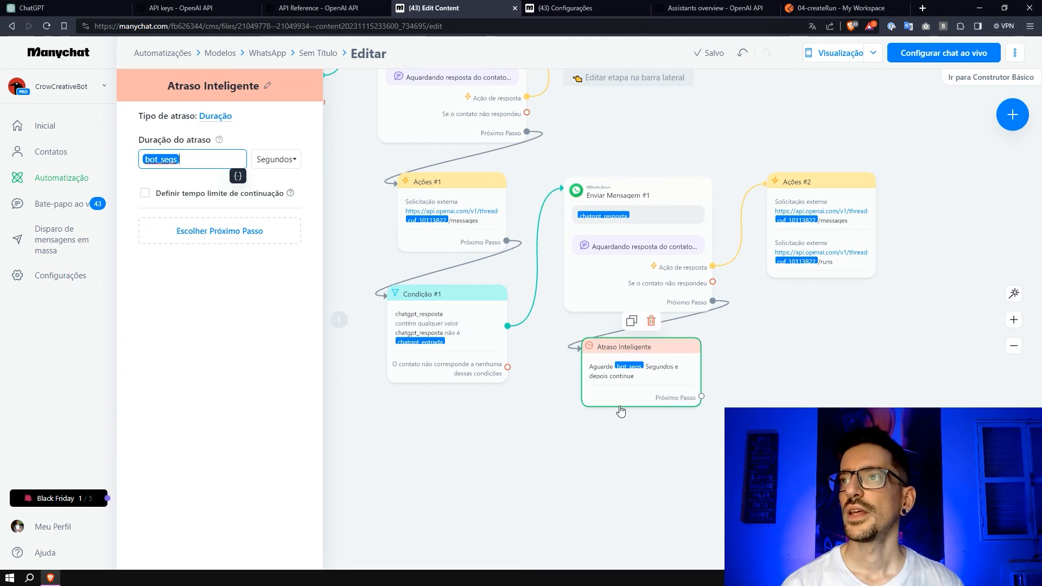
Add an Iniciar a automação step after the smart delay that starts Assistant Loop V2, and publish the update
left_click_drag(702, 397, 809, 342)
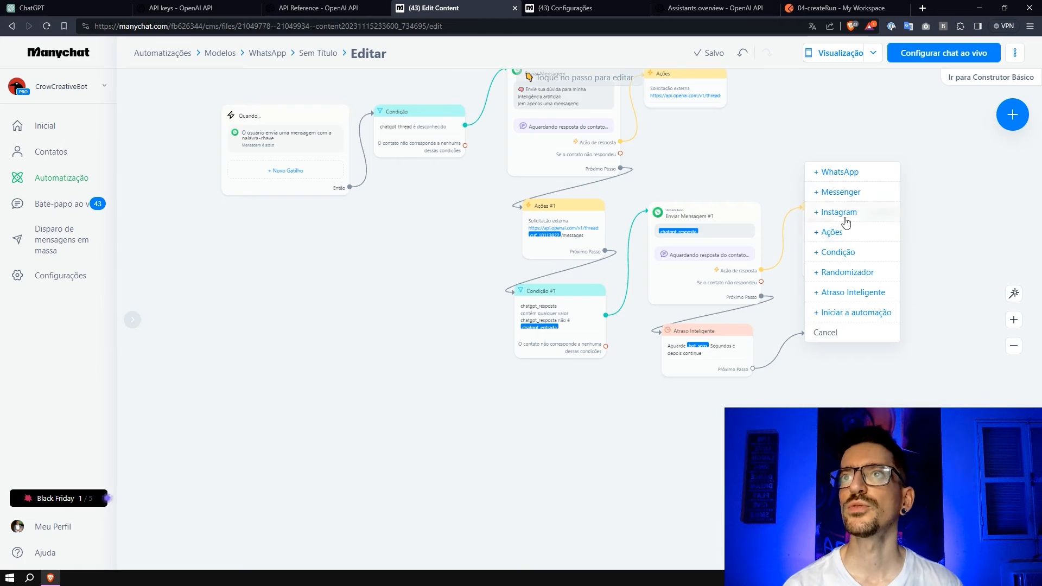
left_click(858, 313)
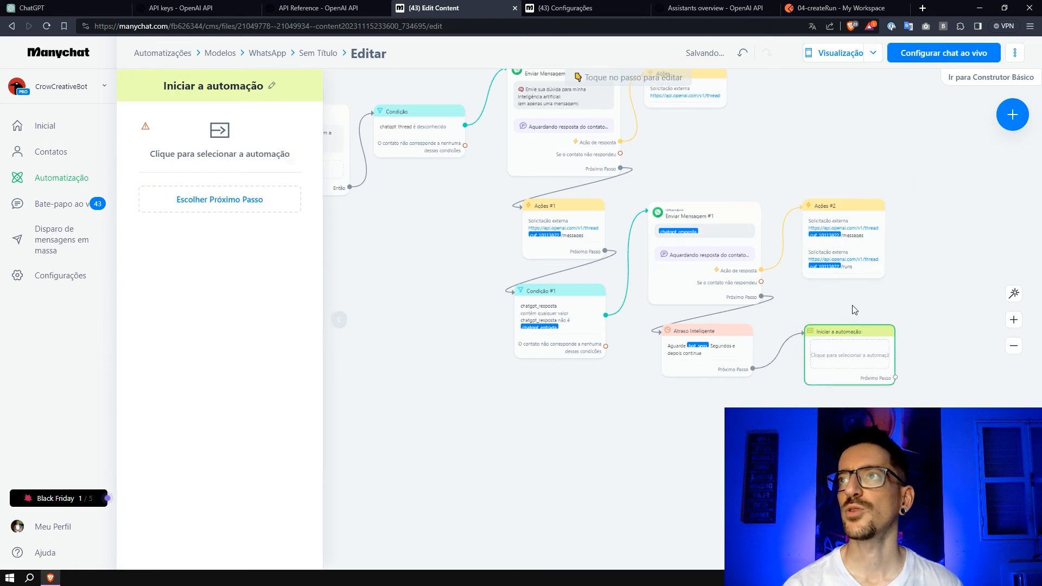
left_click(245, 153)
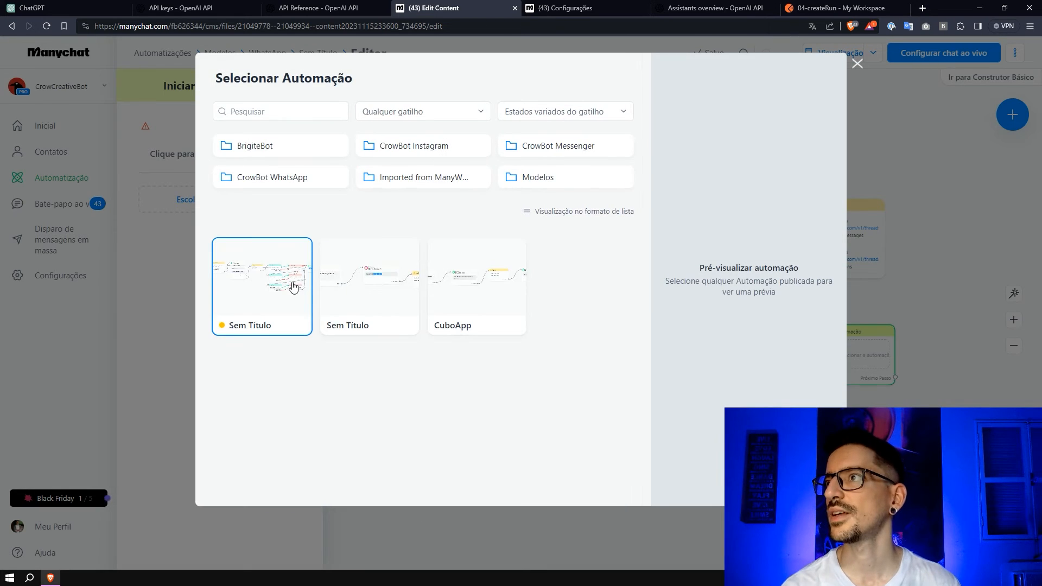
left_click(285, 175)
left_click(285, 193)
left_click(696, 484)
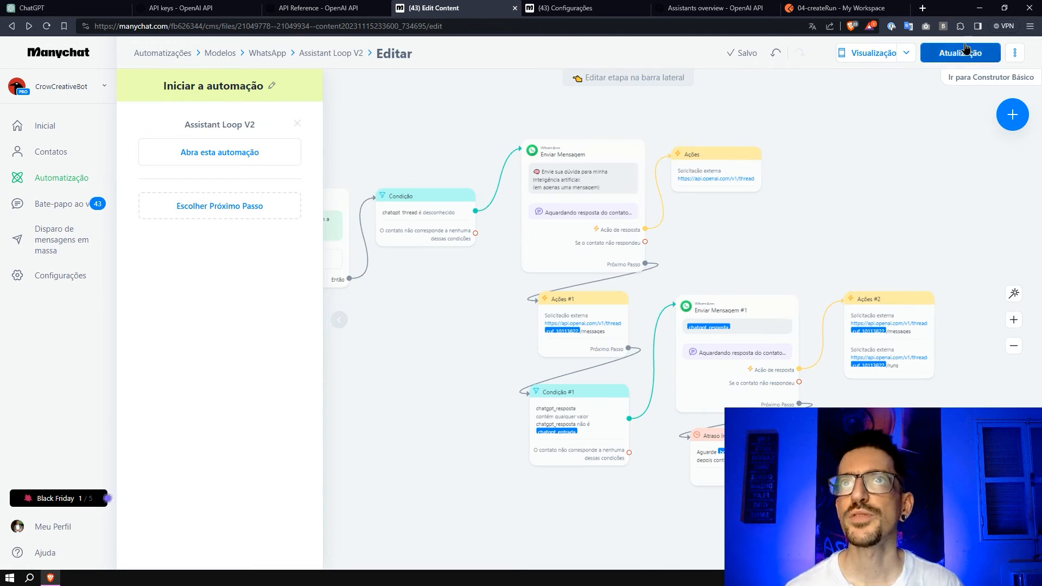
left_click(966, 53)
Examine the published flow's triggers, the chatgpt_thread condition and the first WhatsApp message
scroll(714, 372, "up", 5)
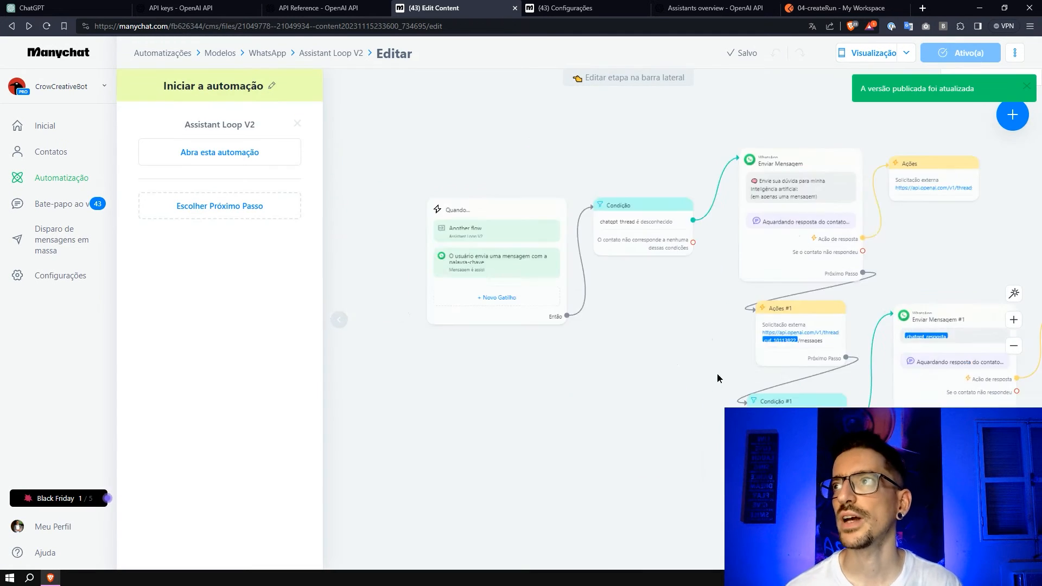
left_click_drag(744, 271, 823, 466)
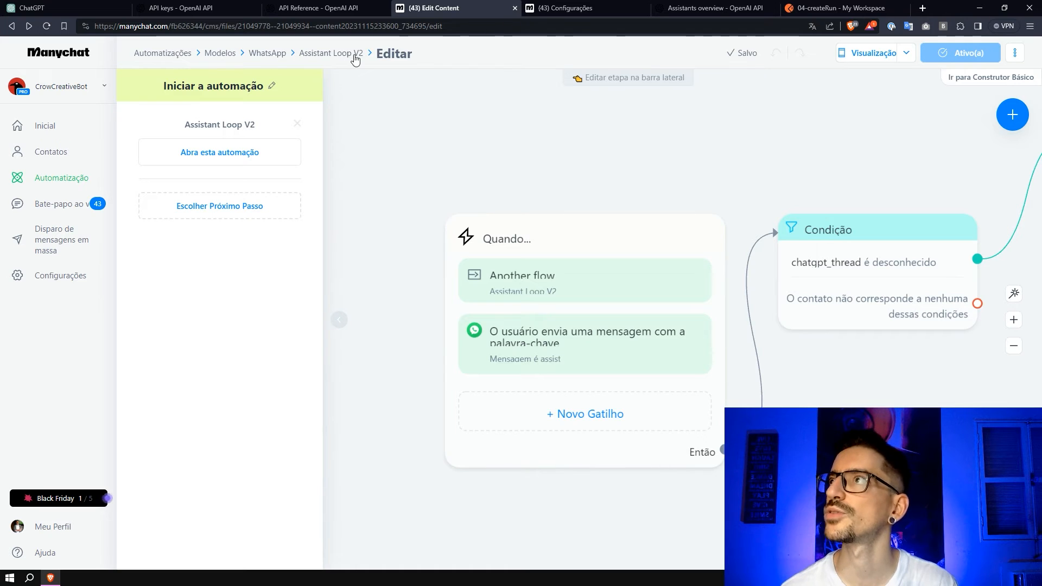
scroll(644, 421, "down", 3)
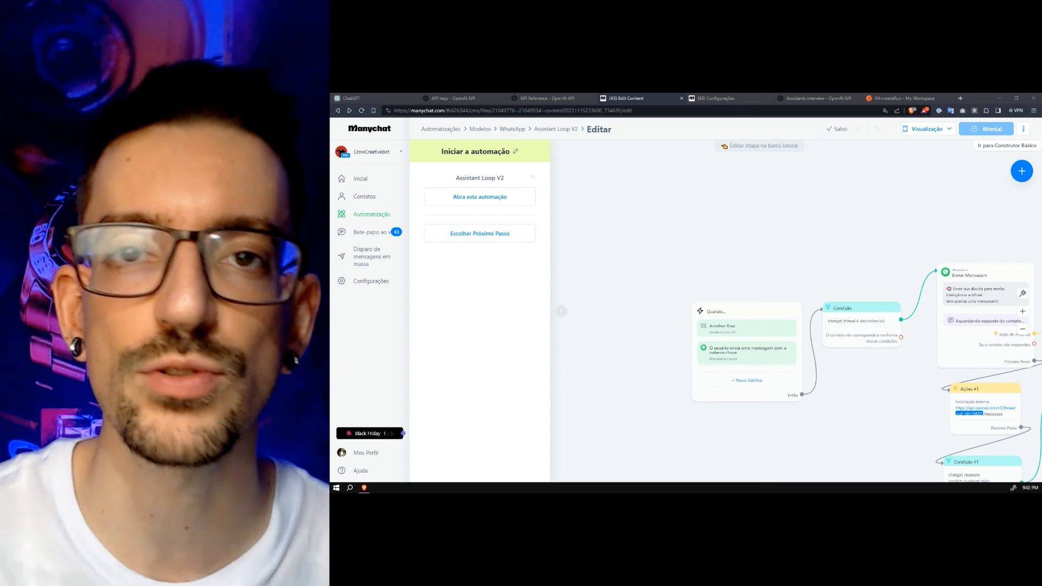
left_click_drag(864, 437, 752, 373)
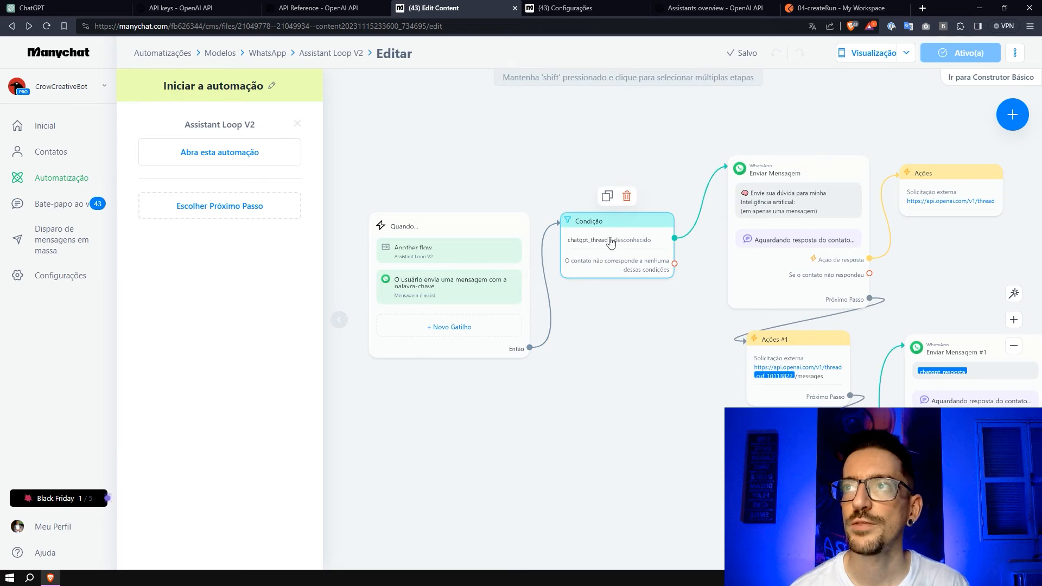
left_click_drag(660, 312, 566, 300)
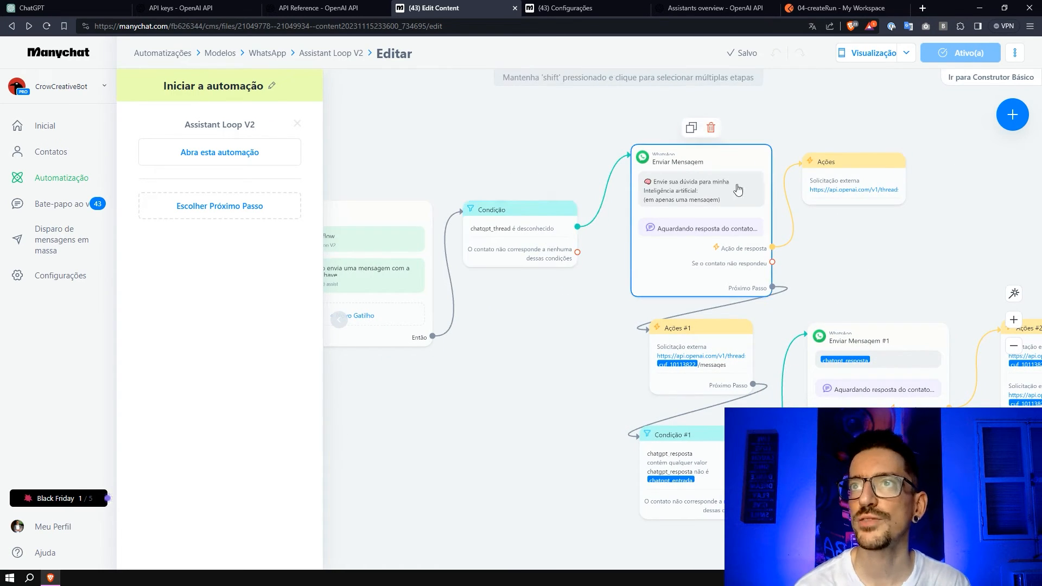
scroll(665, 203, "up", 2)
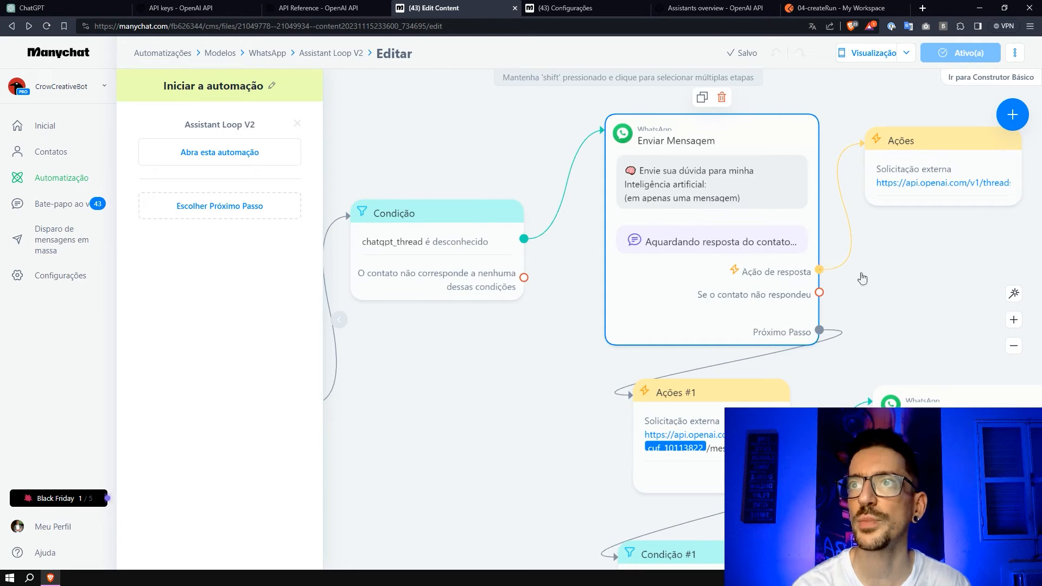
Examine the first message's reply settings, the threads/runs external request in Ações, Ações #1 and Condição #1
left_click(820, 268)
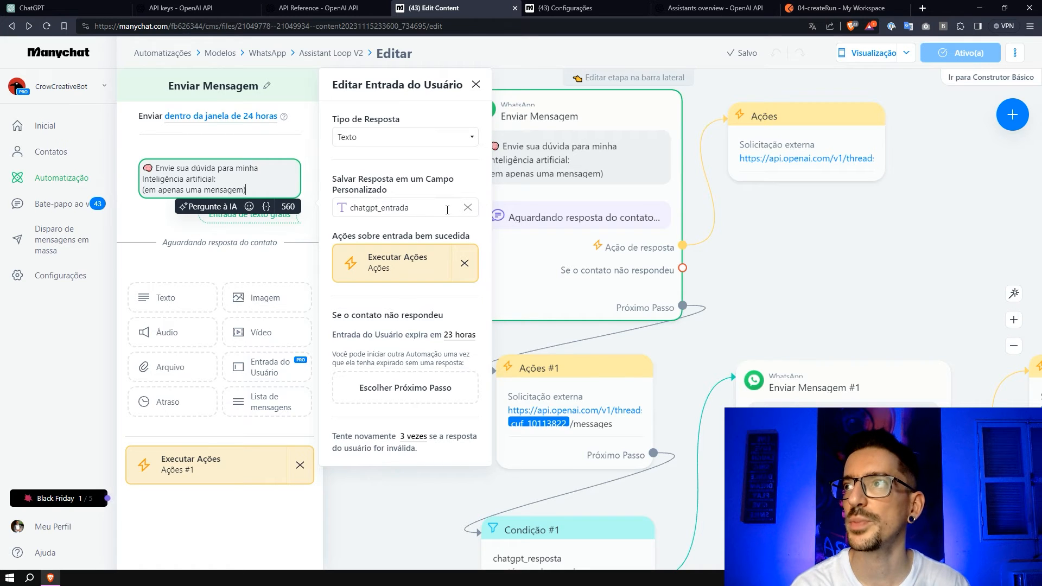
left_click(795, 152)
left_click(271, 165)
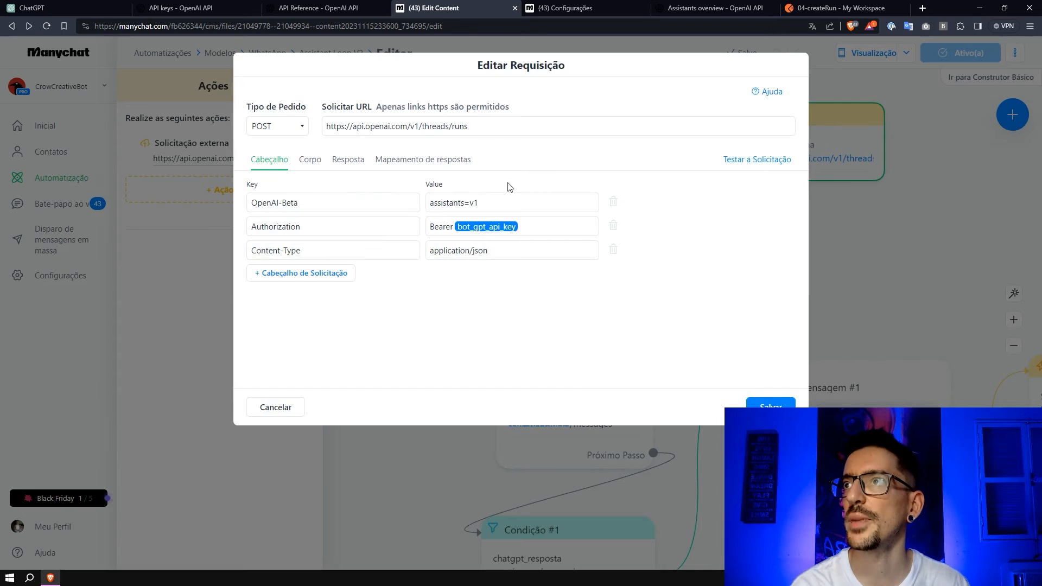
left_click_drag(419, 126, 468, 127)
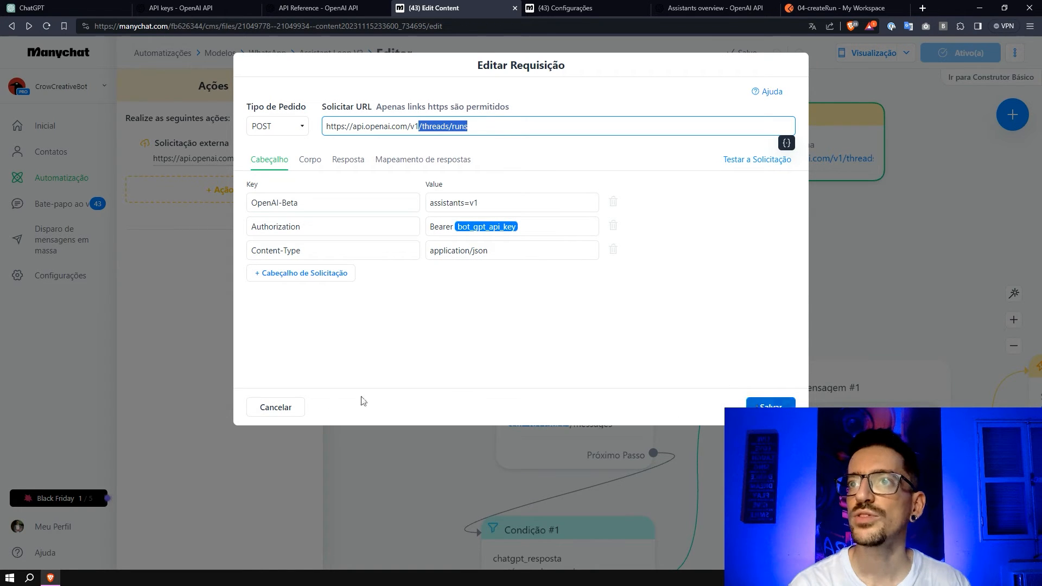
left_click(275, 407)
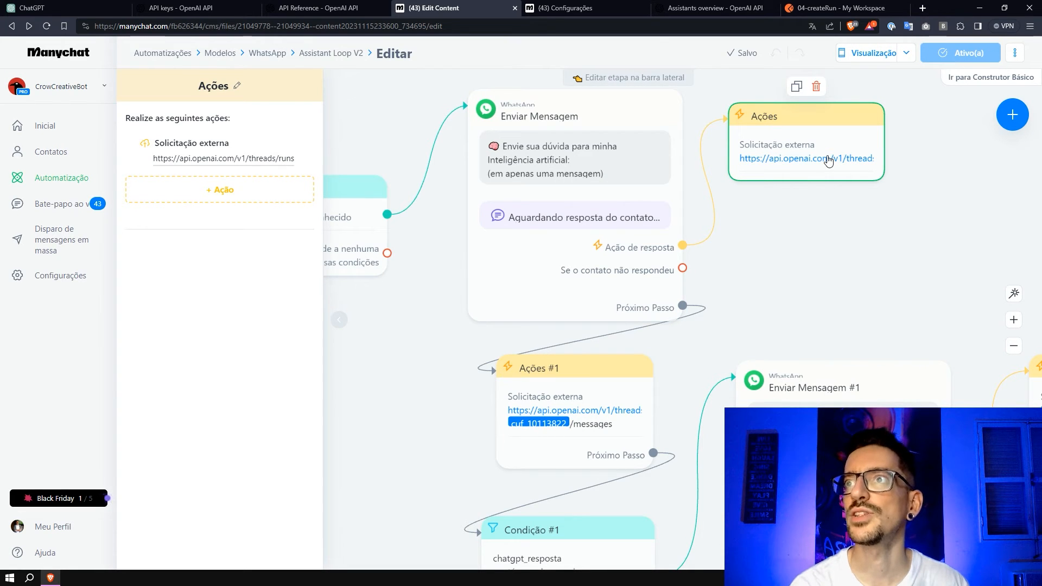
left_click(600, 420)
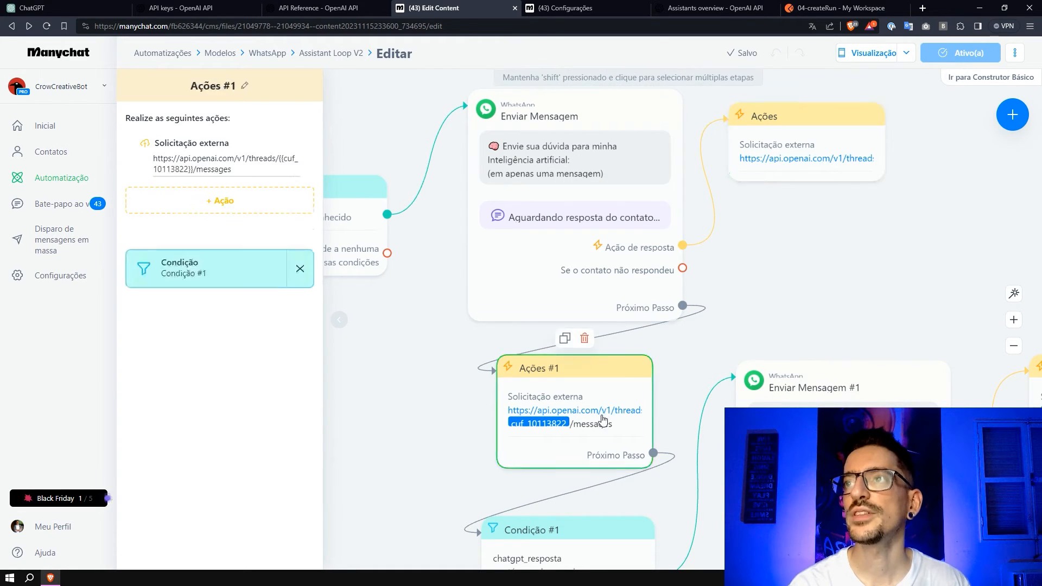
left_click_drag(429, 385, 451, 294)
left_click_drag(482, 330, 455, 213)
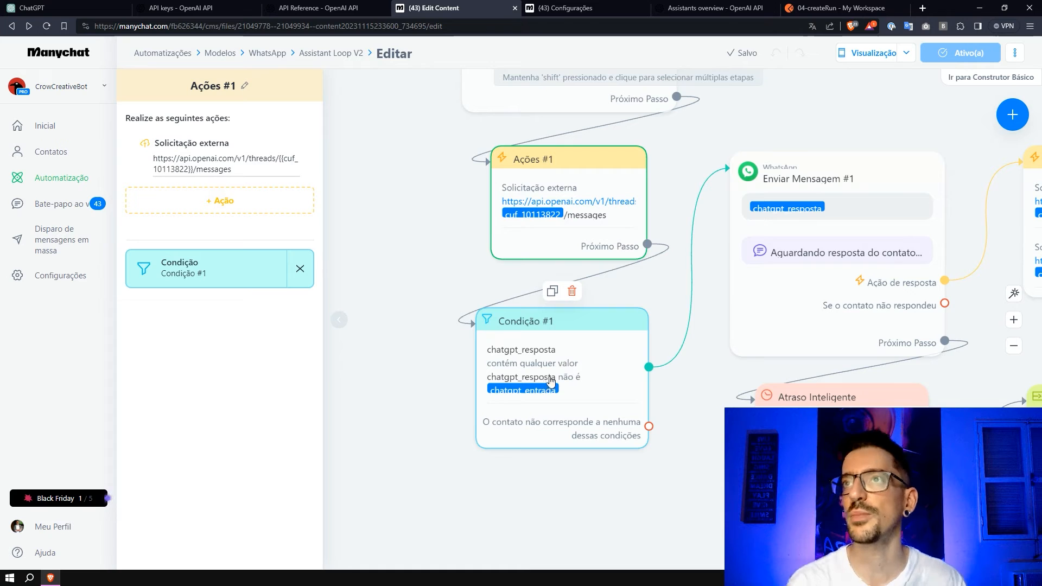
left_click_drag(863, 131, 757, 116)
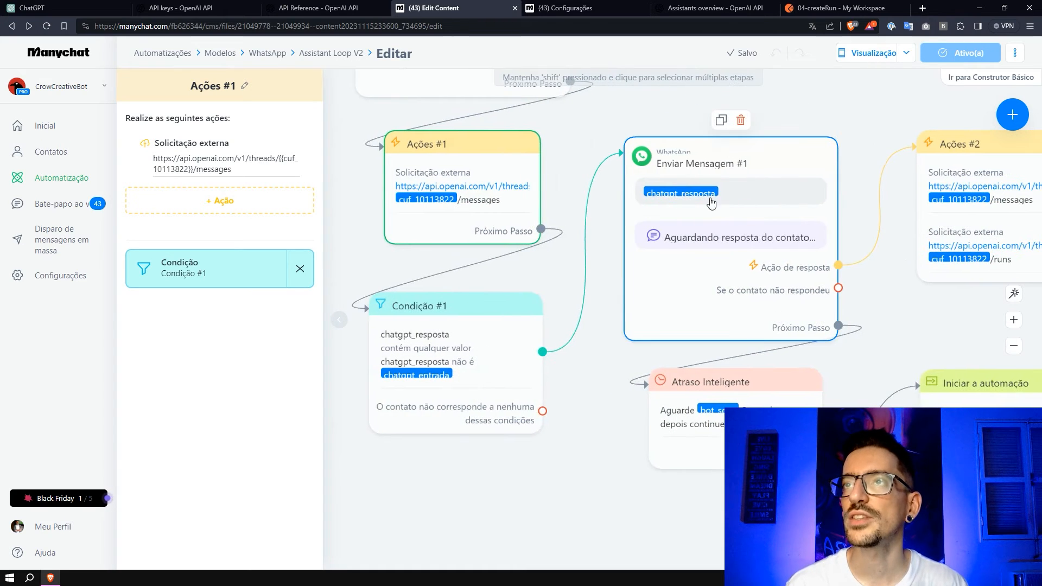
Examine the user input settings of Enviar Mensagem #1, the two requests in Ações #2, and the smart delay and automation restart
left_click(711, 202)
left_click(190, 180)
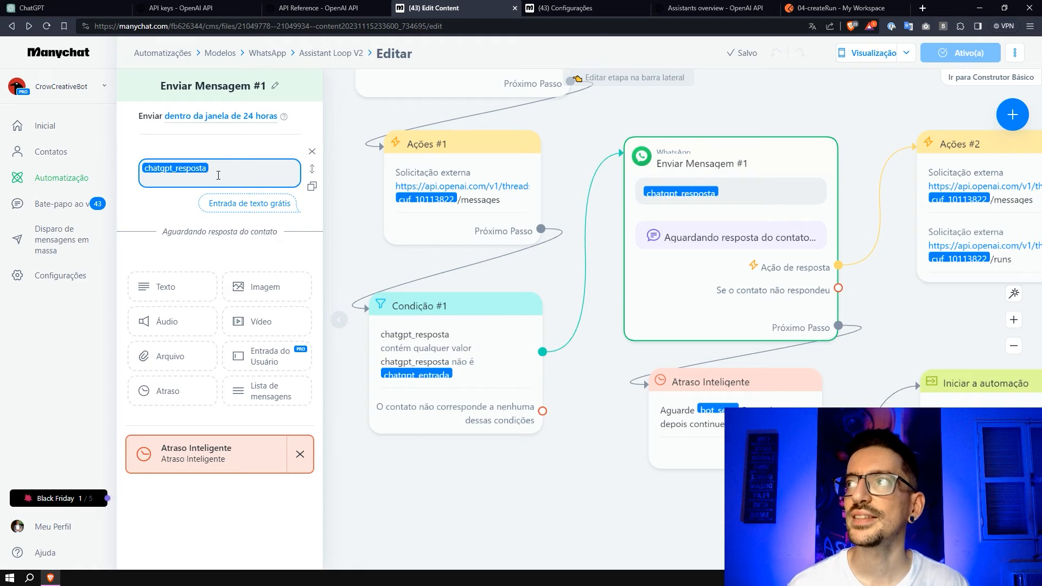
left_click(255, 206)
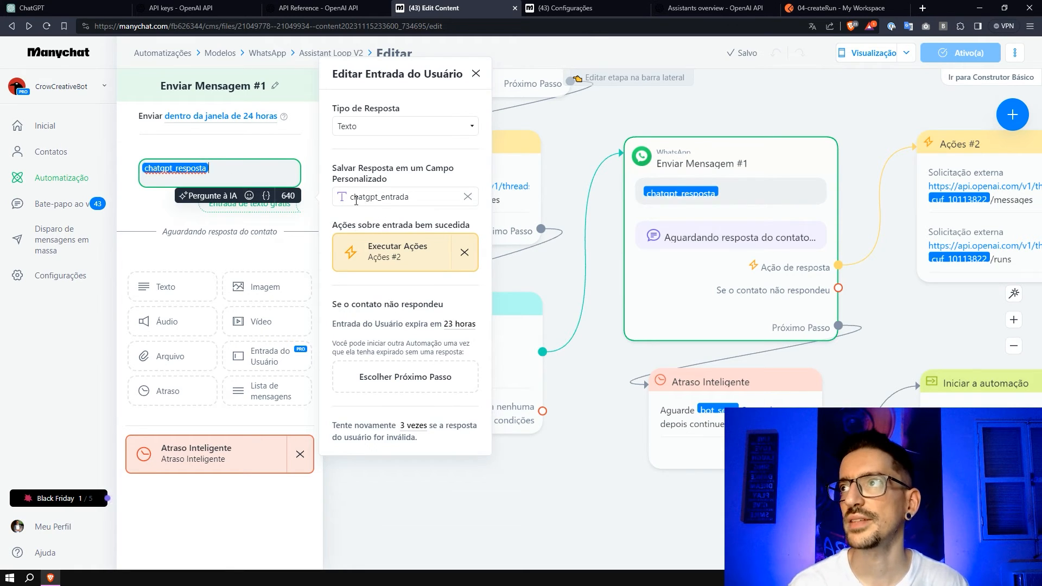
left_click(411, 199)
left_click_drag(903, 324, 806, 329)
left_click(895, 211)
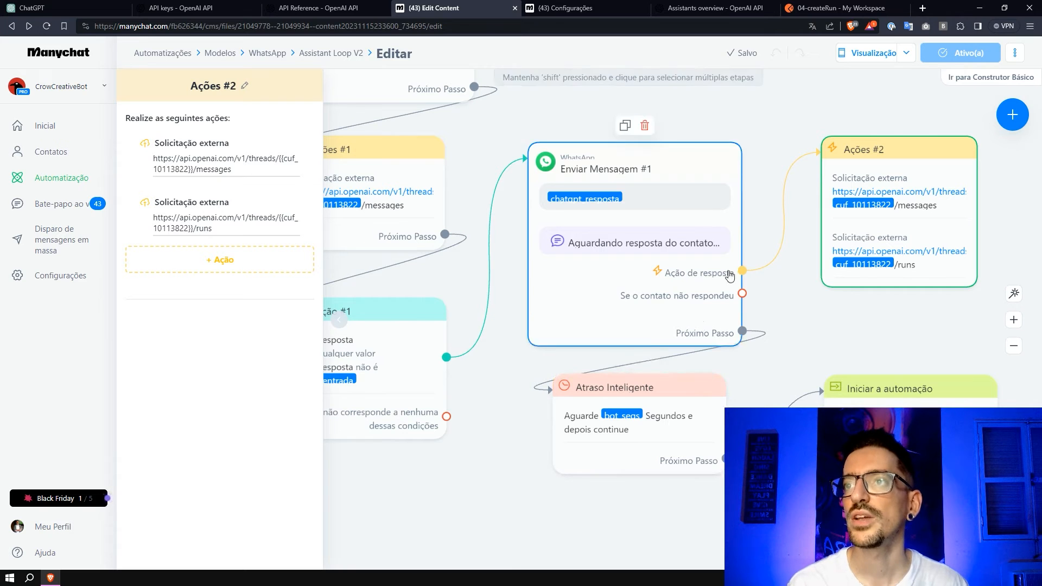
left_click_drag(673, 476, 696, 425)
scroll(904, 419, "down", 1)
scroll(905, 408, "down", 1)
left_click_drag(903, 400, 922, 384)
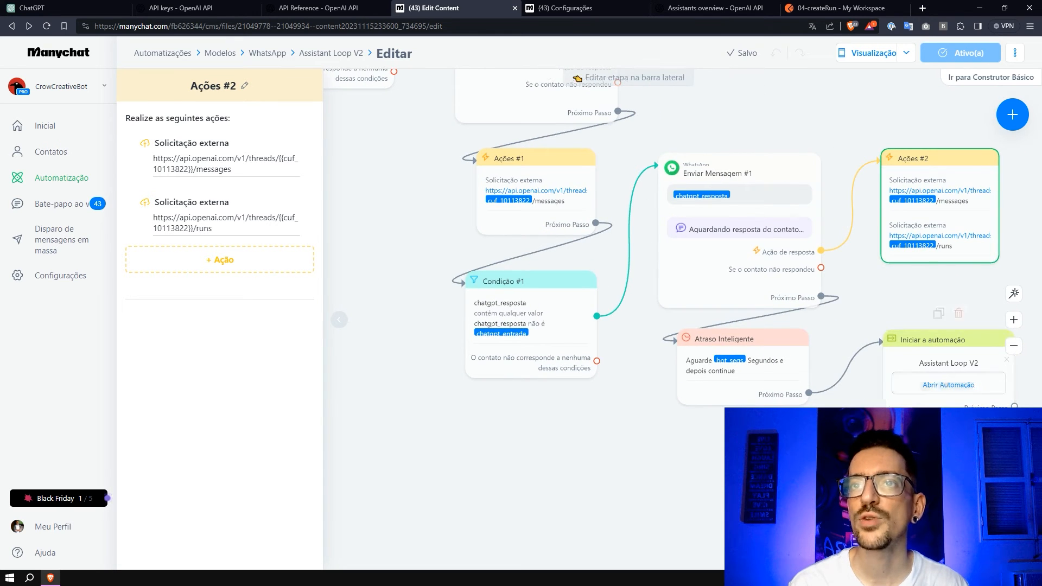
Connect the no-match output of the chatgpt_thread condition to Ações #1
scroll(901, 434, "down", 2)
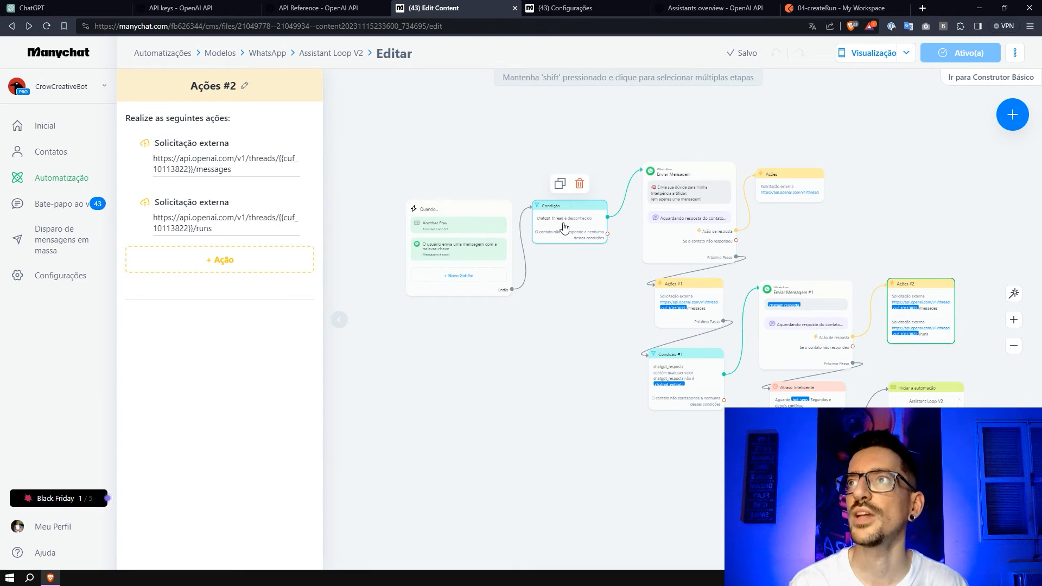
left_click_drag(609, 235, 619, 248)
left_click_drag(614, 283, 674, 326)
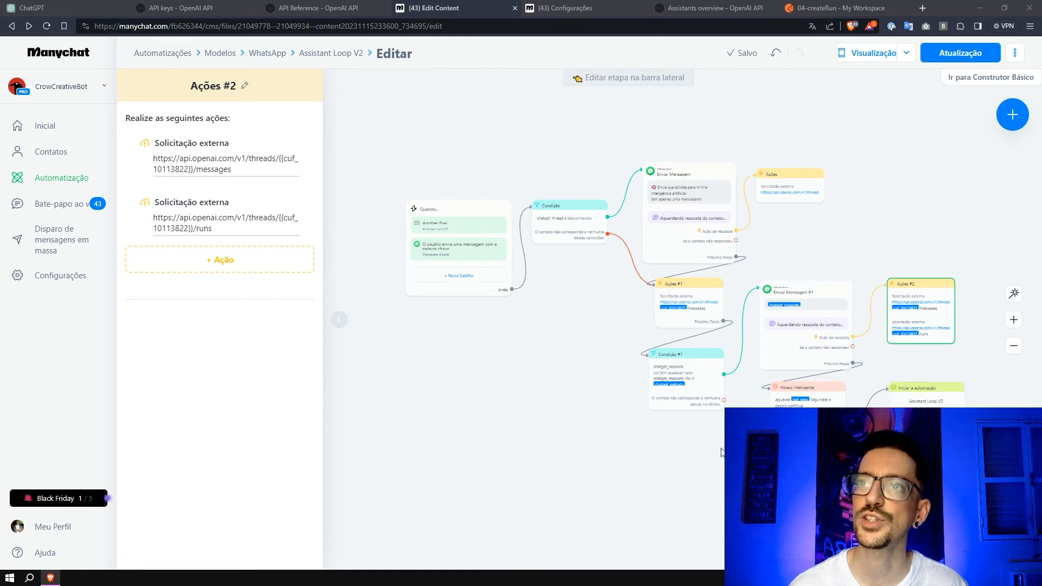
Connect the no-match output of Condição #1 to the Atraso Inteligente step
scroll(876, 442, "up", 3)
left_click_drag(845, 450, 818, 411)
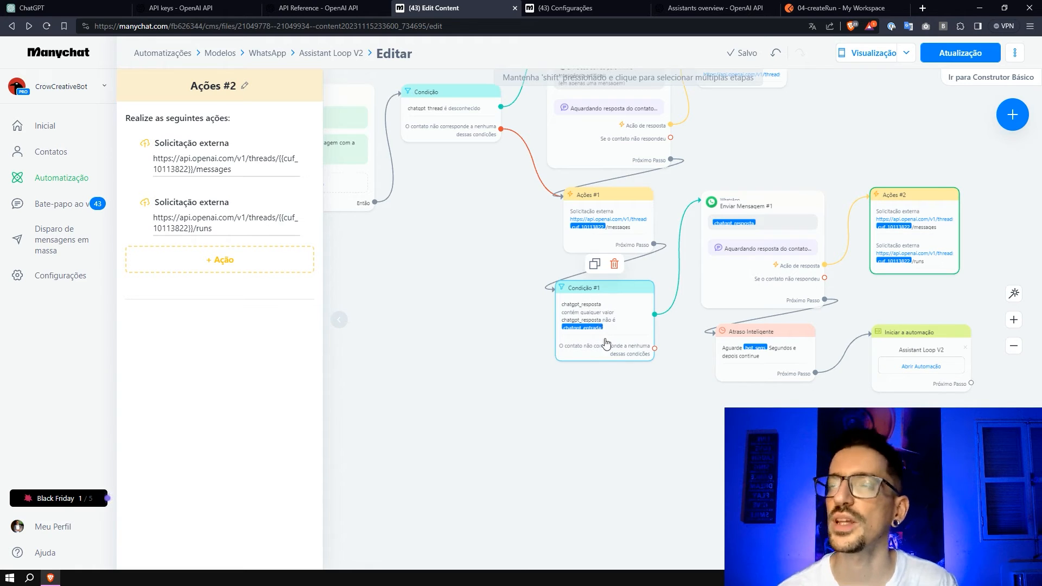
left_click(654, 347)
left_click(740, 363)
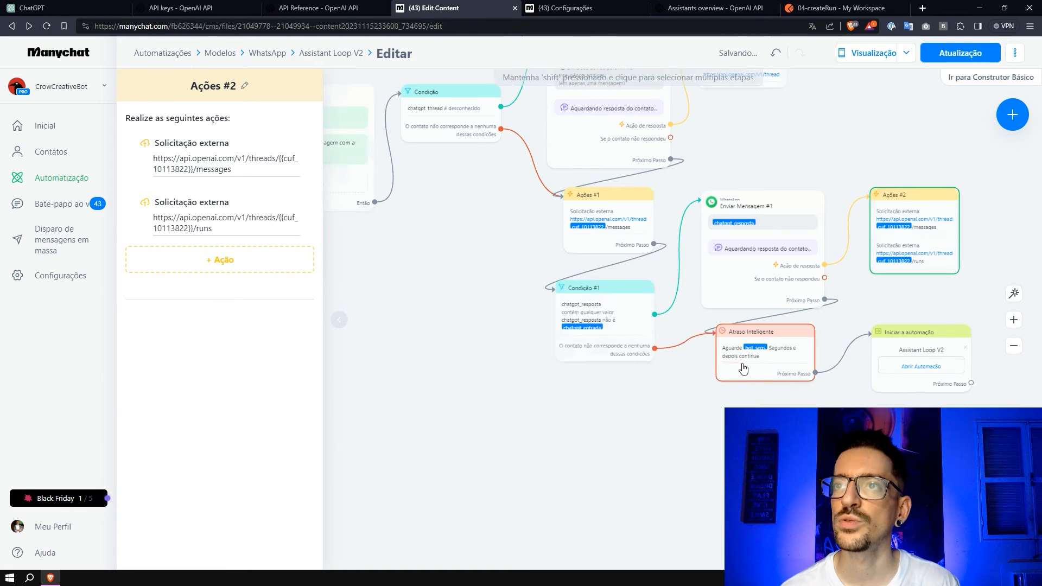
Review the completed loop paths and publish the automation update
scroll(791, 394, "down", 3)
left_click_drag(814, 398, 841, 417)
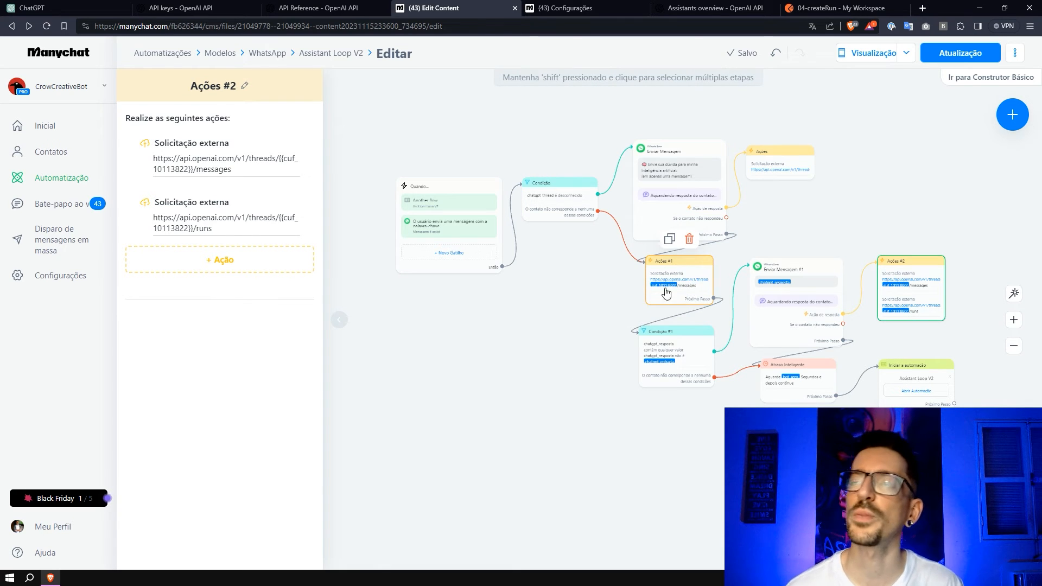
left_click_drag(566, 337, 523, 322)
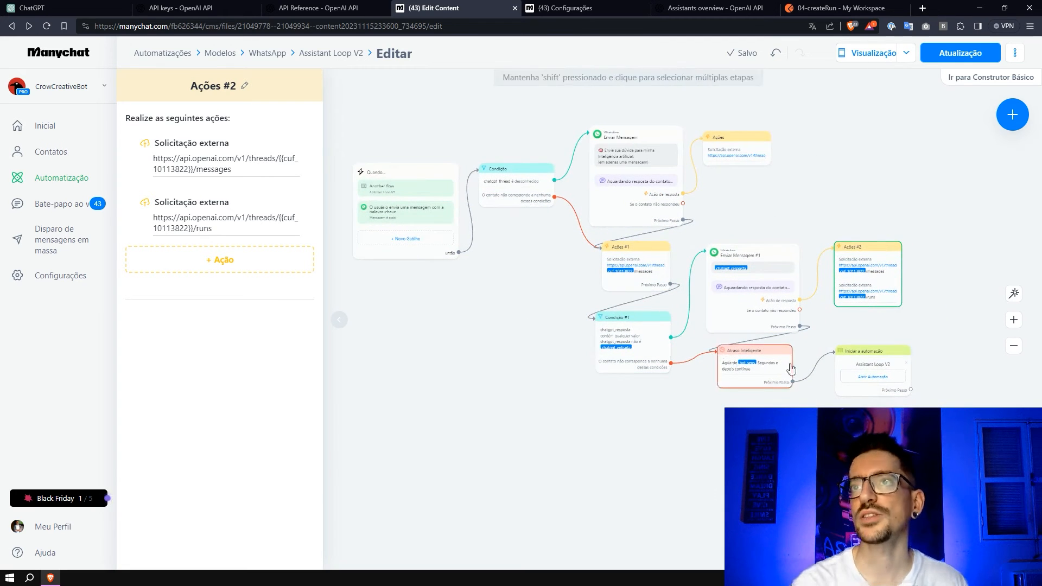
left_click(968, 58)
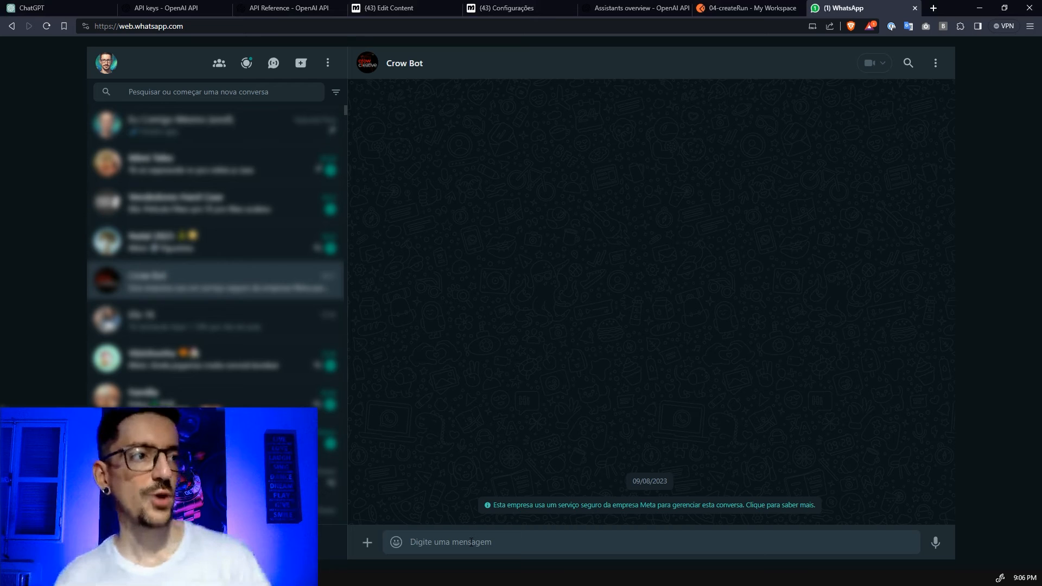
Send the keyword assist to Crow Bot in WhatsApp Web, checking it against the flow's keyword trigger in Manychat
type("assist")
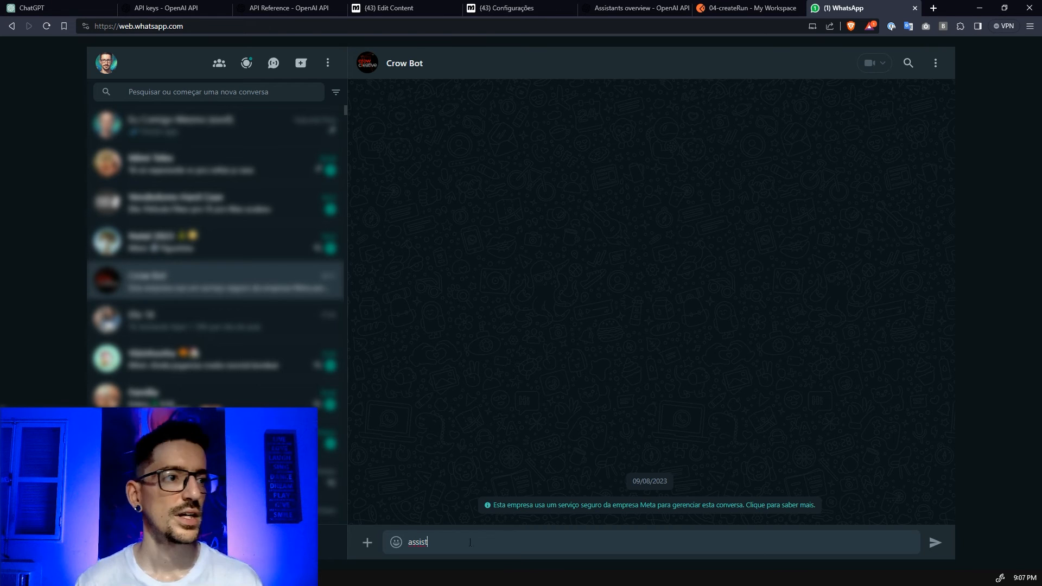
left_click(395, 12)
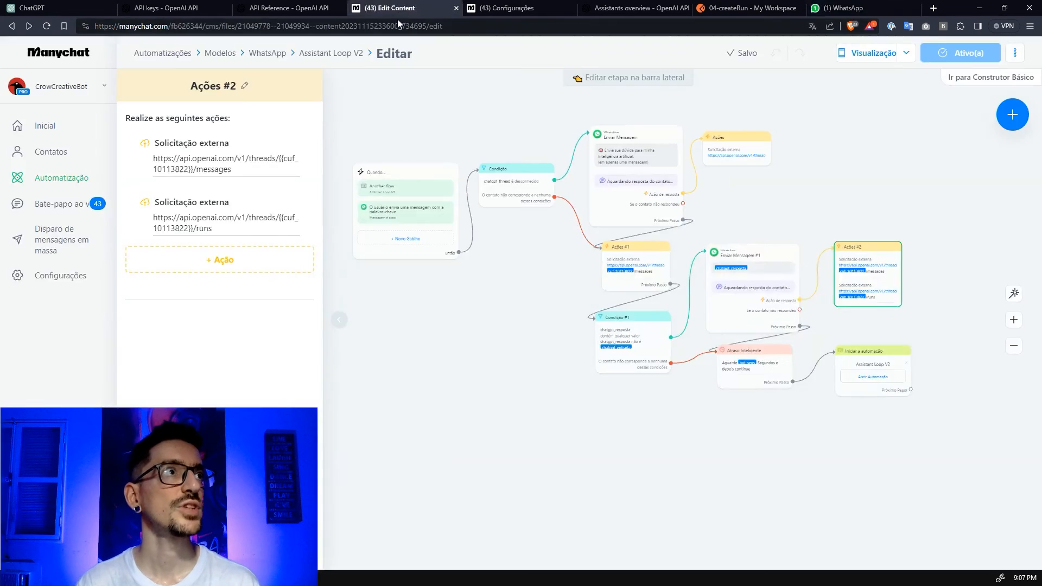
scroll(433, 308, "up", 5)
left_click_drag(439, 249, 539, 379)
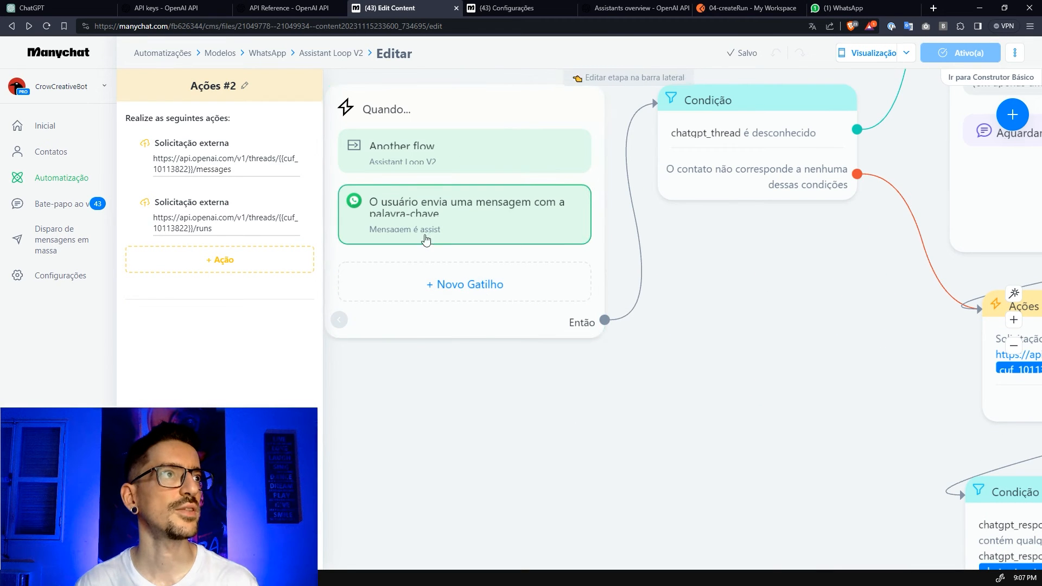
left_click(850, 7)
double_click(507, 543)
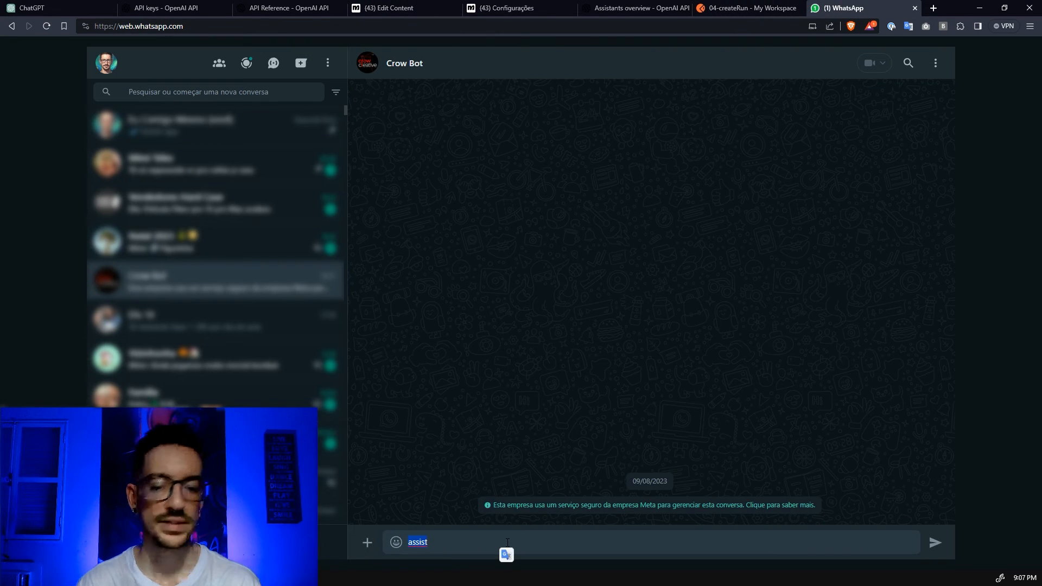
key("Return")
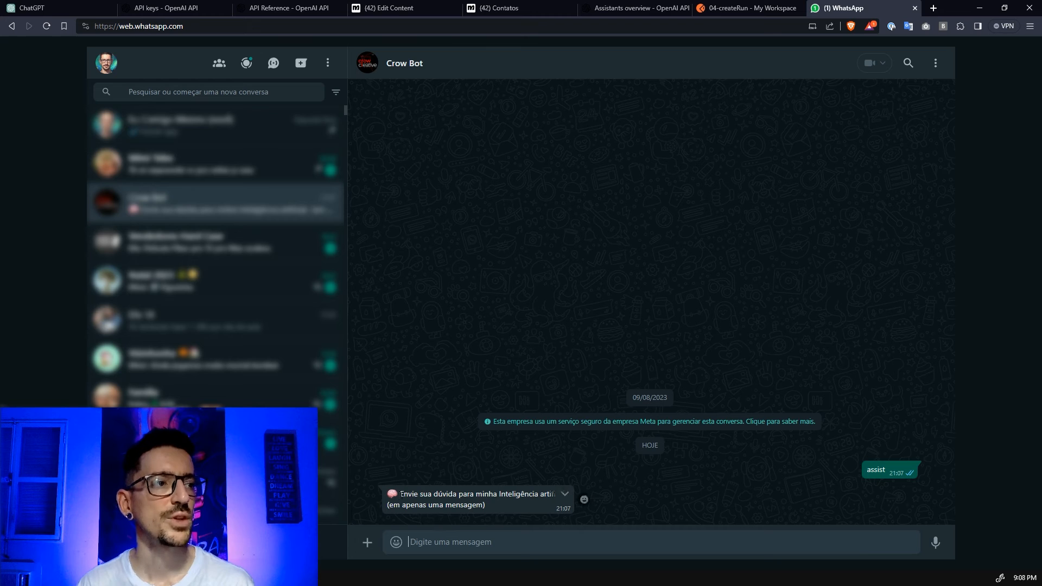
Compare the bot's WhatsApp prompt with the flow's steps, and reply to it with "quem é você e como pode me ajudar?"
left_click_drag(401, 494, 571, 496)
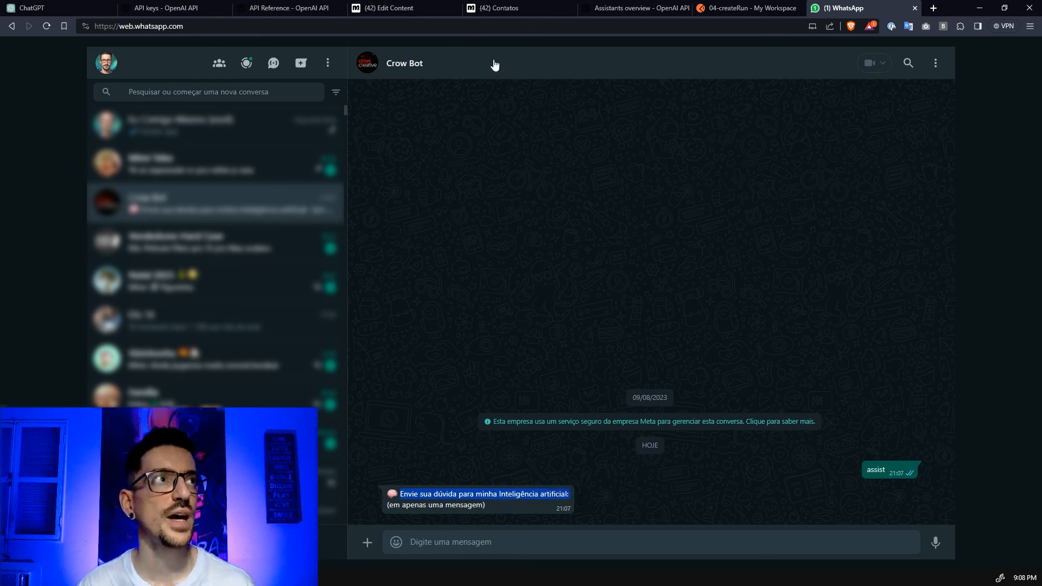
left_click(390, 8)
left_click_drag(712, 433, 542, 552)
left_click_drag(612, 176, 454, 120)
mouse_move(450, 310)
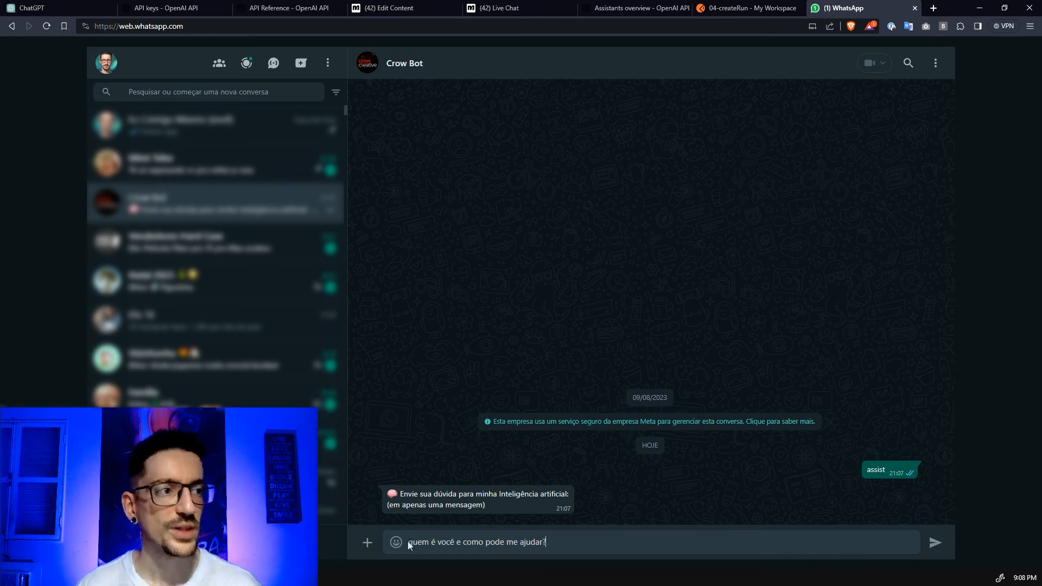
key("Return")
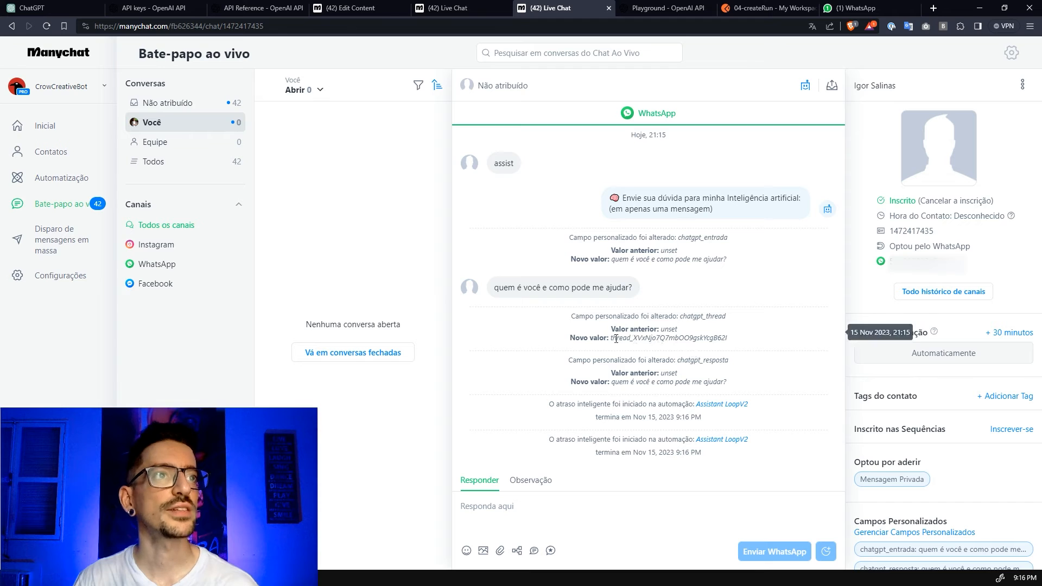
Examine the Manychat live chat log for the chatgpt_thread and chatgpt_resposta field changes and the assistant's reply
left_click_drag(659, 337, 717, 337)
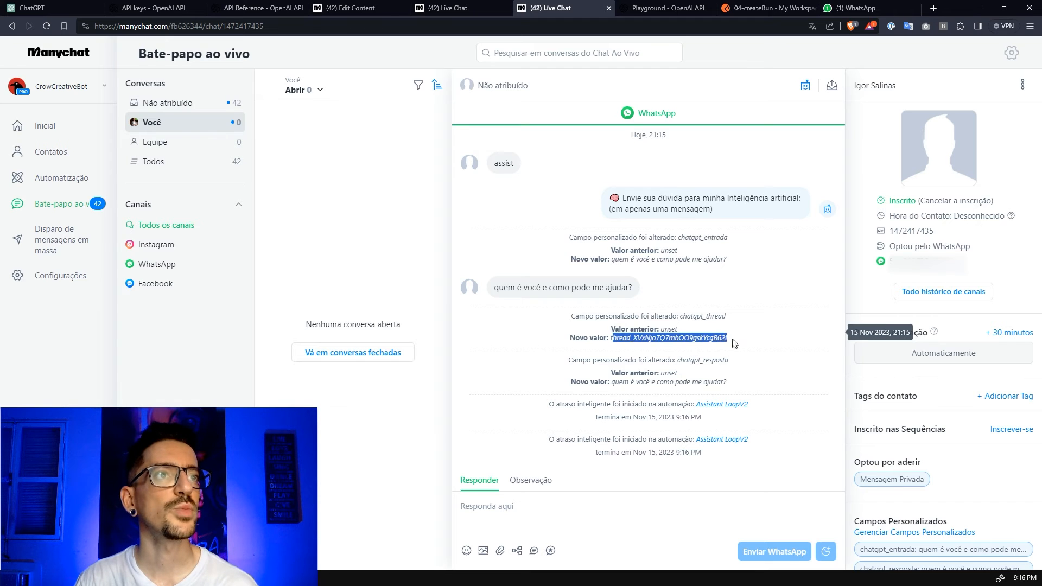
left_click(638, 383)
left_click_drag(619, 381, 749, 383)
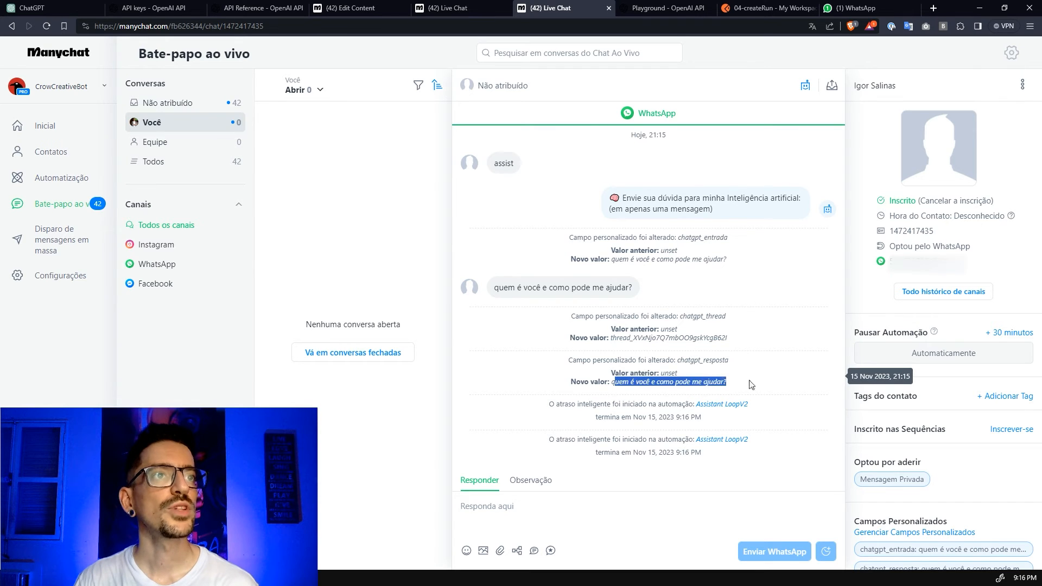
left_click(621, 286)
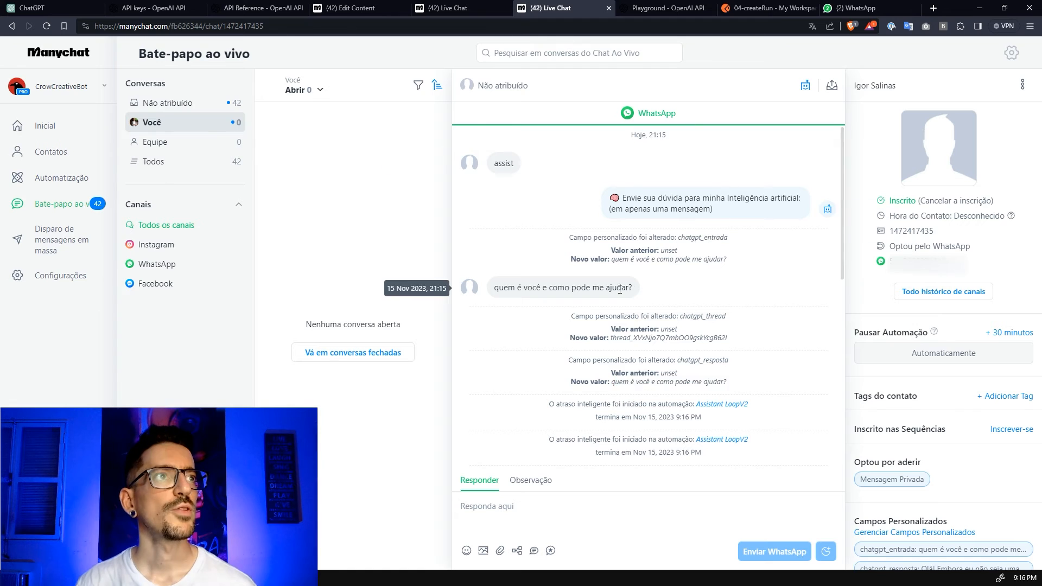
scroll(621, 288, "down", 4)
left_click_drag(545, 280, 727, 401)
scroll(641, 364, "down", 4)
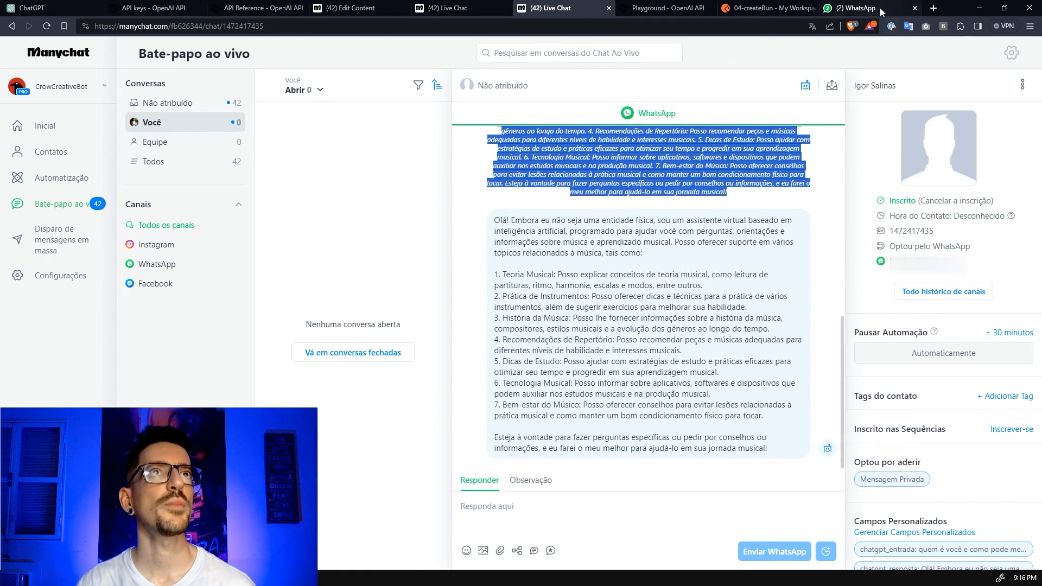
Send the follow-up "Me ajude com bateria" to Crow Bot in WhatsApp Web, and return to the Manychat live chat
left_click(852, 8)
left_click(515, 505)
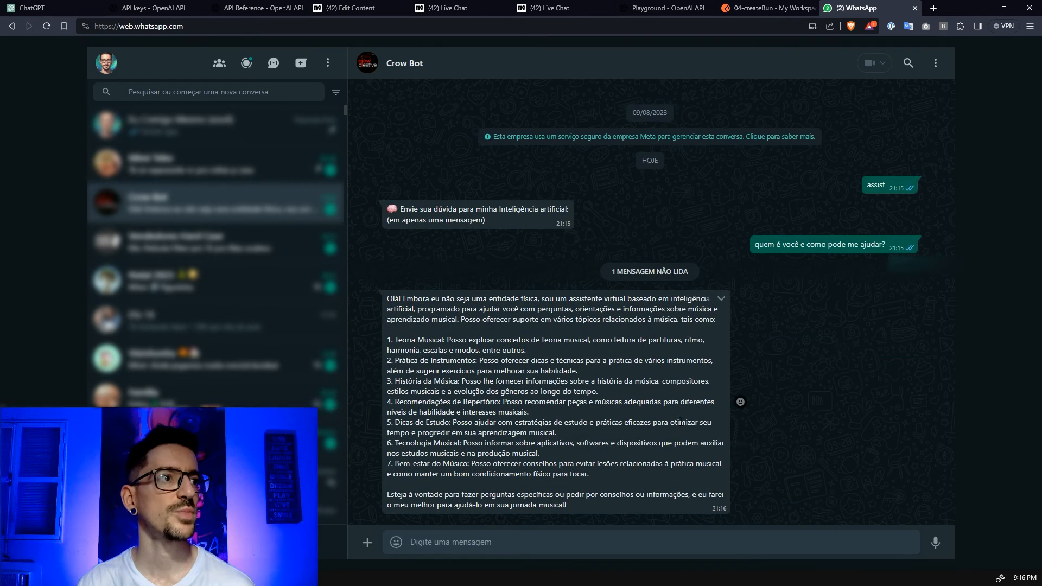
left_click(477, 539)
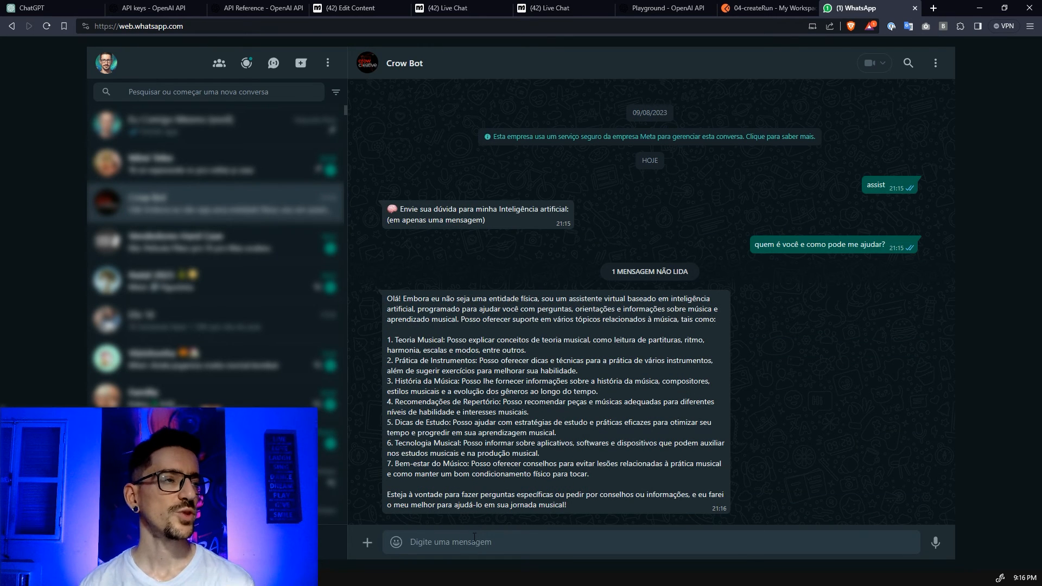
type("Me ajude com bateria")
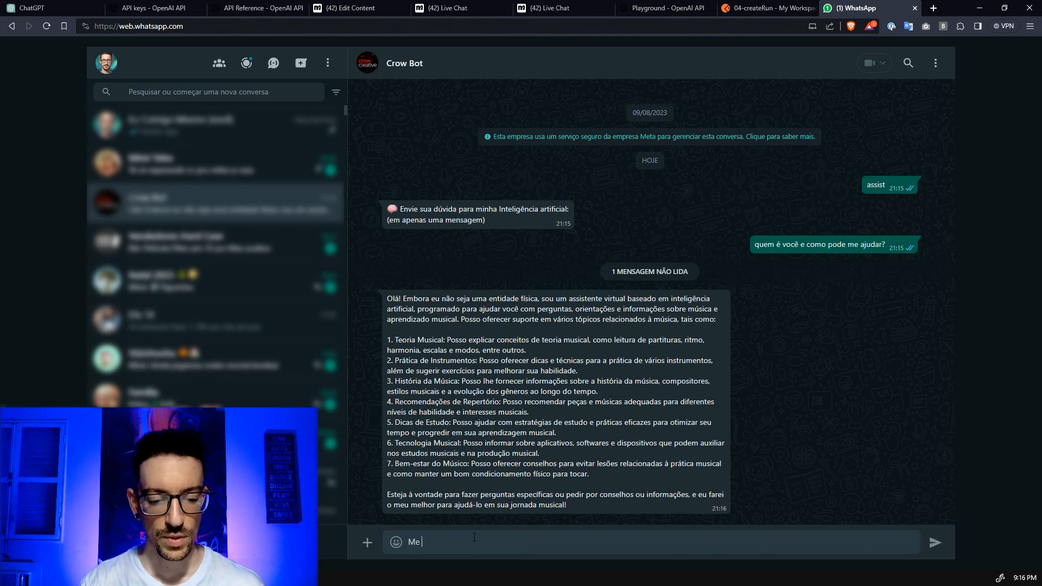
key("Return")
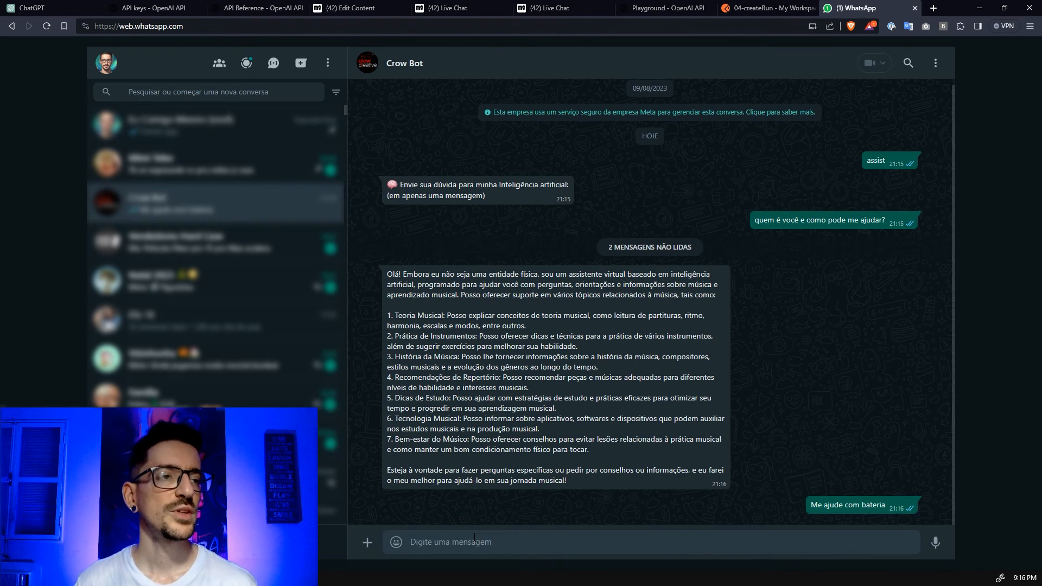
left_click(549, 8)
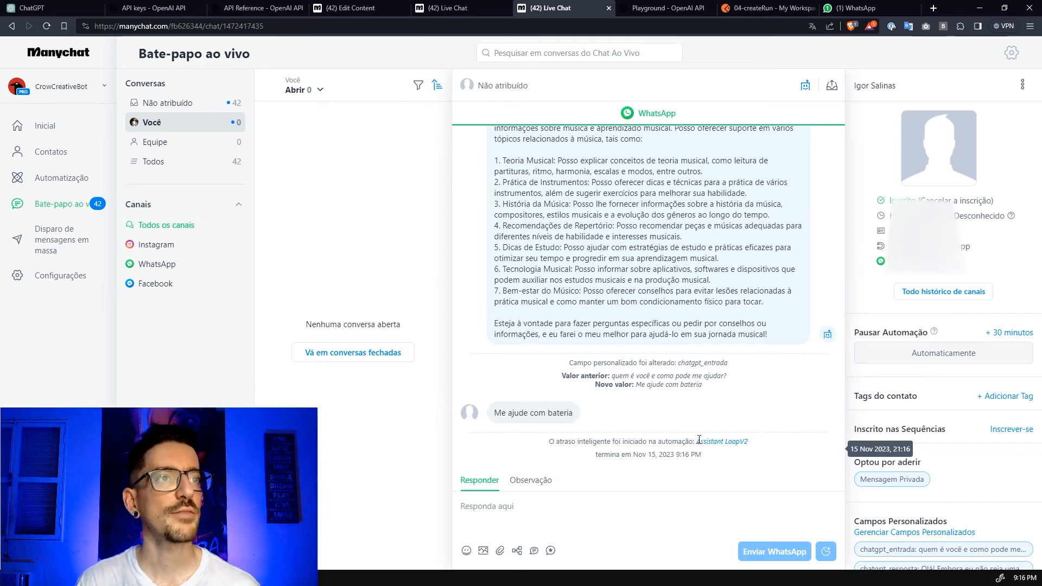
Check the reply to "Me ajude com bateria" in the Manychat live chat, and expand it in full in WhatsApp Web
left_click_drag(559, 360, 746, 382)
scroll(918, 444, "down", 1)
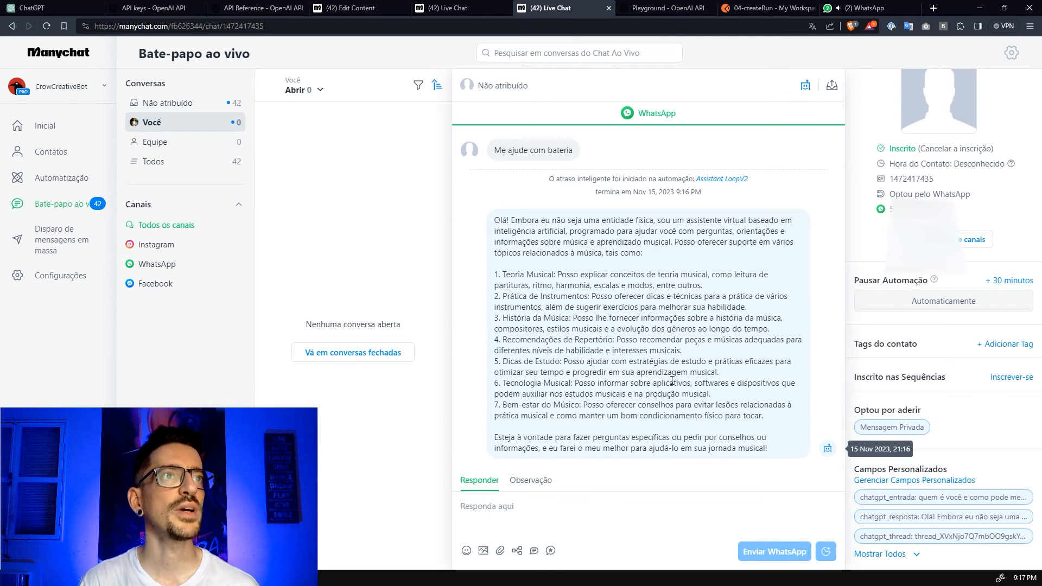
left_click(855, 8)
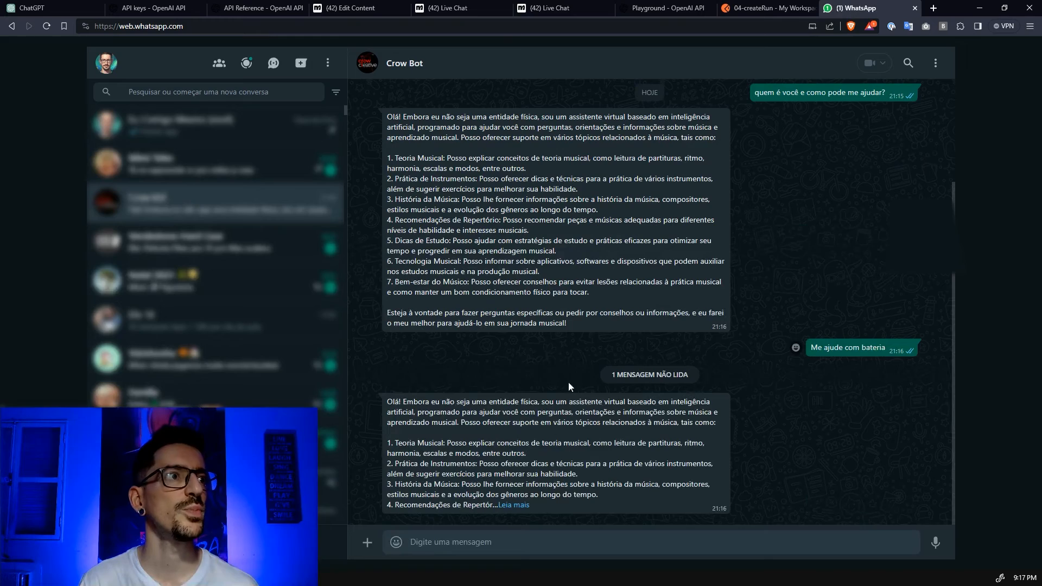
left_click(519, 508)
scroll(620, 466, "down", 2)
scroll(519, 387, "up", 3)
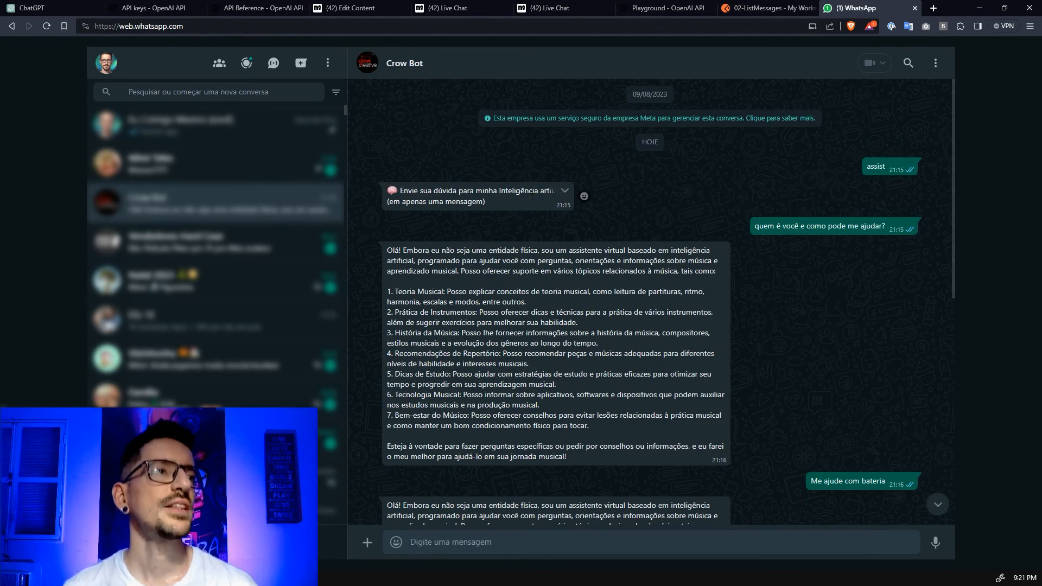
Compare Crow Bot's replies to "quem é você e como pode me ajudar?" and "Me ajude com bateria" in the WhatsApp conversation
scroll(474, 247, "down", 1)
scroll(390, 195, "up", 1)
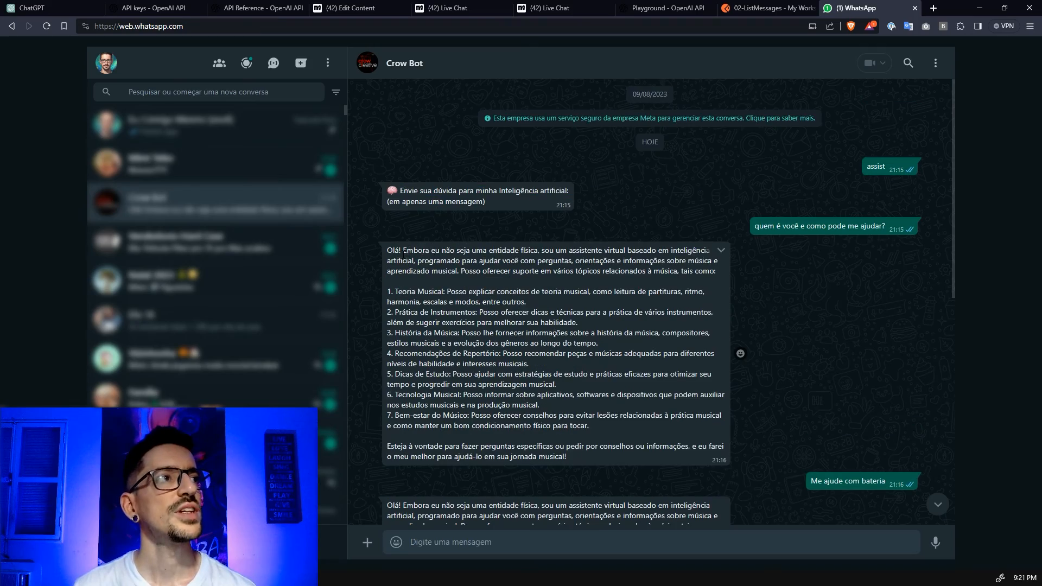
left_click_drag(387, 251, 612, 436)
scroll(787, 304, "down", 6)
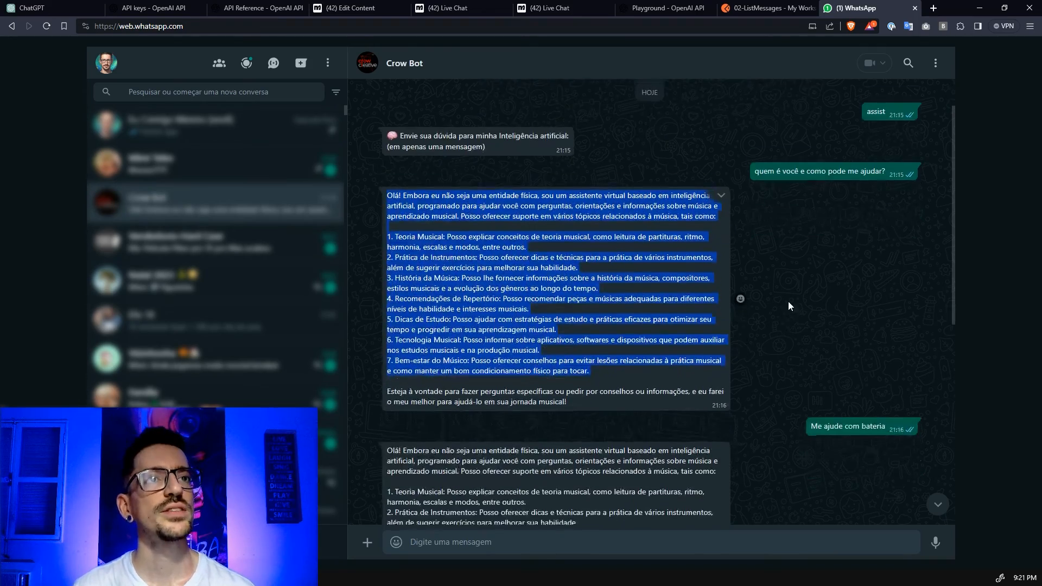
scroll(783, 237, "down", 2)
scroll(597, 260, "up", 4)
left_click_drag(402, 261, 644, 442)
left_click(644, 443)
scroll(645, 442, "up", 5)
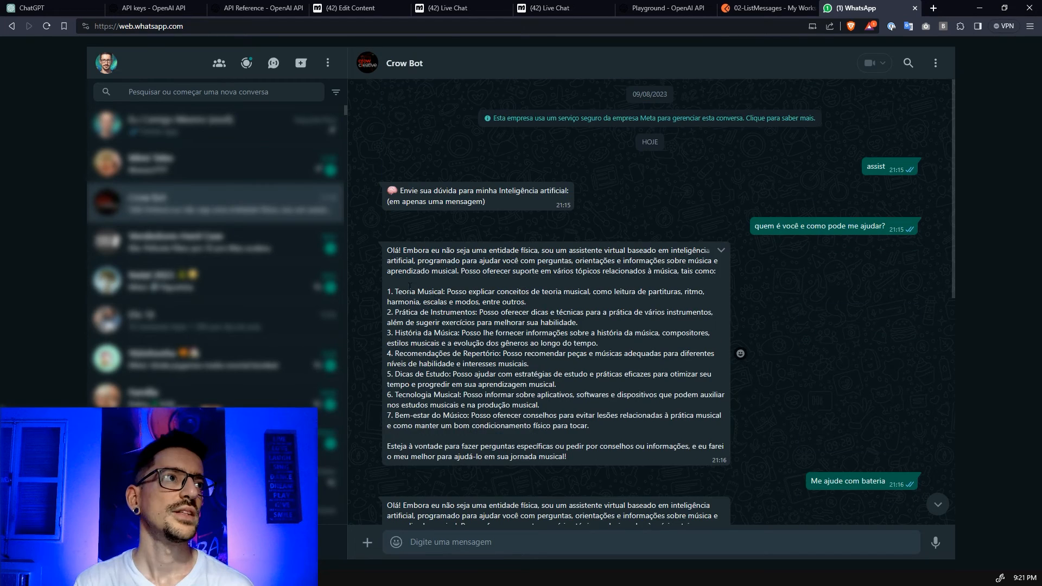
left_click_drag(387, 250, 571, 475)
scroll(624, 444, "down", 3)
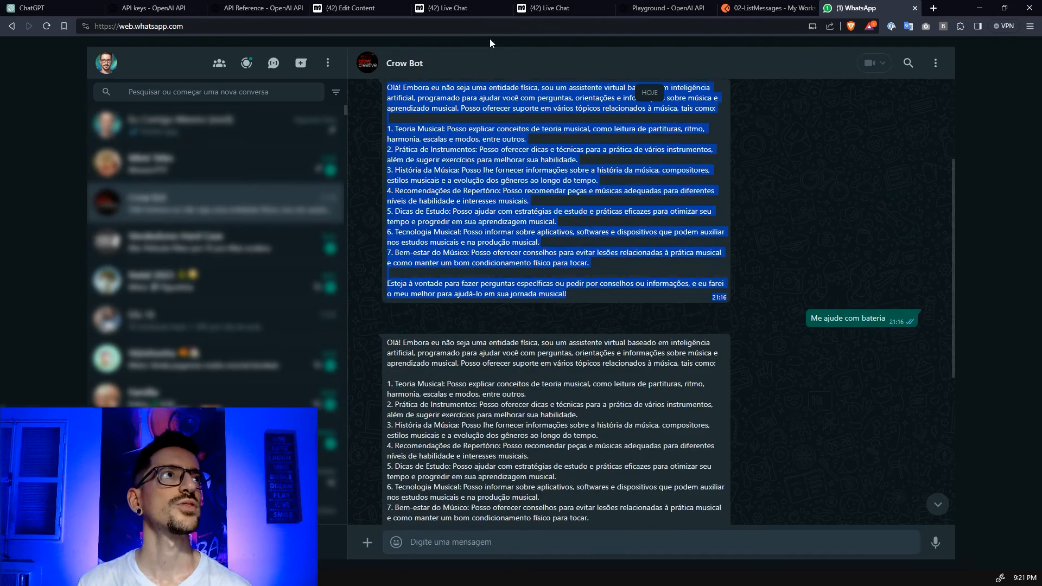
In Manychat, add clearing of chatgpt_resposta as the first action in the Ações #1 step after Enviar Mensagem #2, and publish the update
left_click(351, 7)
scroll(905, 384, "up", 3)
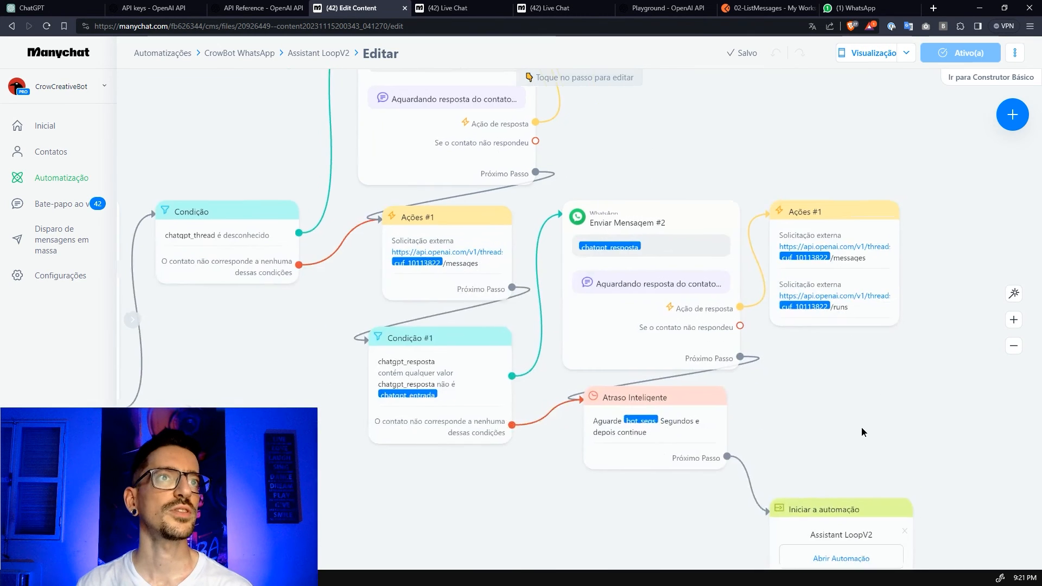
left_click(810, 271)
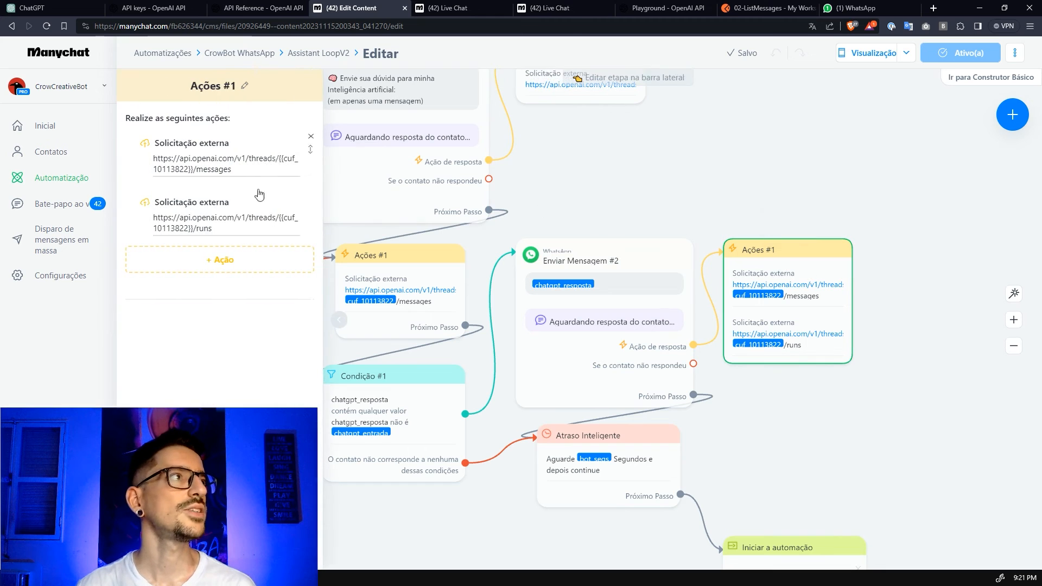
left_click(240, 261)
left_click(486, 240)
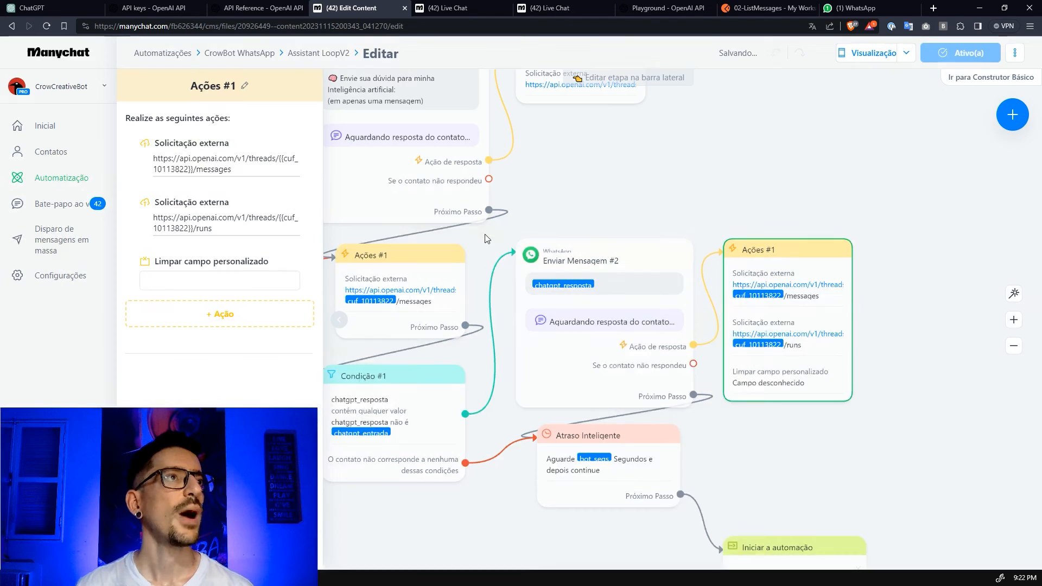
left_click(231, 280)
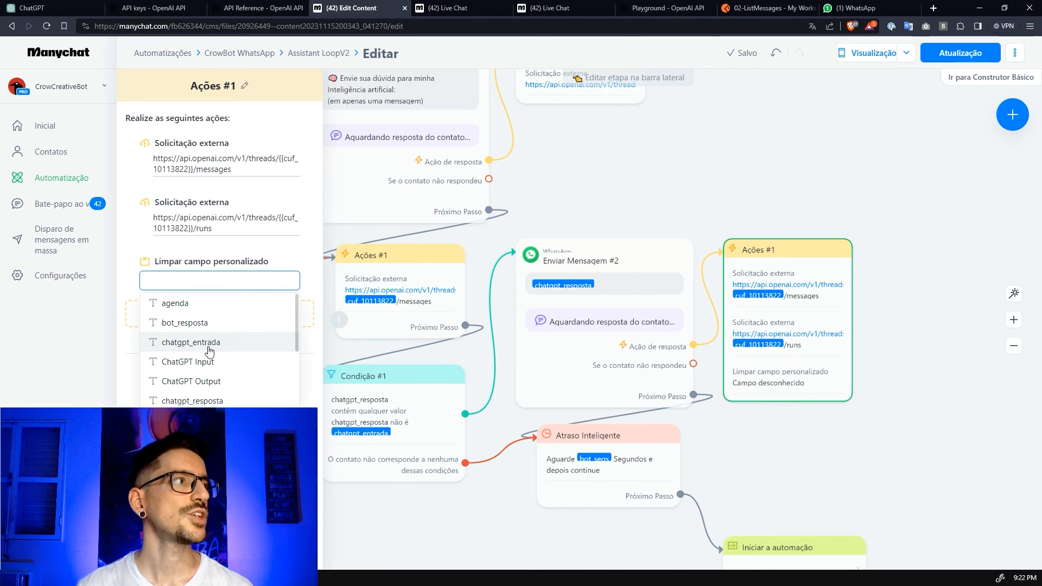
left_click(193, 401)
left_click_drag(310, 268, 294, 154)
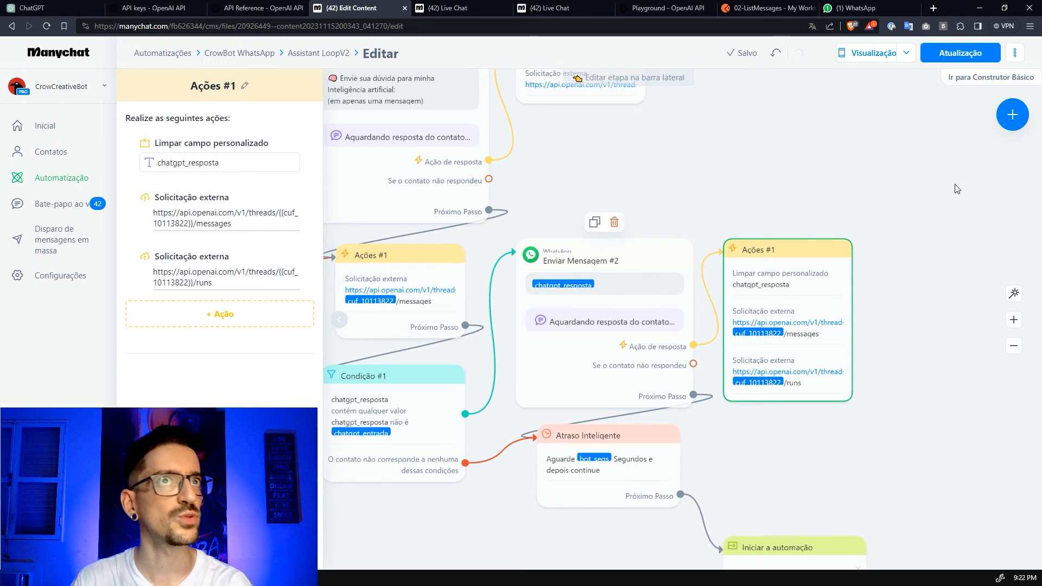
left_click(960, 53)
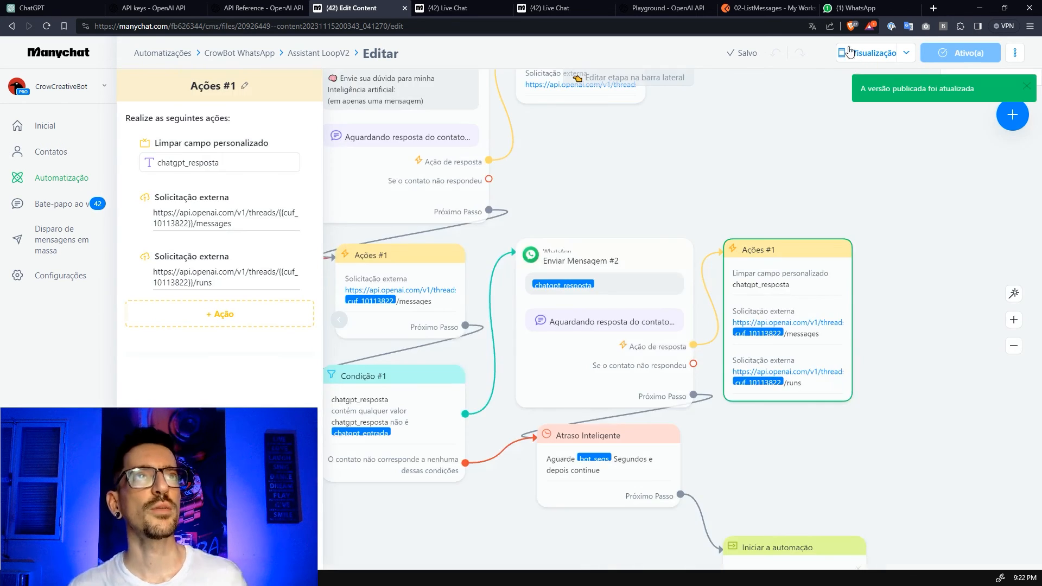
Ask Crow Bot "Quantas aulas preciso?" in WhatsApp Web, and follow the chatgpt_resposta changes in the Manychat live chat
left_click(855, 8)
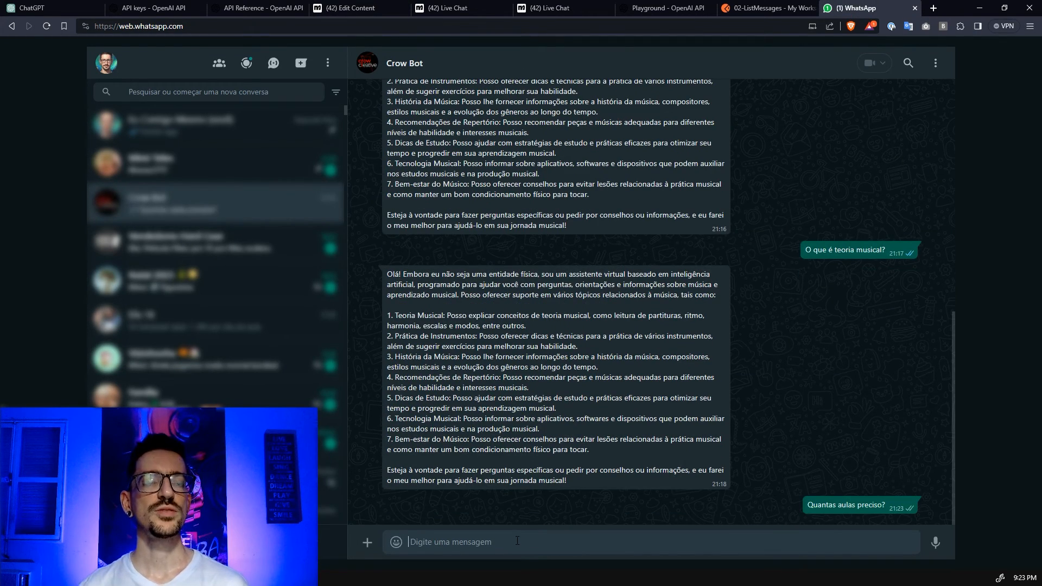
left_click(550, 8)
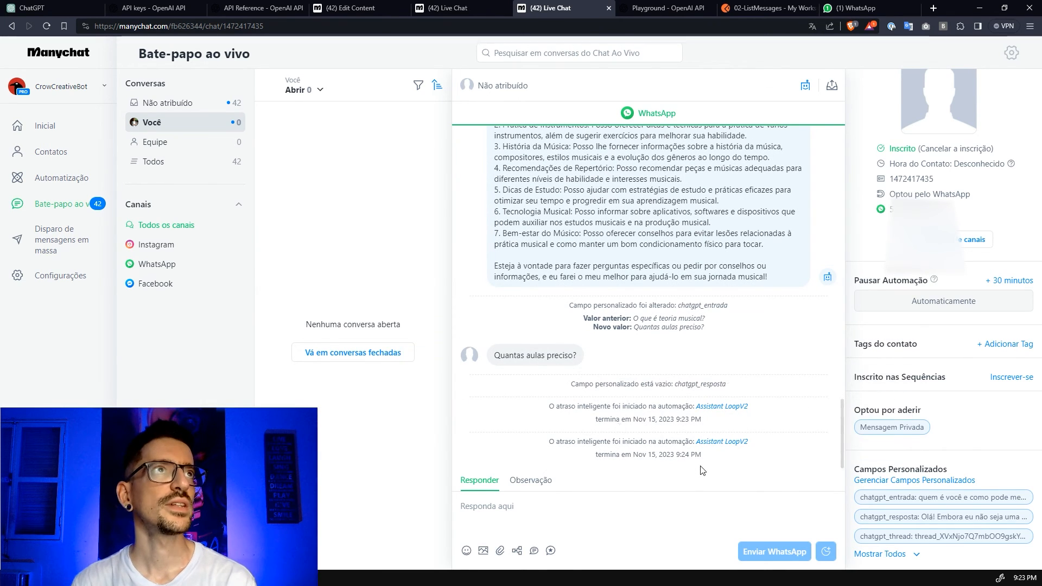
left_click_drag(536, 273, 687, 454)
left_click(532, 286)
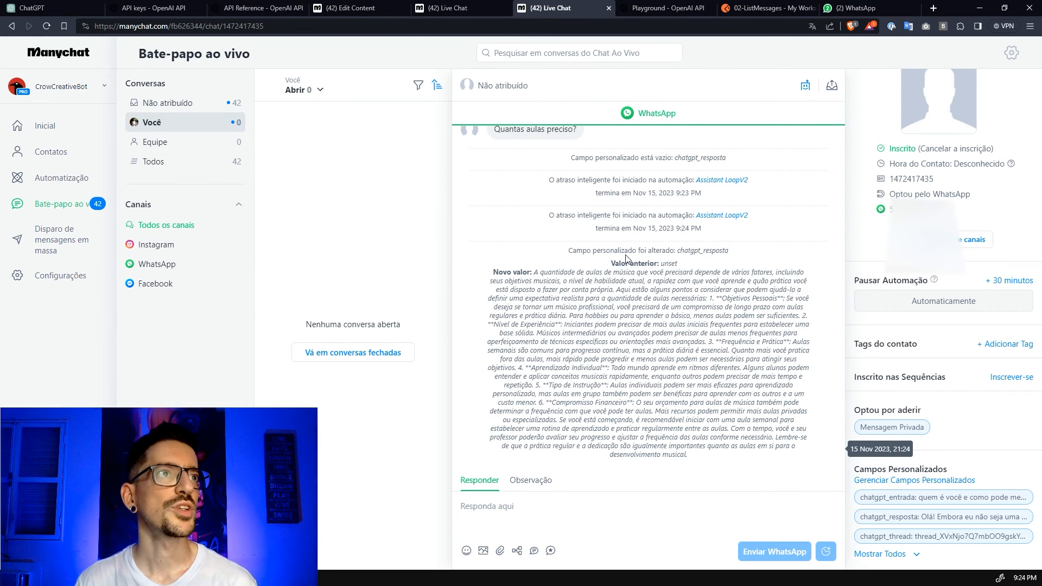
Read Crow Bot's full reply to "Quantas aulas preciso?" in WhatsApp Web and compare it with the earlier replies
left_click(851, 7)
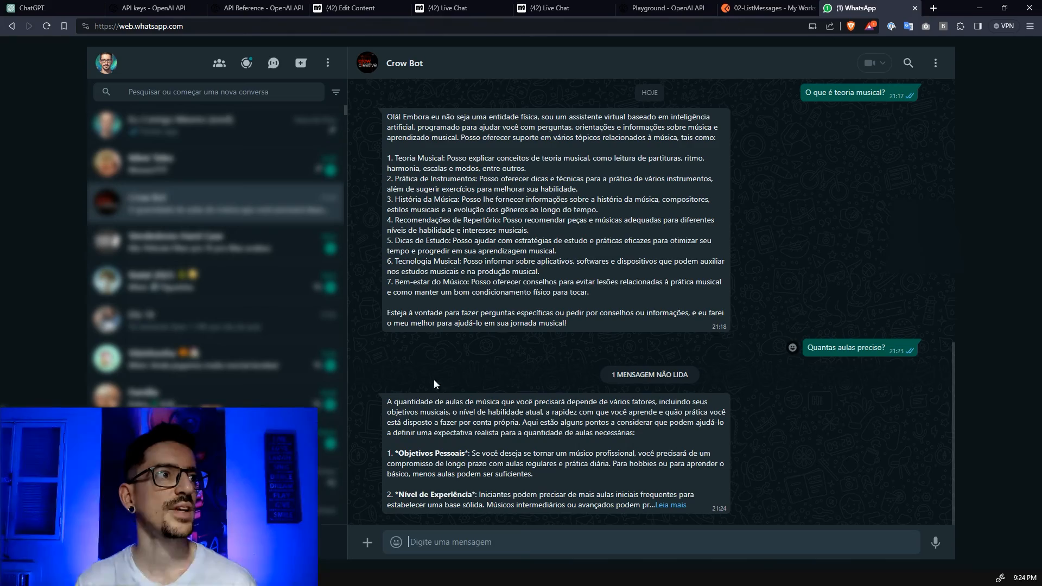
scroll(521, 323, "up", 10)
scroll(517, 196, "down", 10)
left_click_drag(388, 402, 668, 512)
left_click(670, 505)
scroll(542, 404, "down", 5)
scroll(627, 362, "up", 4)
scroll(630, 363, "down", 4)
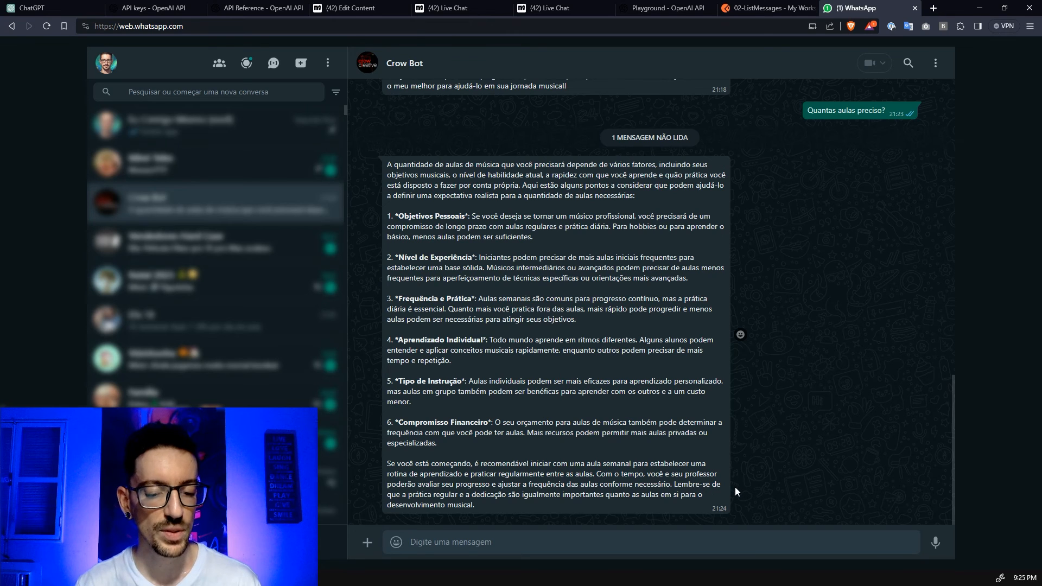
Send "Qual foi a primeira pergunta que eu te fiz?" to Crow Bot, and return to the Manychat live chat
type("Qual foi a primeira pergunta que eu te fiz?")
key("Return")
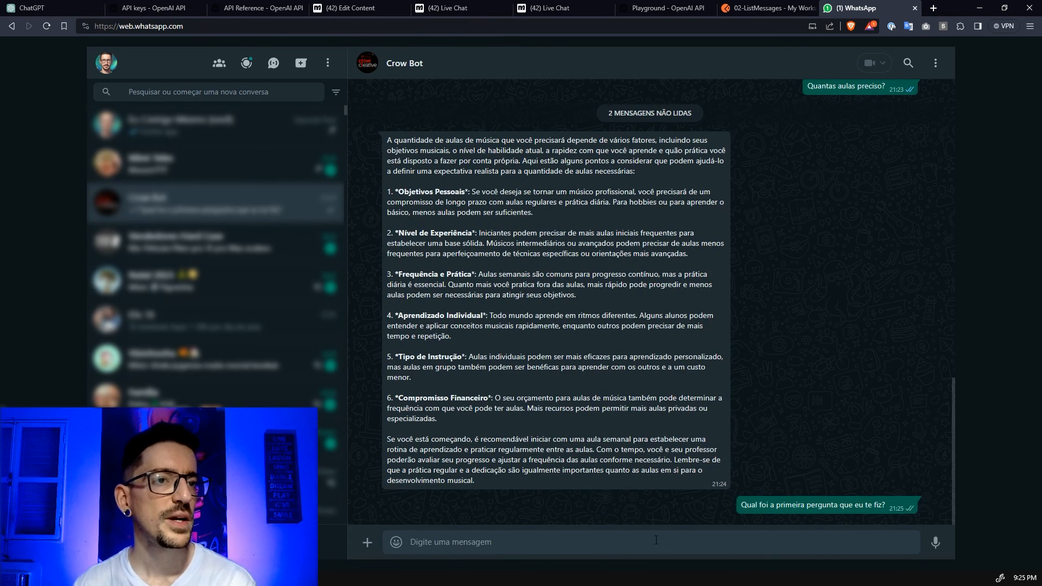
left_click(550, 8)
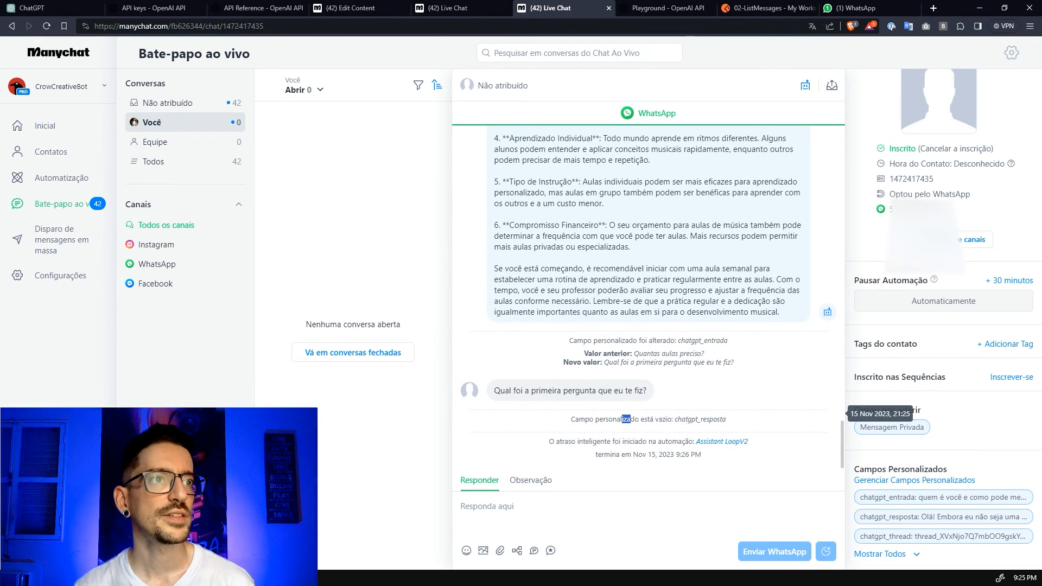
Examine the live chat log for the chatgpt_resposta clearing, the smart delay and the new reply value
left_click_drag(622, 419, 726, 420)
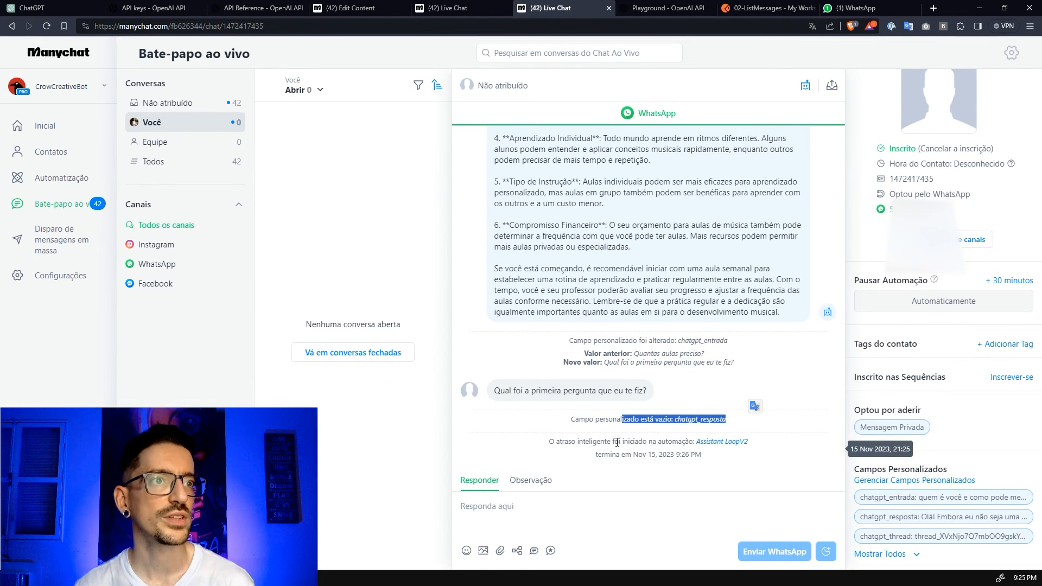
left_click_drag(614, 441, 775, 443)
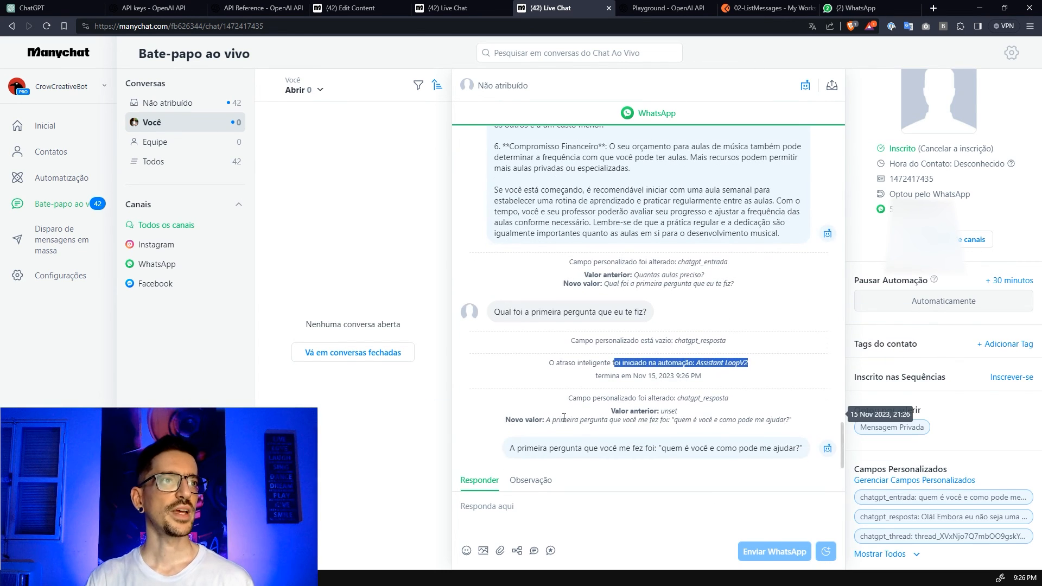
left_click_drag(547, 422, 625, 420)
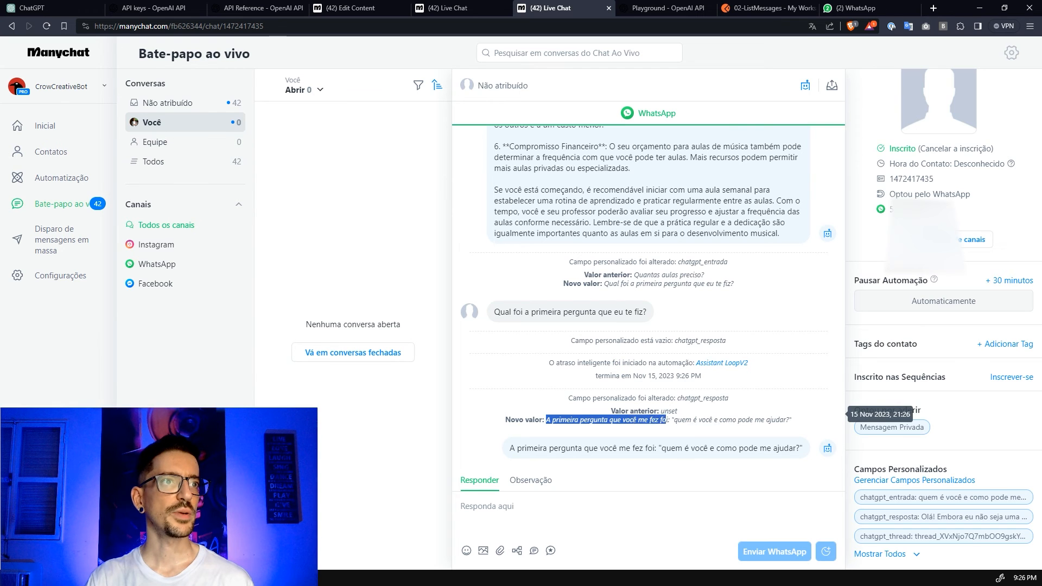
left_click_drag(722, 421, 794, 425)
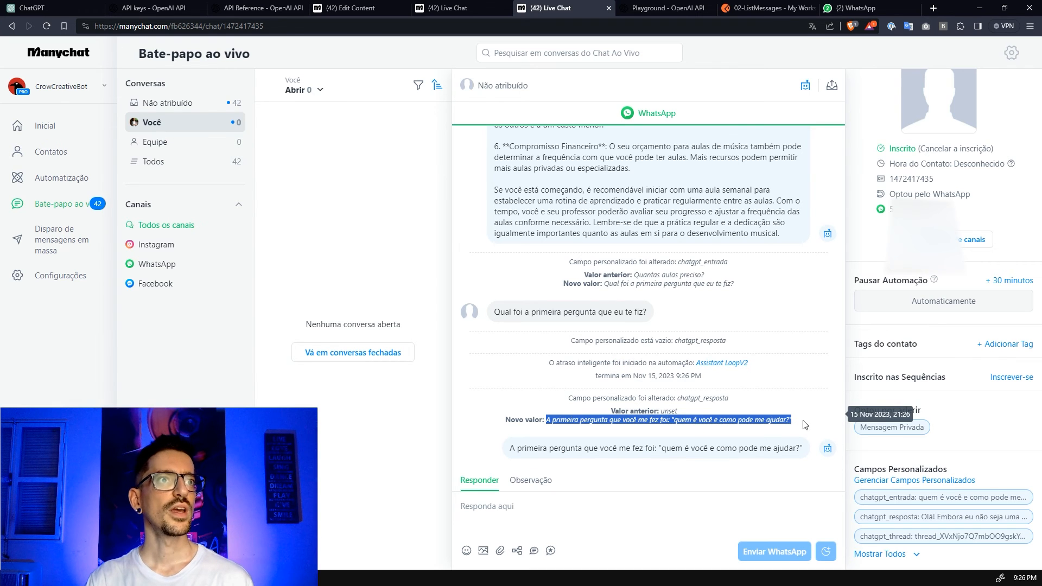
Check the bot's latest reply in WhatsApp Web against the first question asked in the conversation
left_click(863, 9)
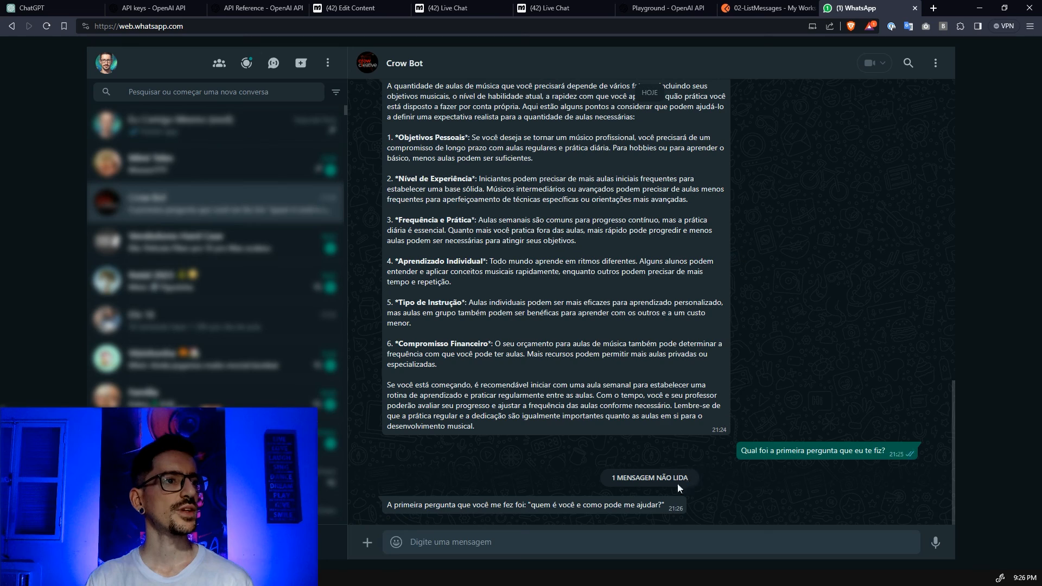
left_click_drag(430, 502, 679, 506)
scroll(821, 466, "up", 20)
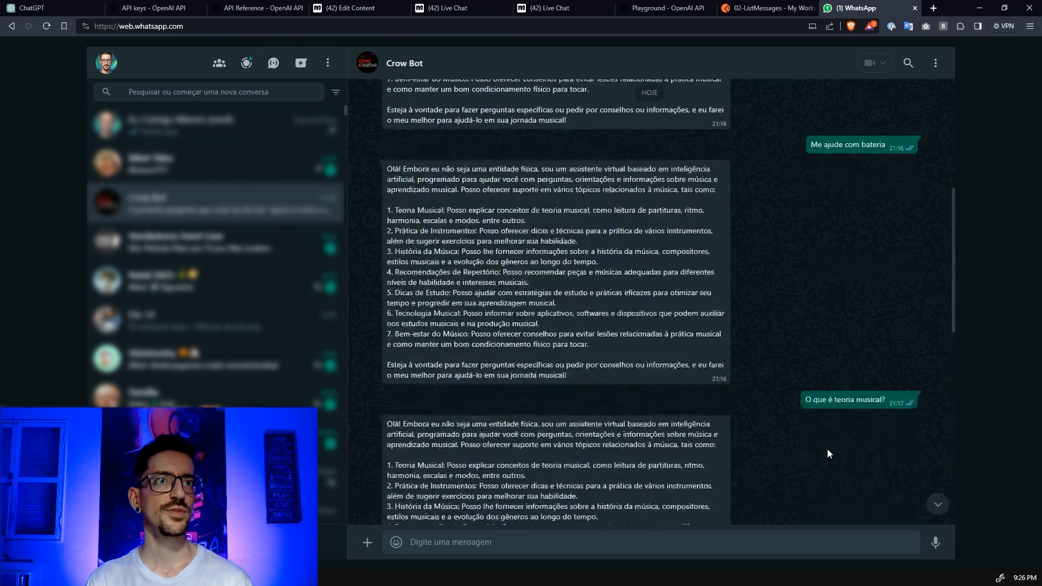